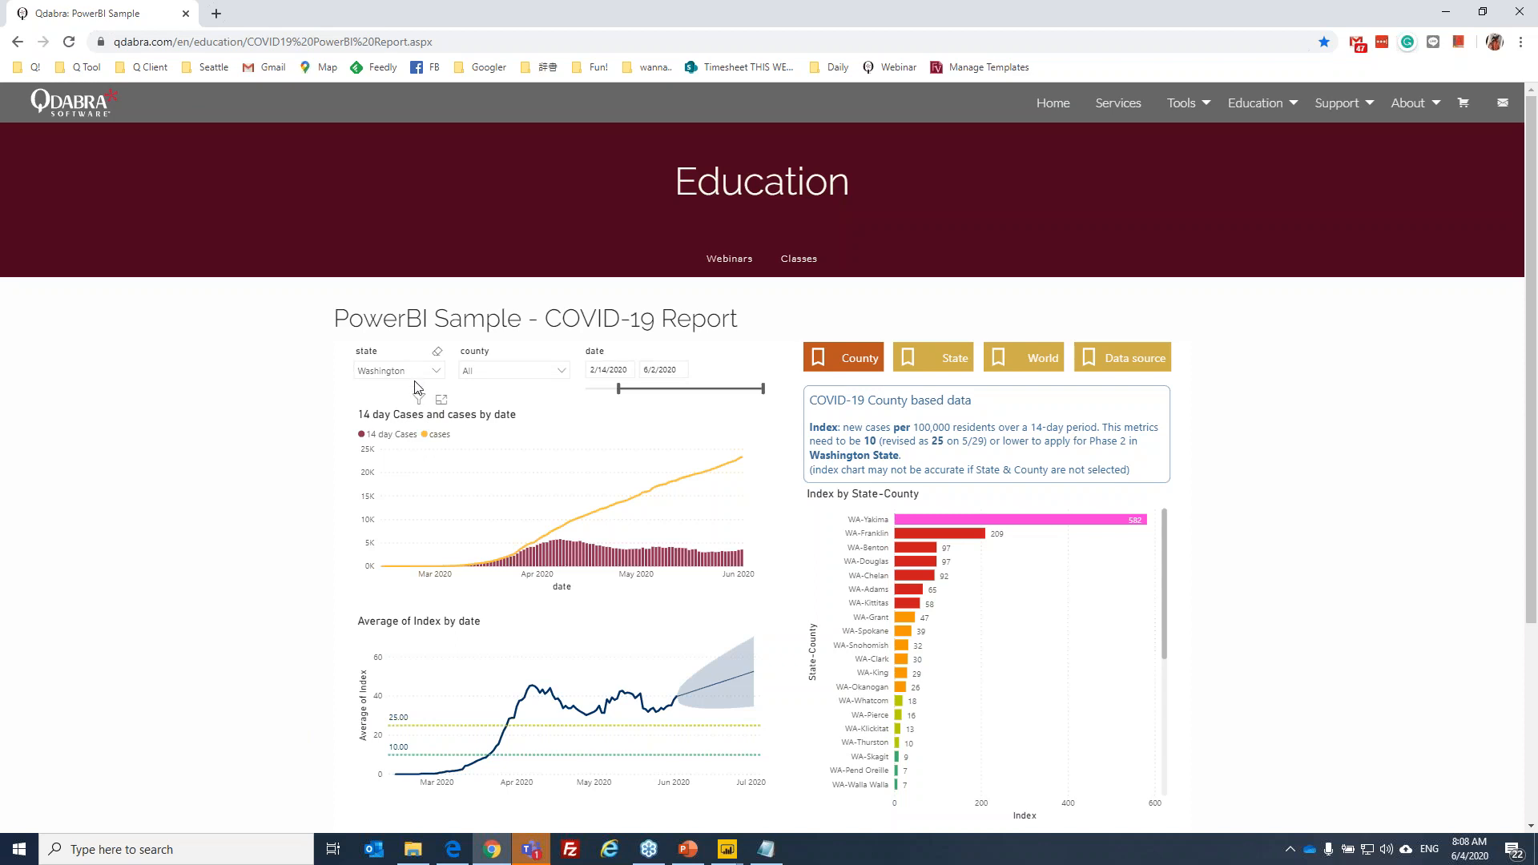
# Filter the Washington county report by King and examine that county's average index over time.
pyautogui.moveTo(597, 711)
pyautogui.moveTo(655, 762)
pyautogui.scroll(-2, 1097, 609)
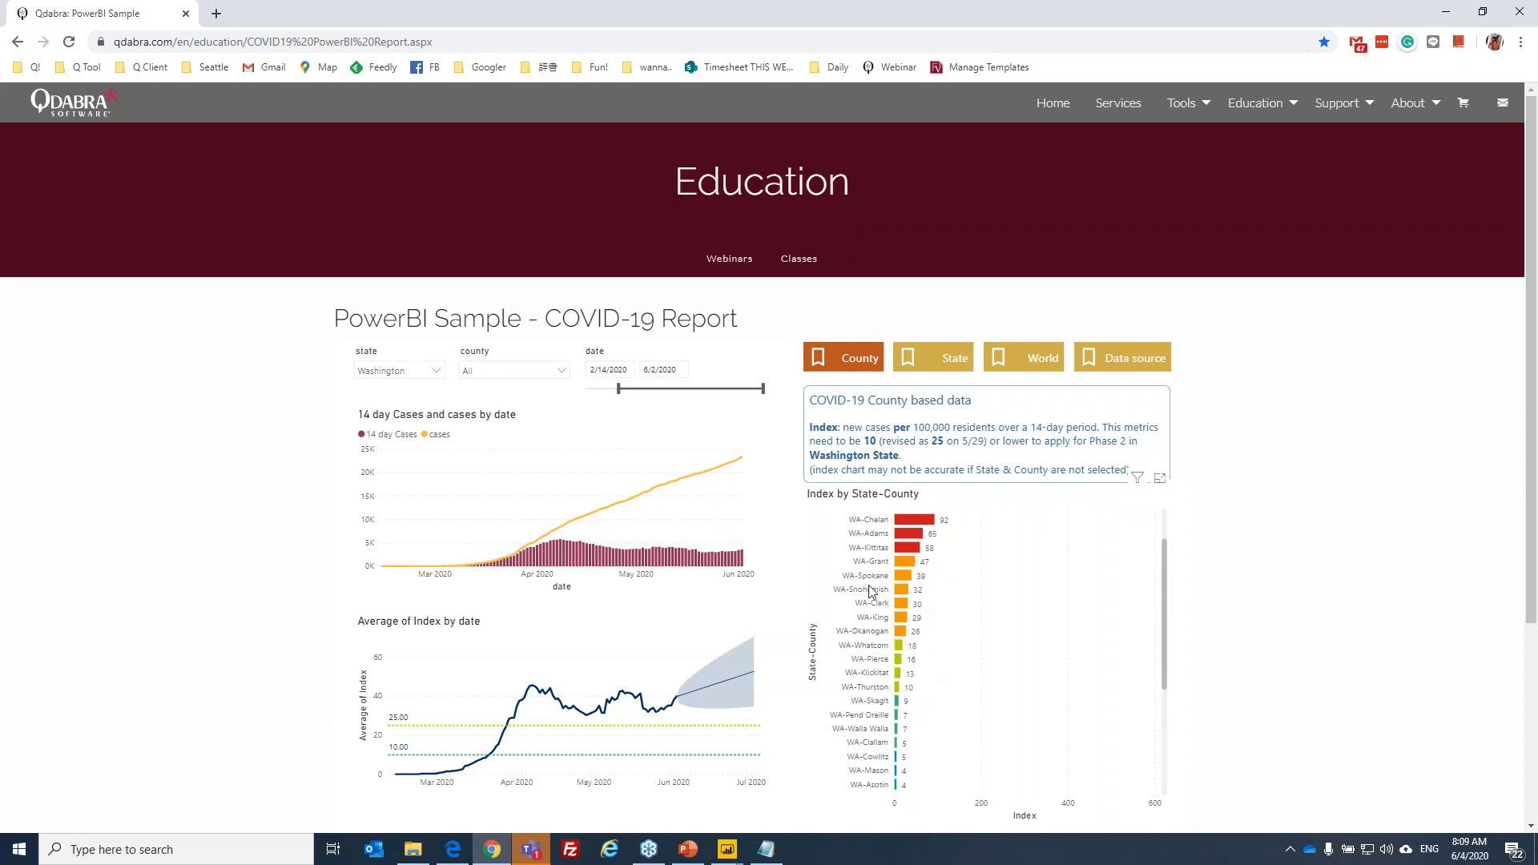
pyautogui.click(522, 371)
pyautogui.scroll(-5, 529, 419)
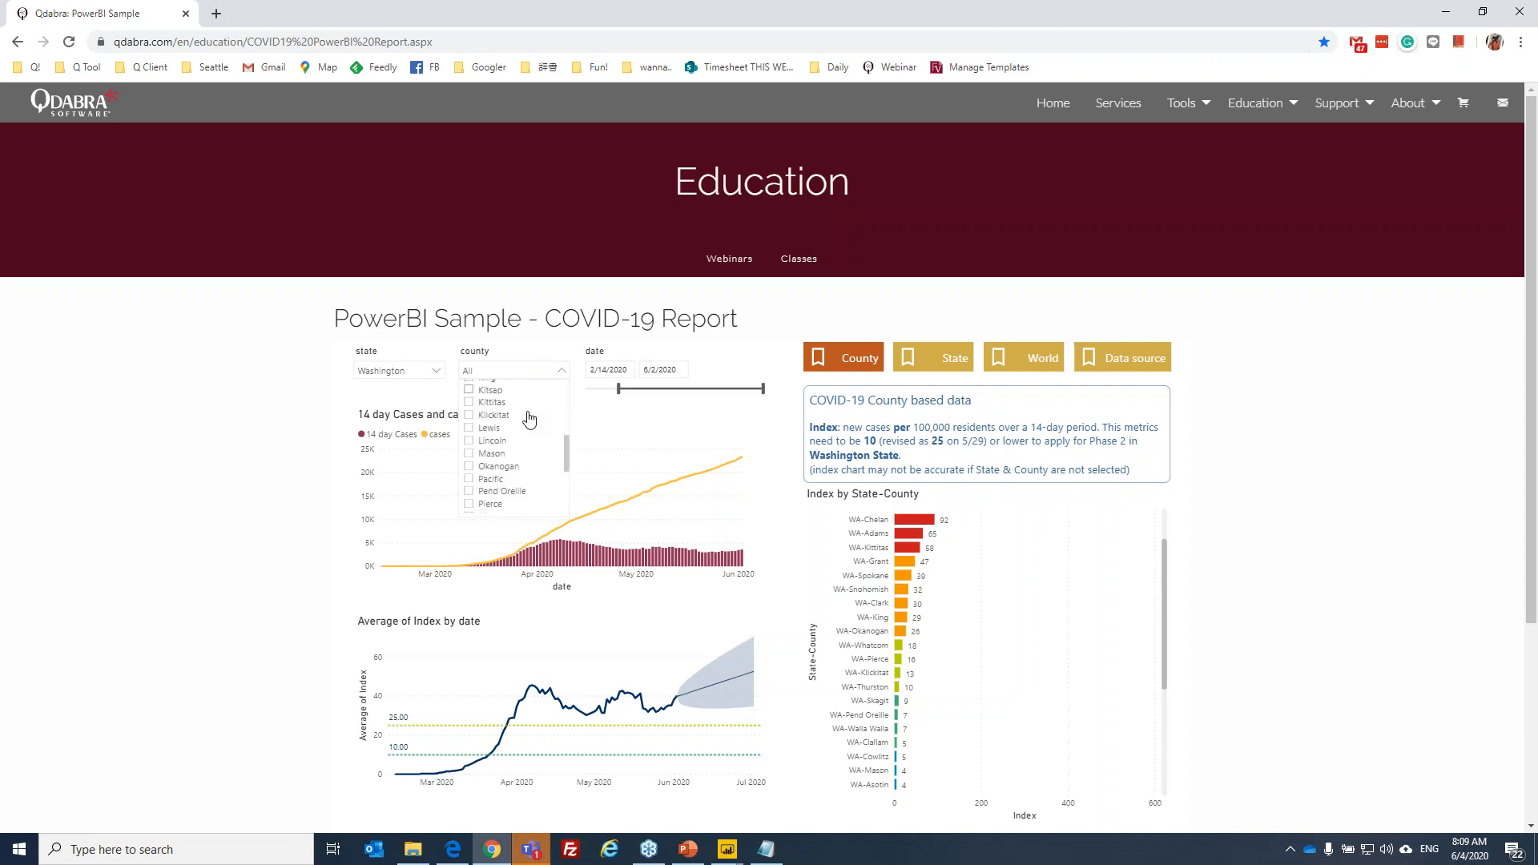
pyautogui.scroll(2, 500, 419)
pyautogui.click(470, 444)
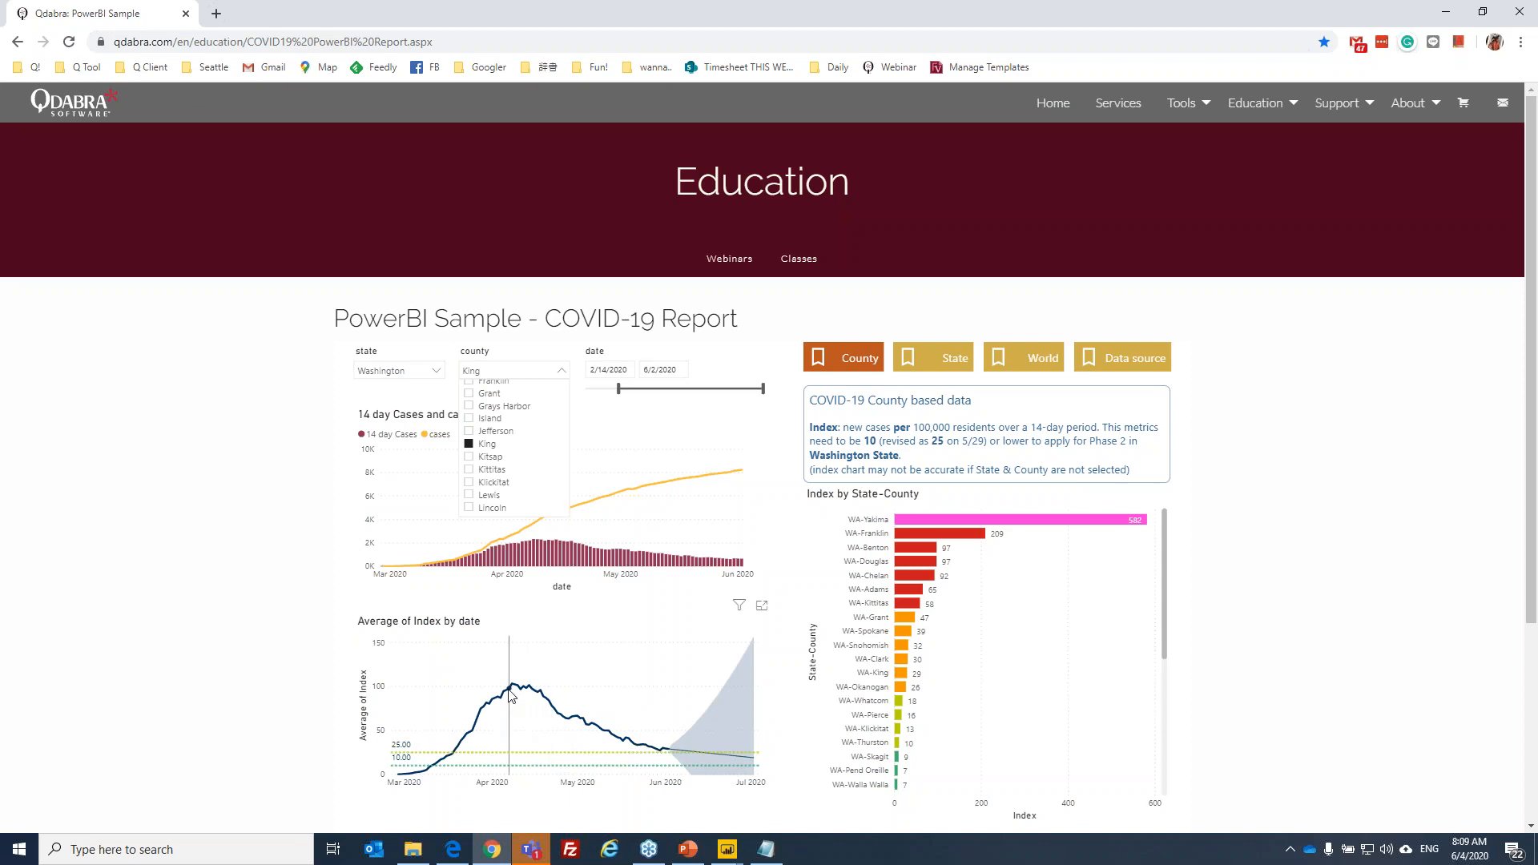
pyautogui.moveTo(512, 695)
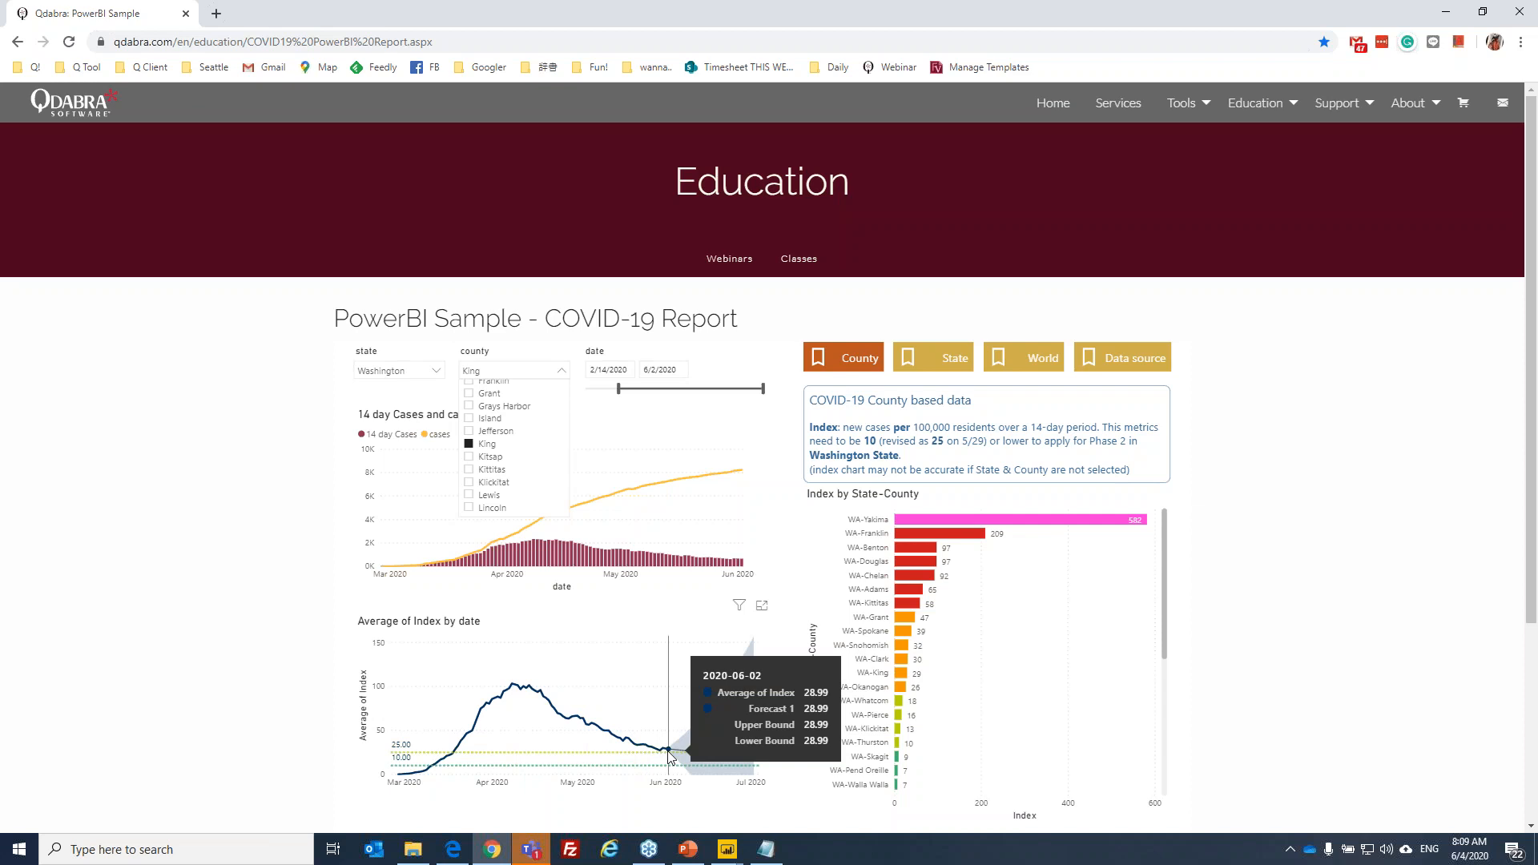
# Show the US states report and compare its trends by filtering on New York and on Texas.
pyautogui.click(938, 362)
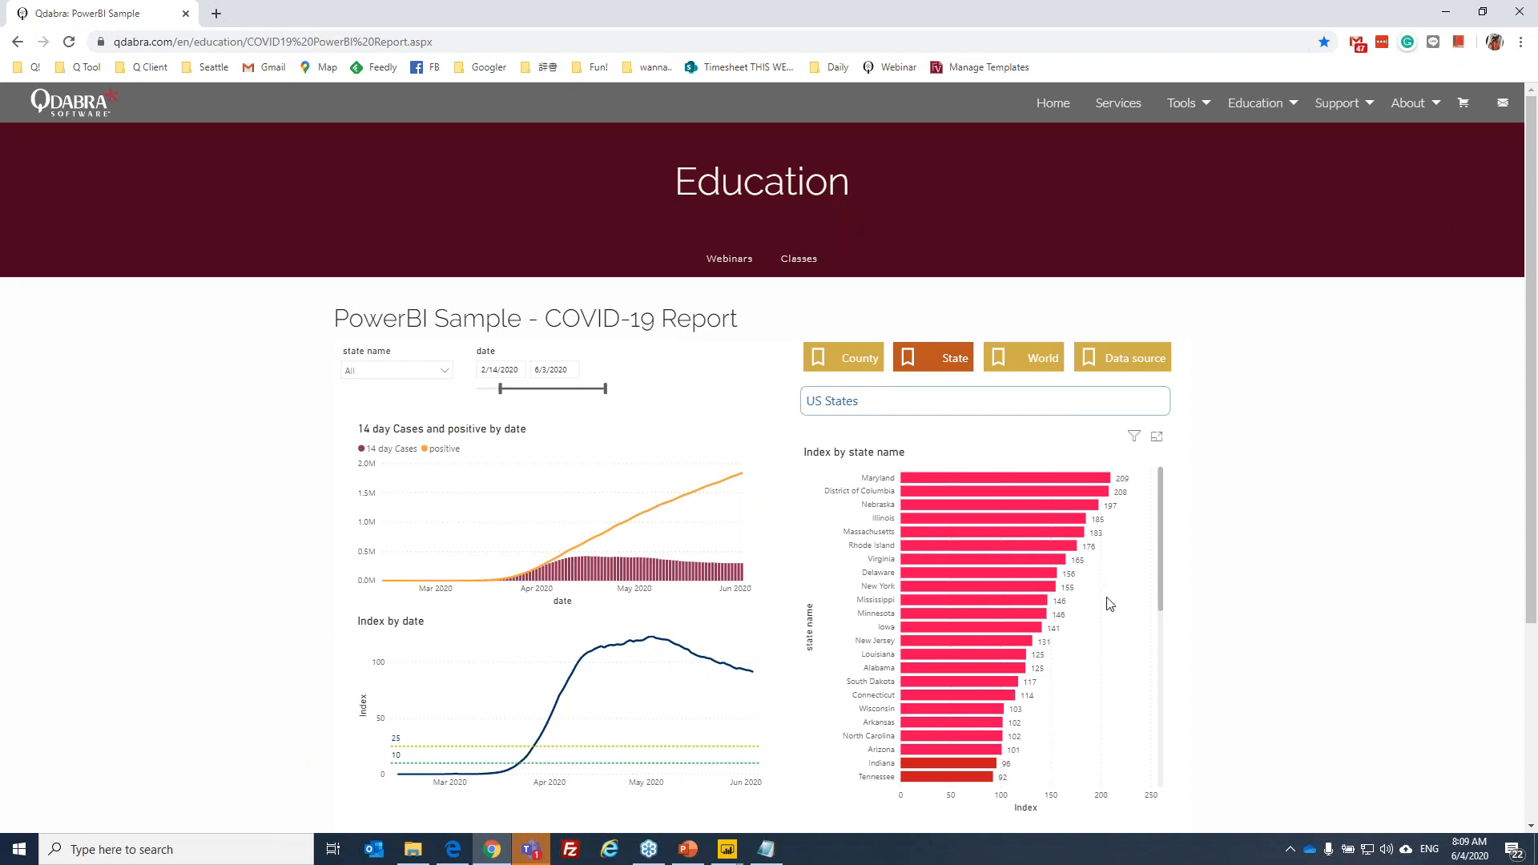
pyautogui.scroll(-4, 1109, 604)
pyautogui.scroll(4, 1109, 603)
pyautogui.click(378, 370)
pyautogui.scroll(-5, 396, 449)
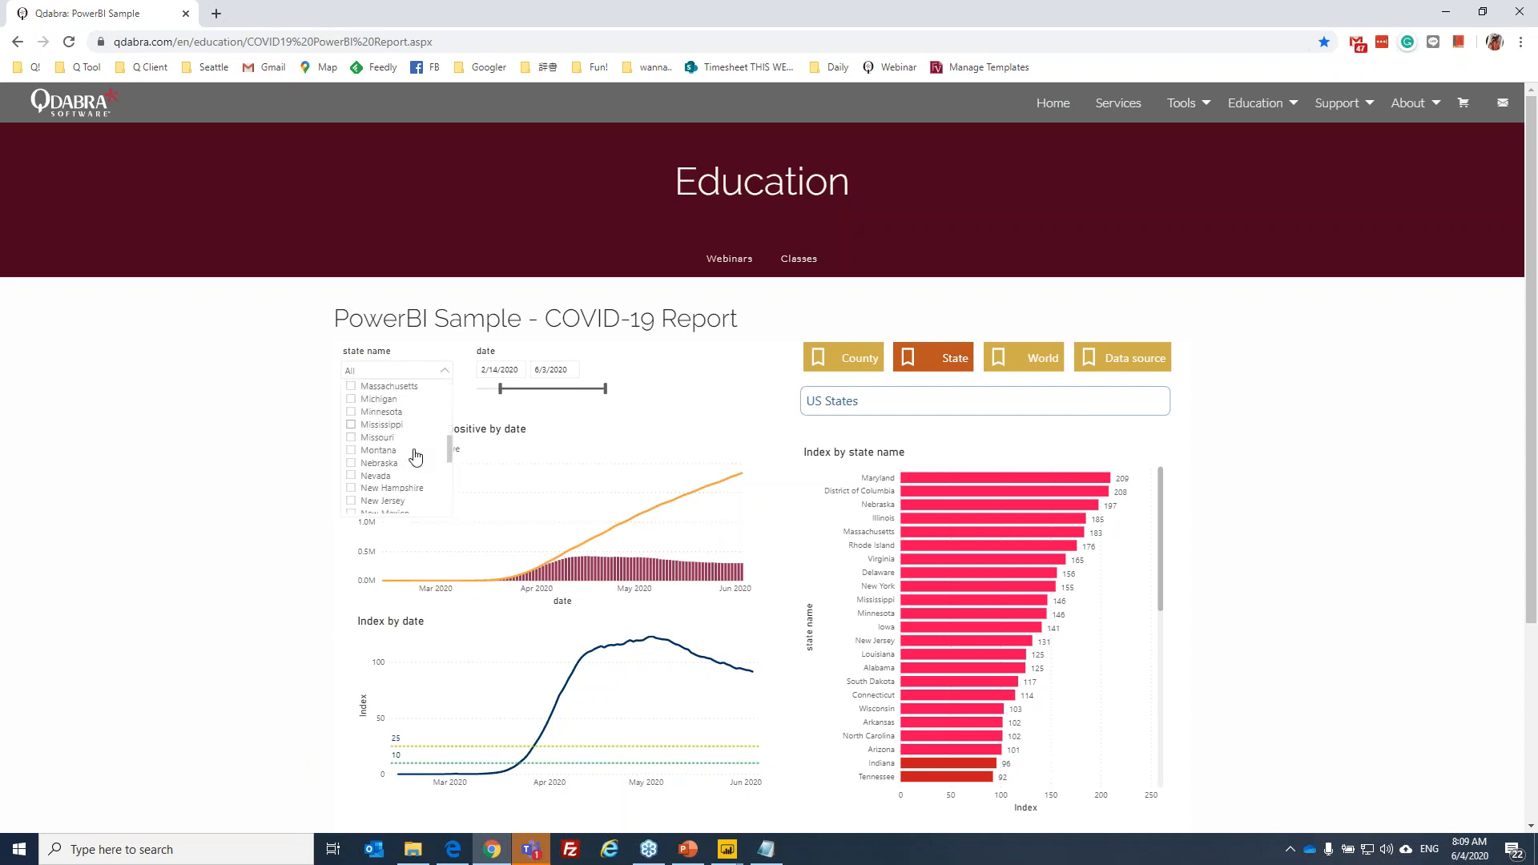
pyautogui.scroll(-2, 419, 470)
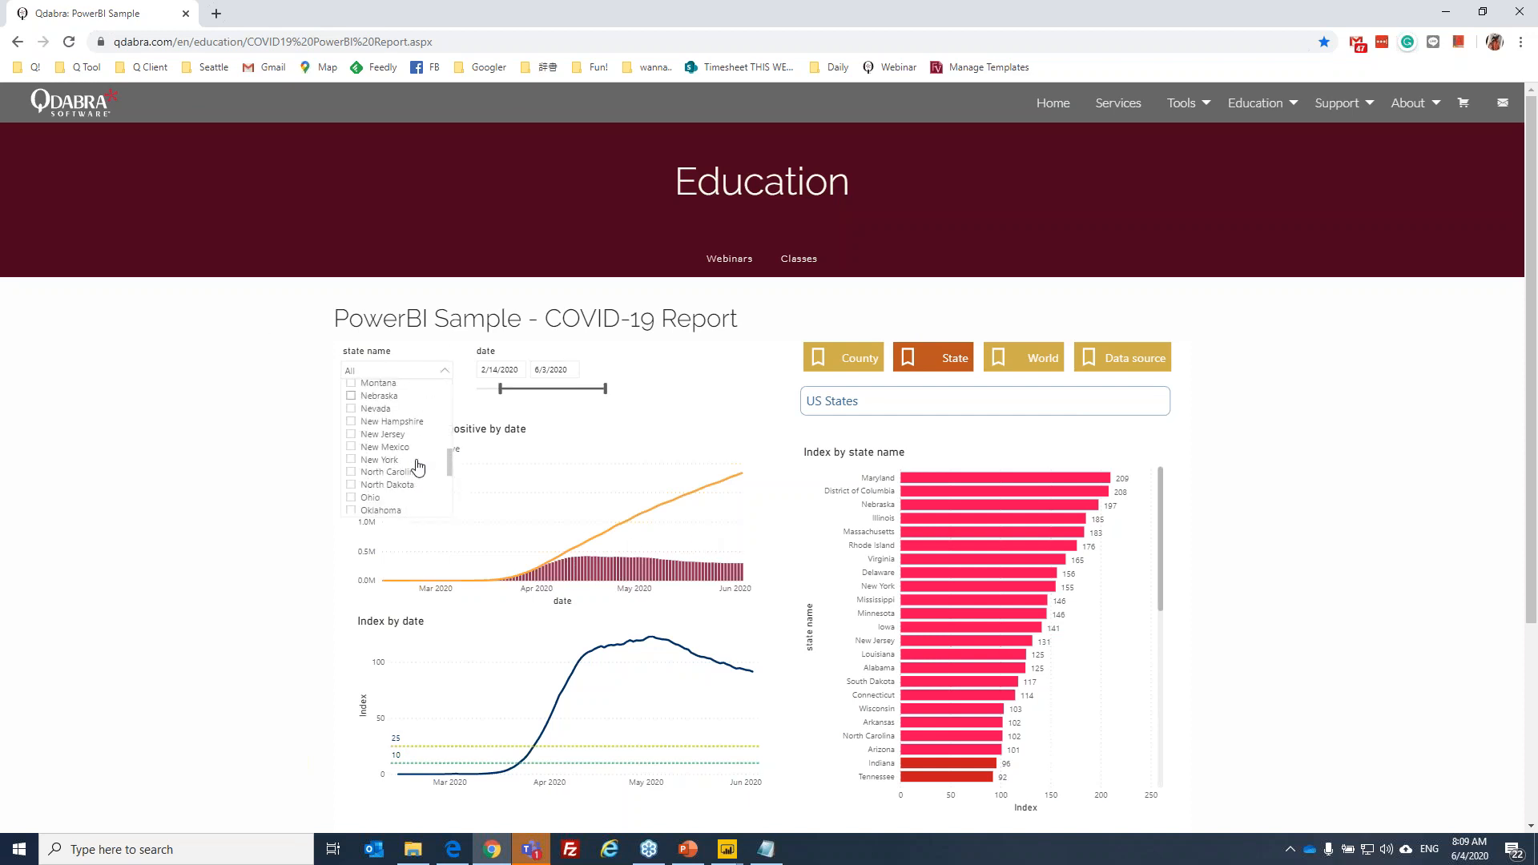
pyautogui.click(352, 460)
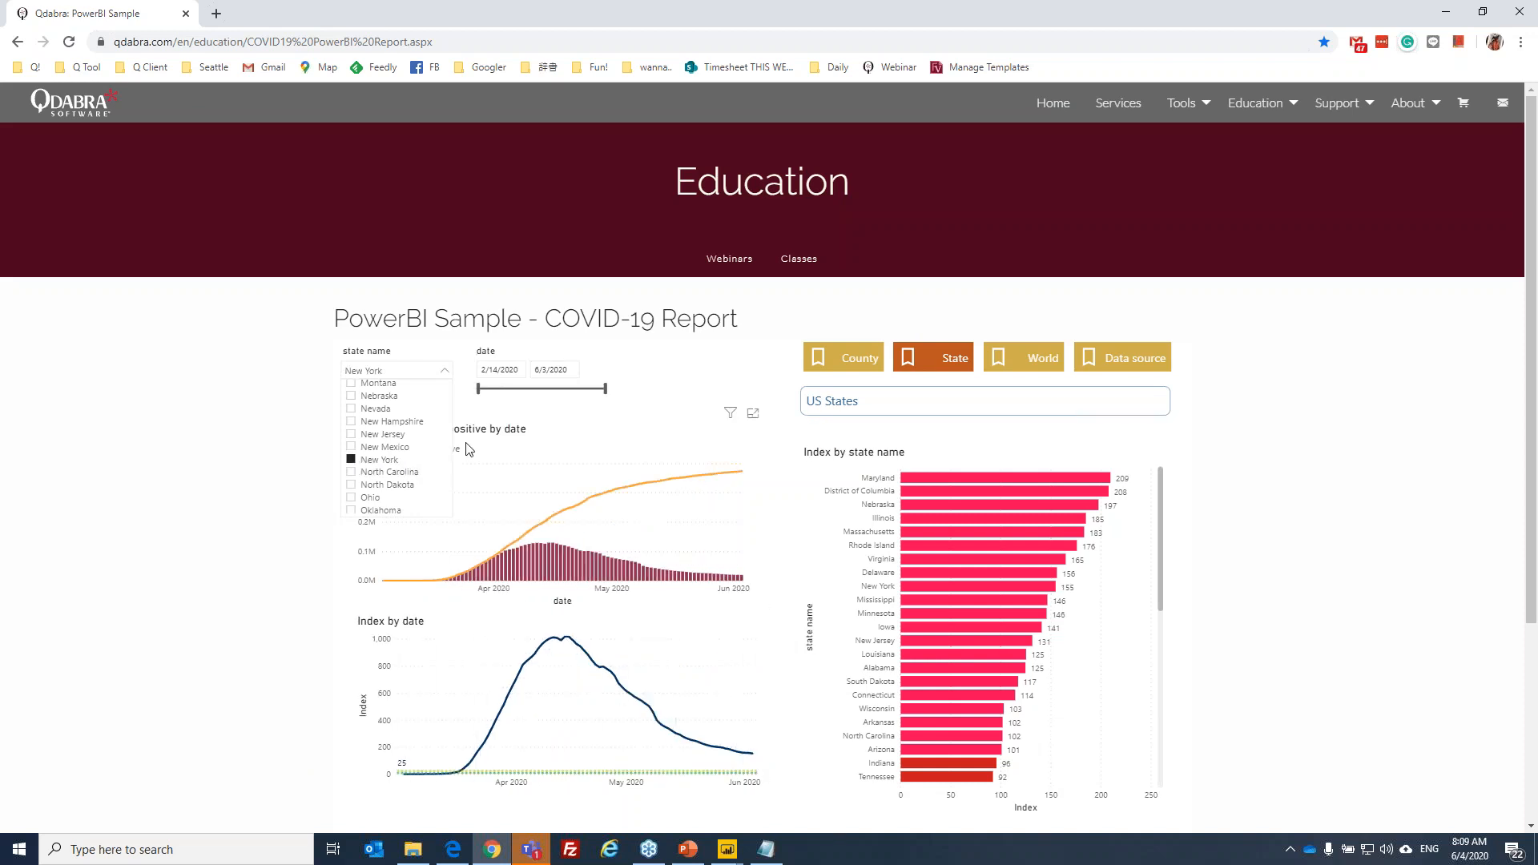
pyautogui.scroll(-3, 409, 448)
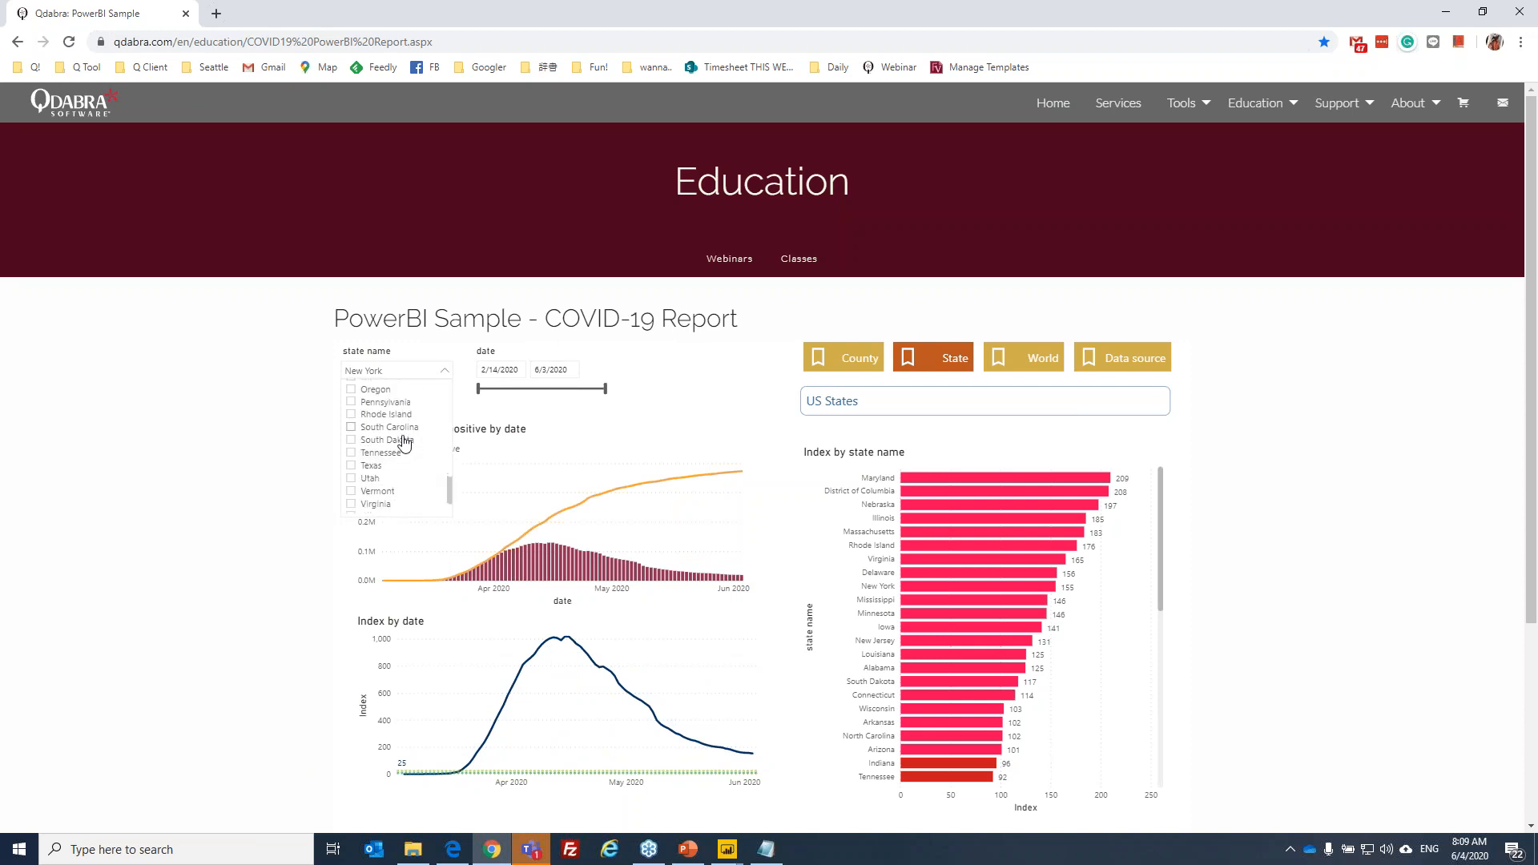
pyautogui.click(352, 466)
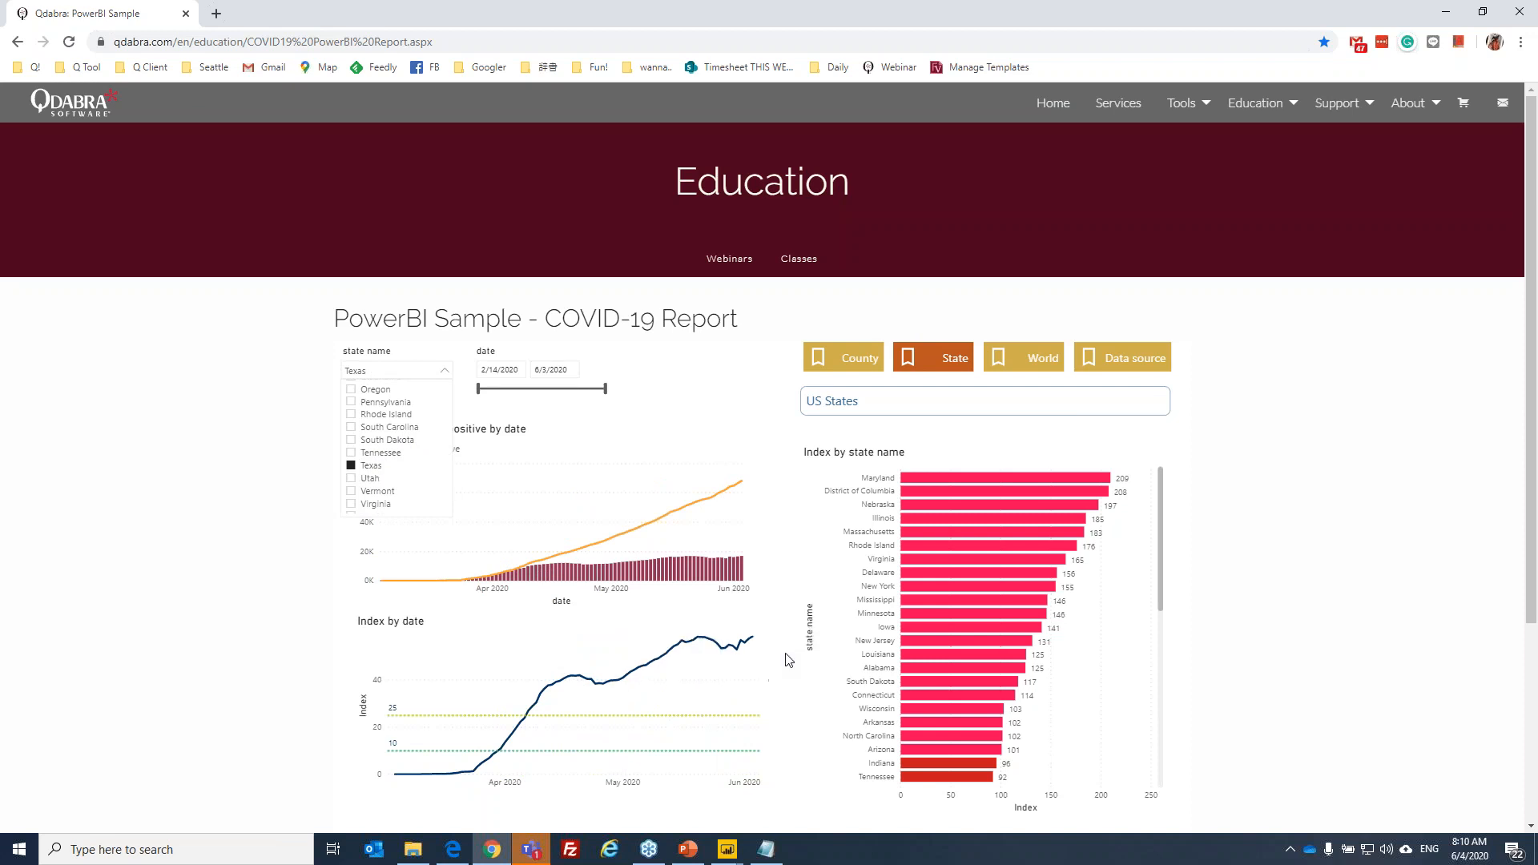
# Show the World report and expand its list of locations.
pyautogui.click(1045, 366)
pyautogui.click(1046, 367)
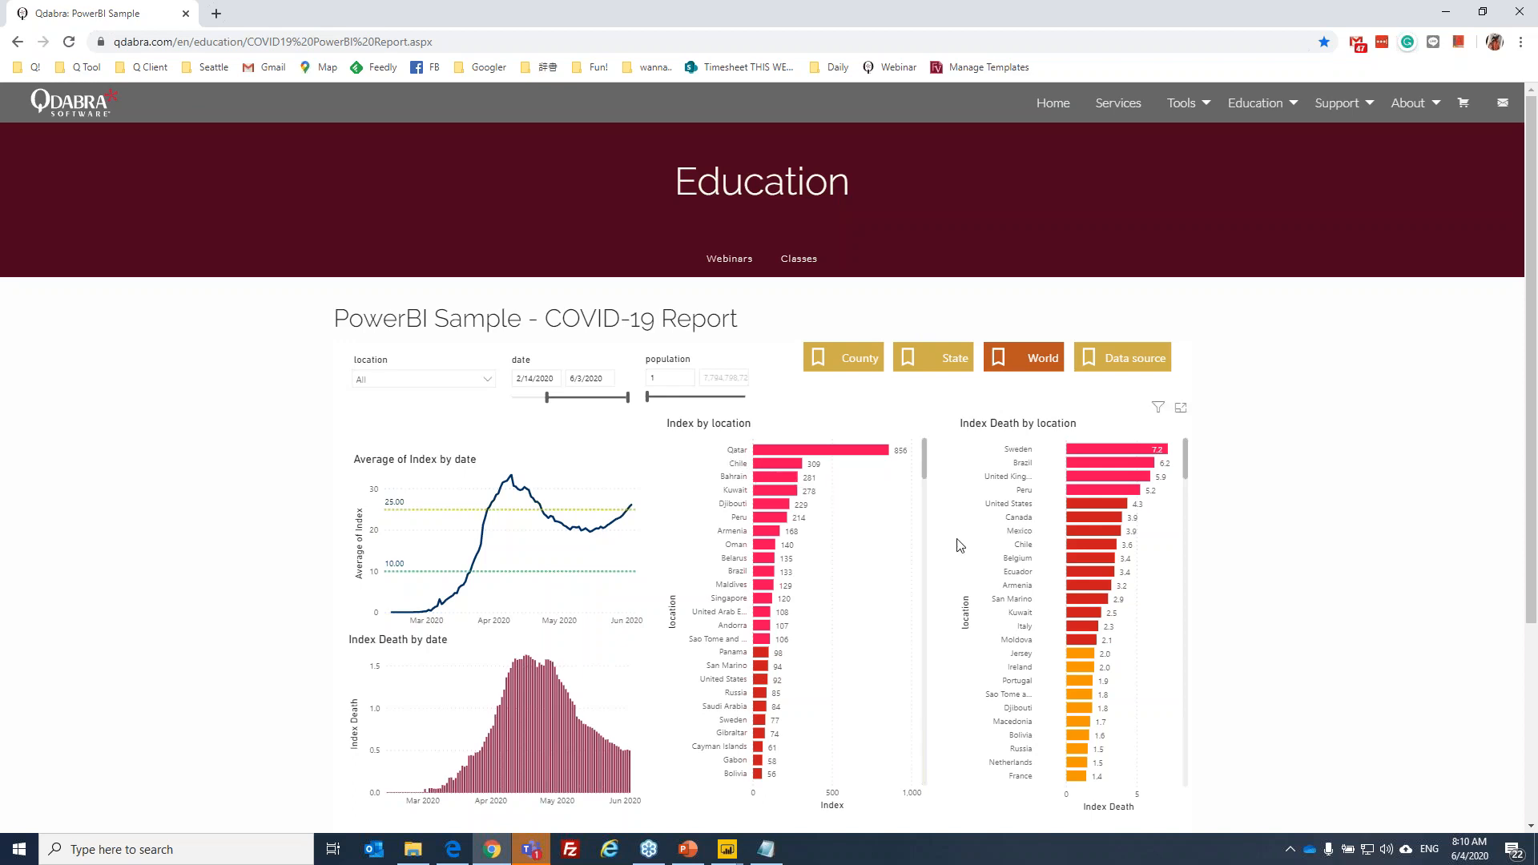
pyautogui.click(425, 381)
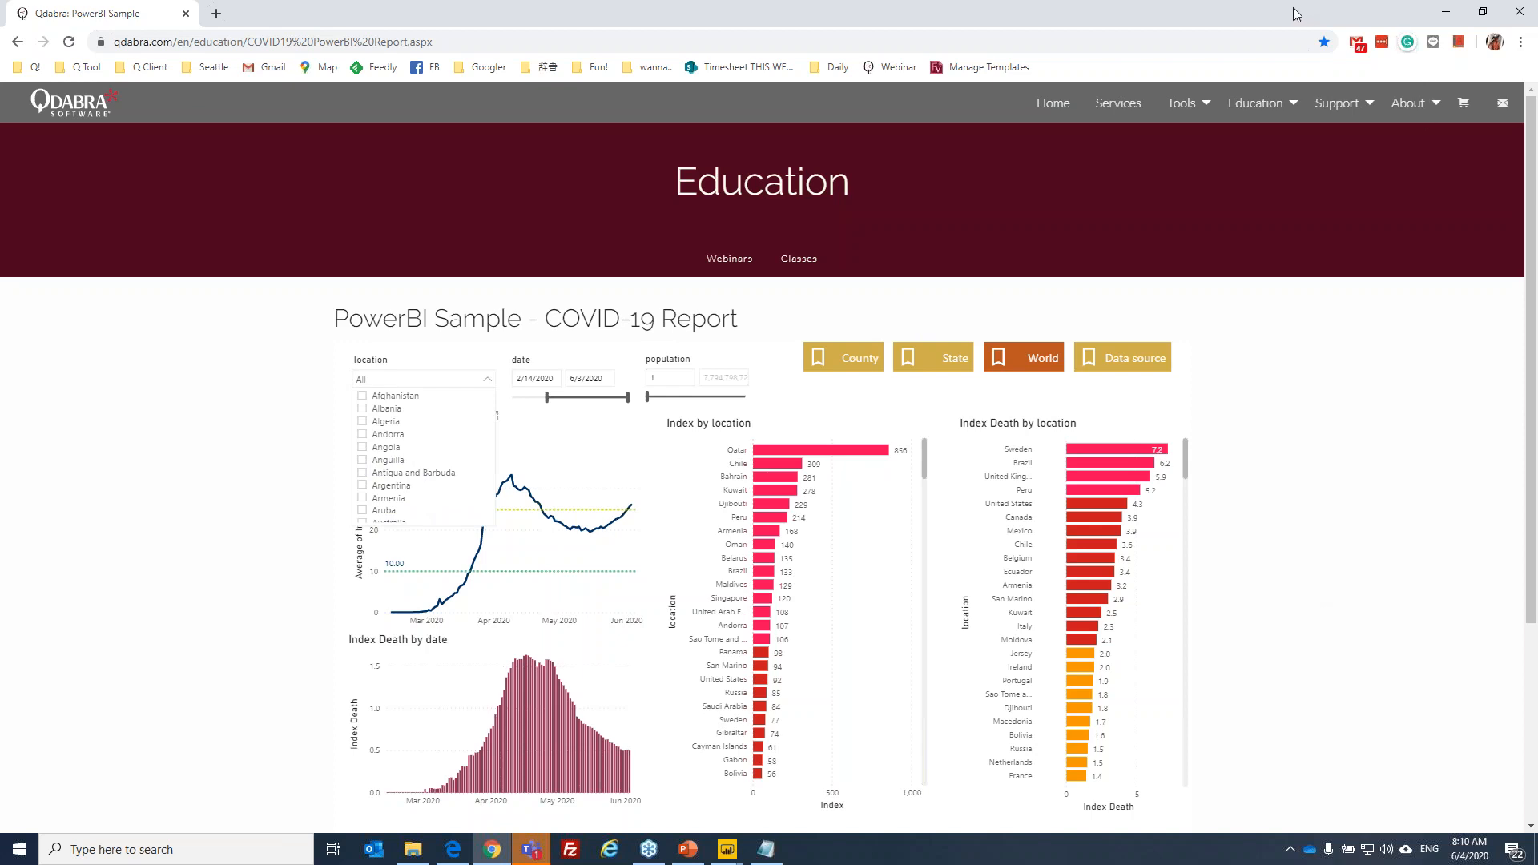
# Advance the PowerPoint slide show to the PowerBI Tips slide and bring the empty Power BI Desktop window over it.
pyautogui.hotkey('alt', 'Tab')
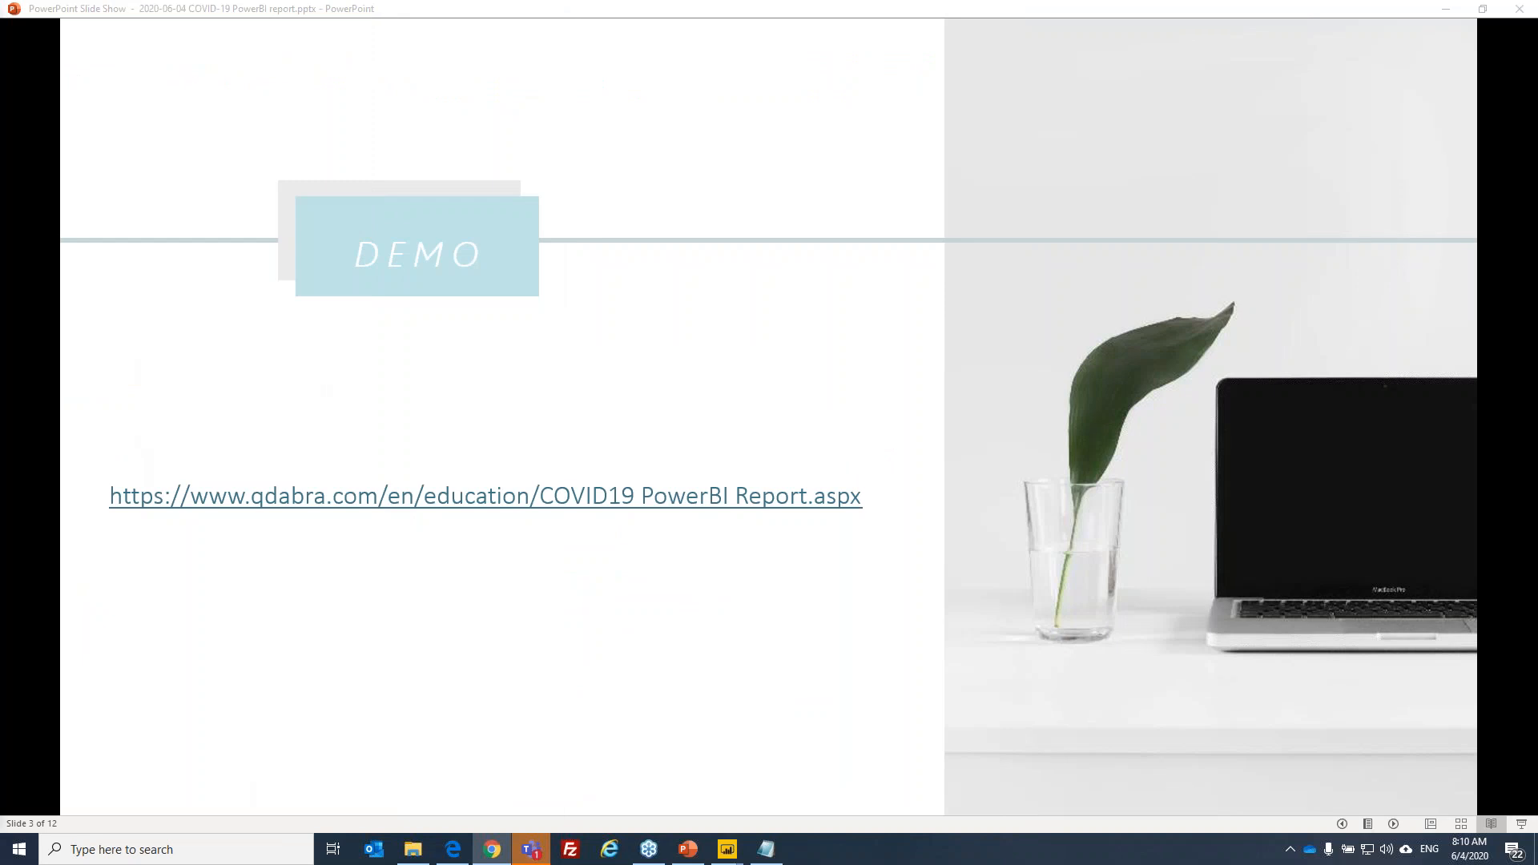
pyautogui.click(541, 365)
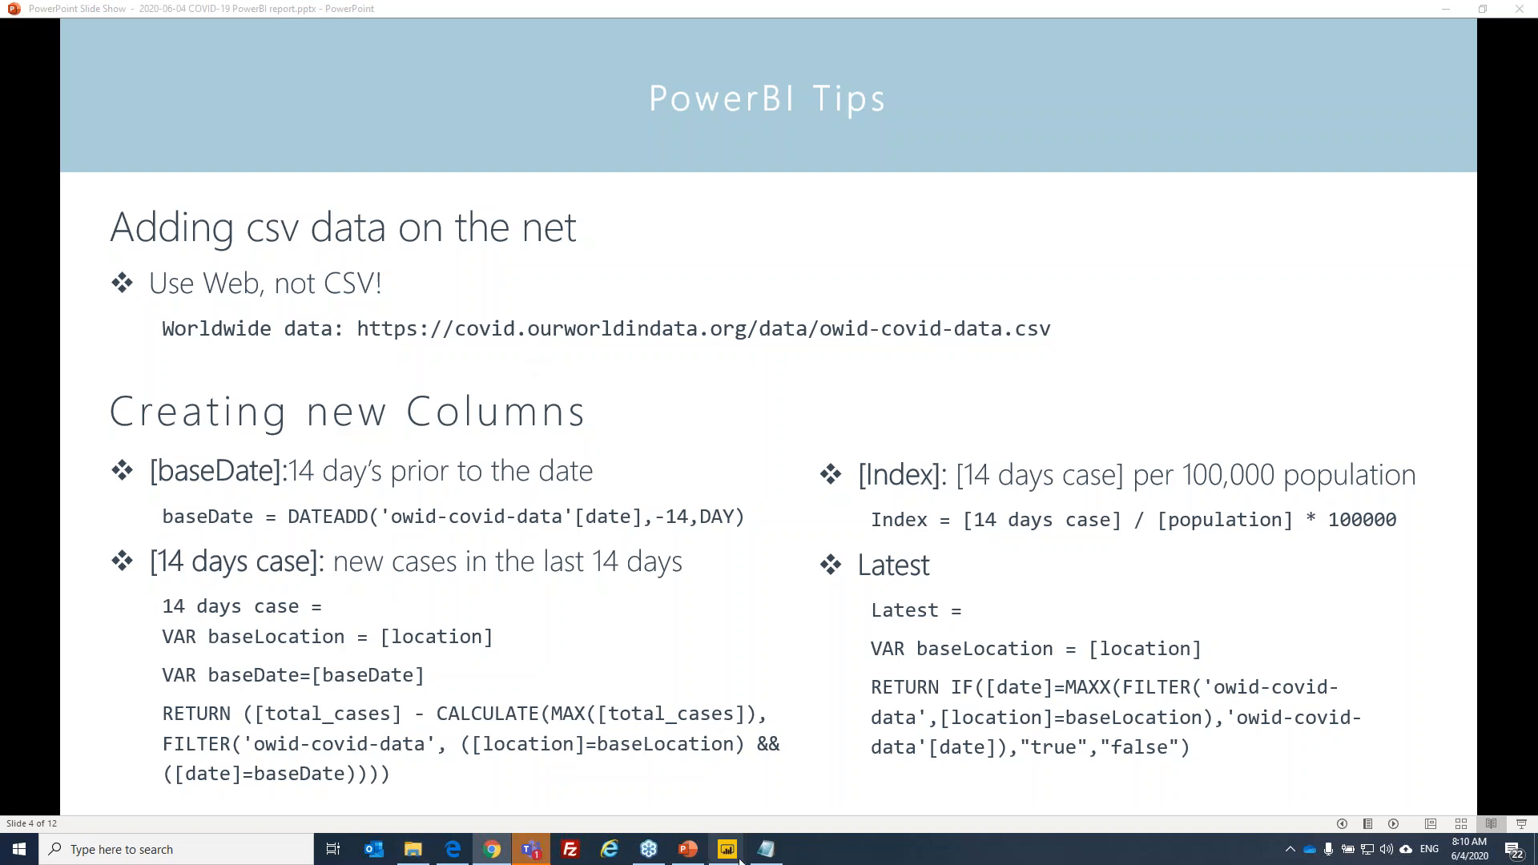
pyautogui.moveTo(735, 856)
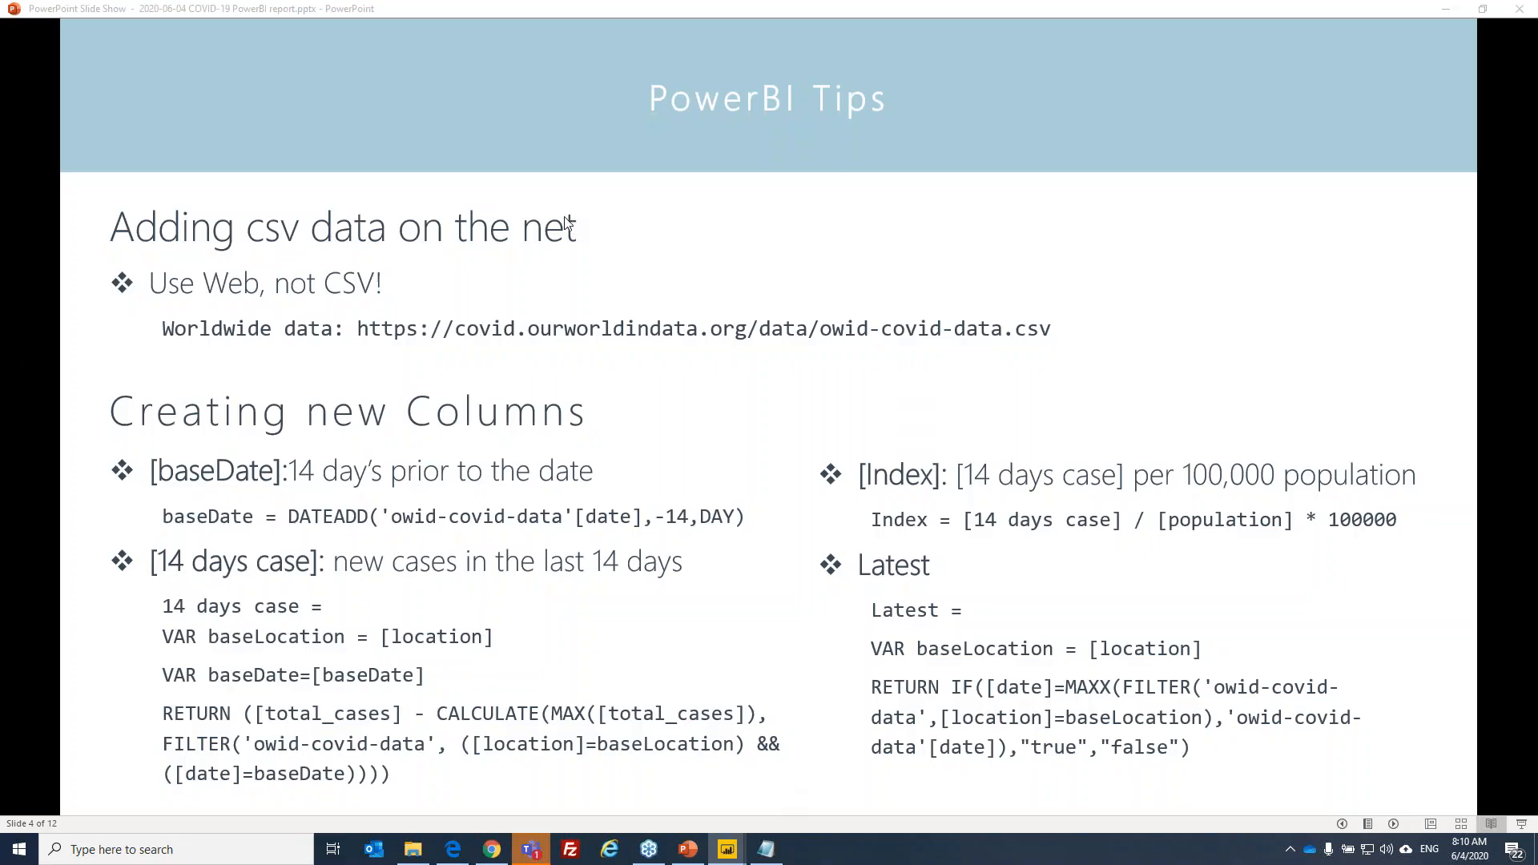
pyautogui.moveTo(0, 232); pyautogui.dragTo(765, 121)
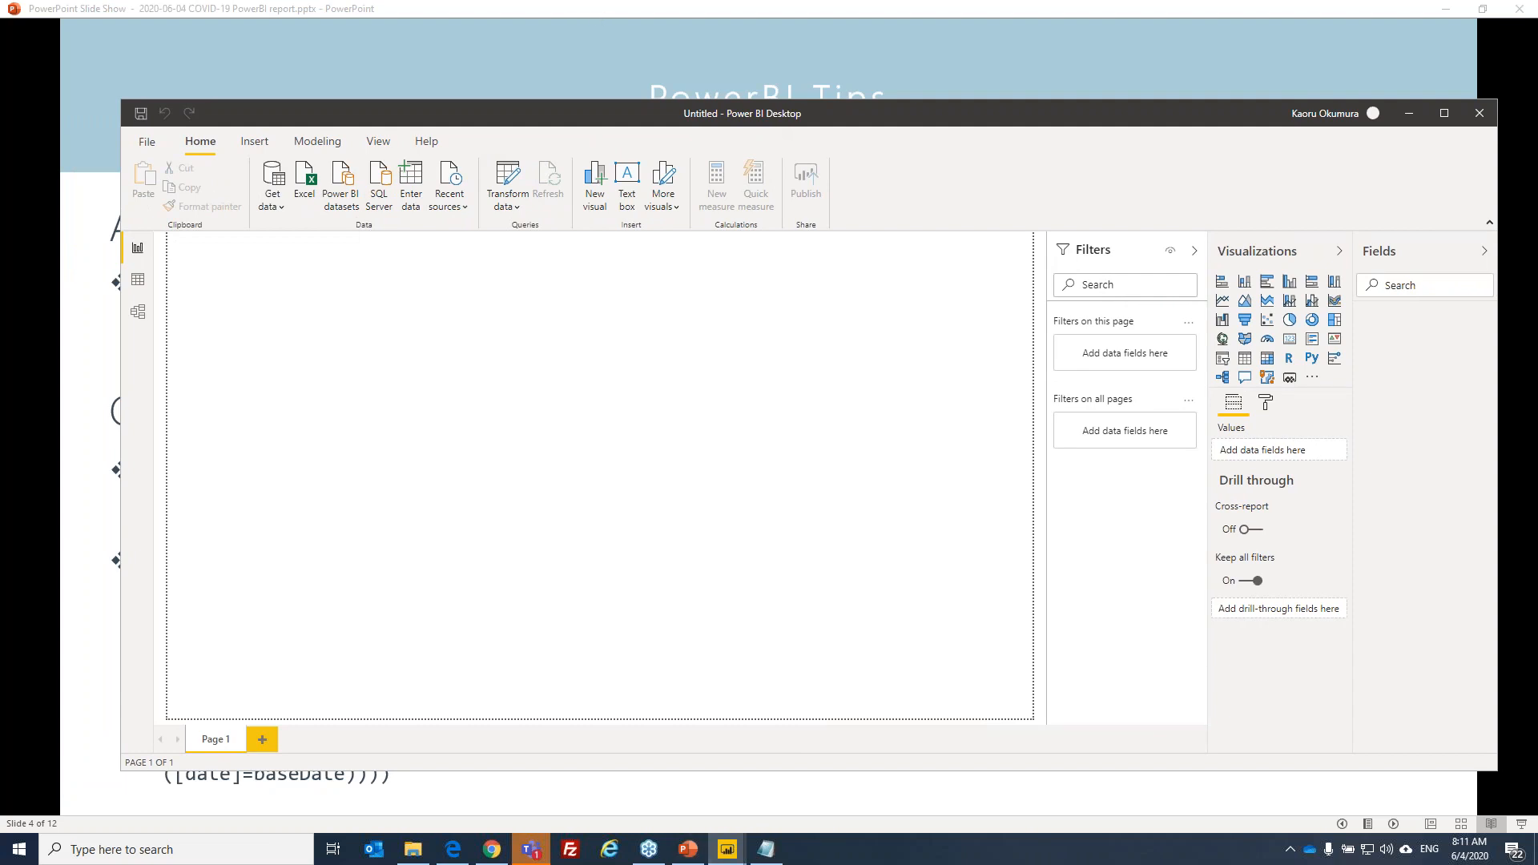
# Switch to the browser and review the COVID-19 report's list of data source links.
pyautogui.moveTo(0, 104); pyautogui.dragTo(982, 38)
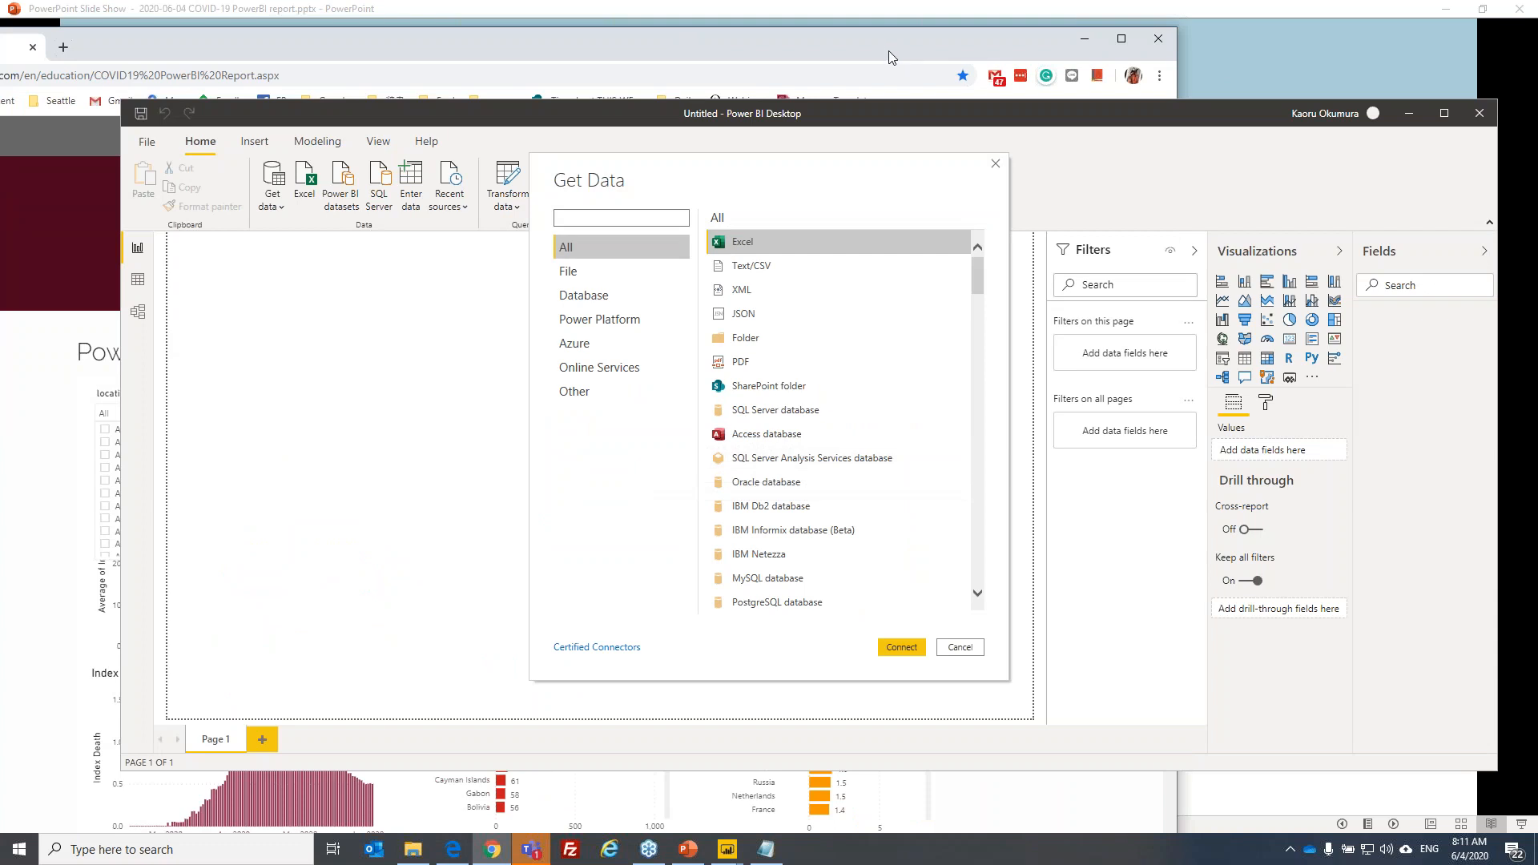
pyautogui.click(888, 50)
pyautogui.click(885, 393)
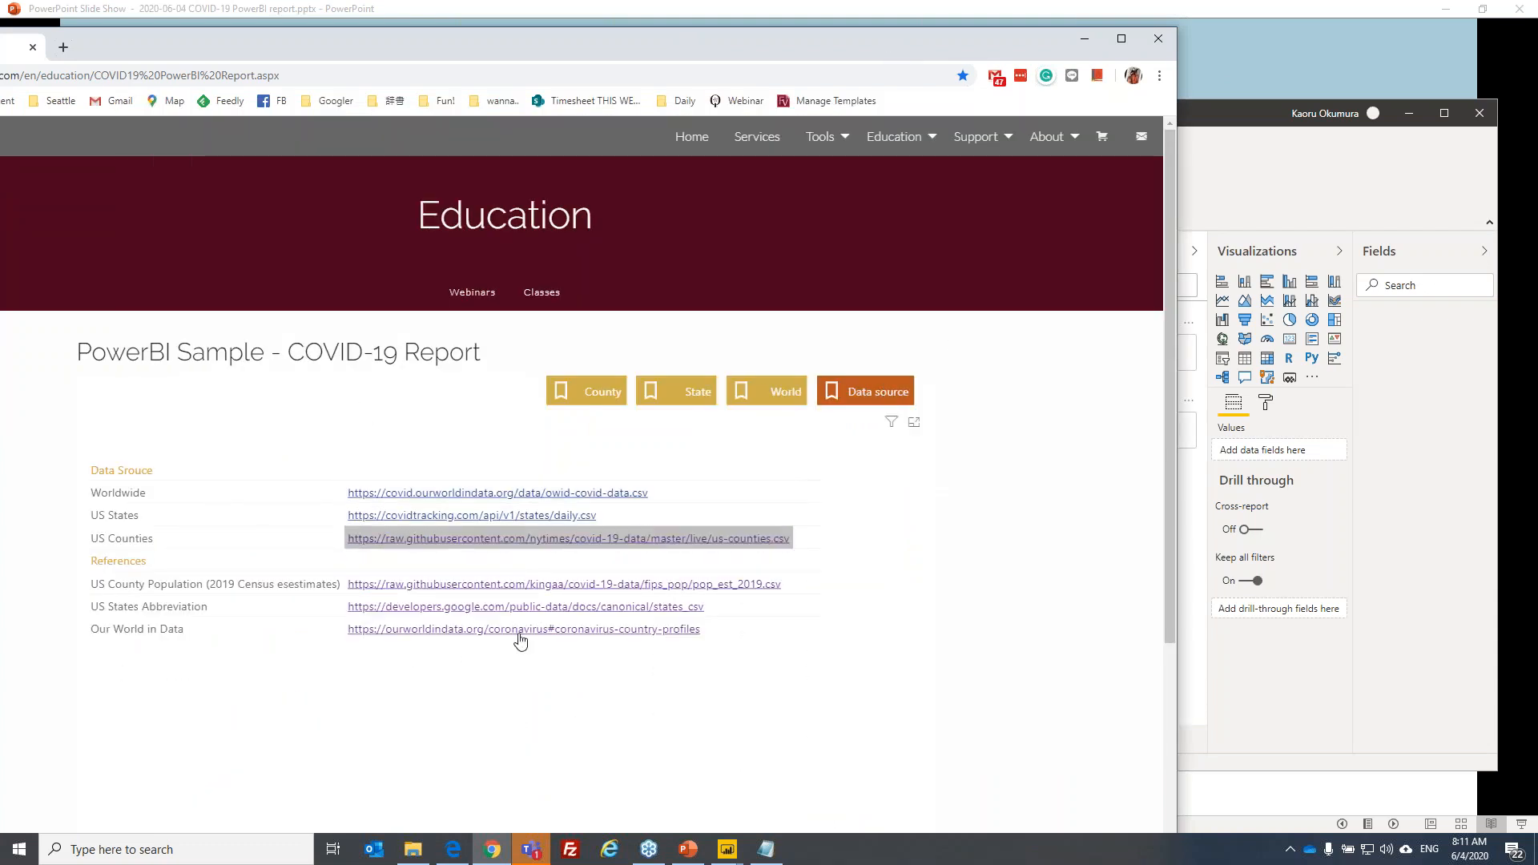
pyautogui.moveTo(879, 53); pyautogui.dragTo(0, 16)
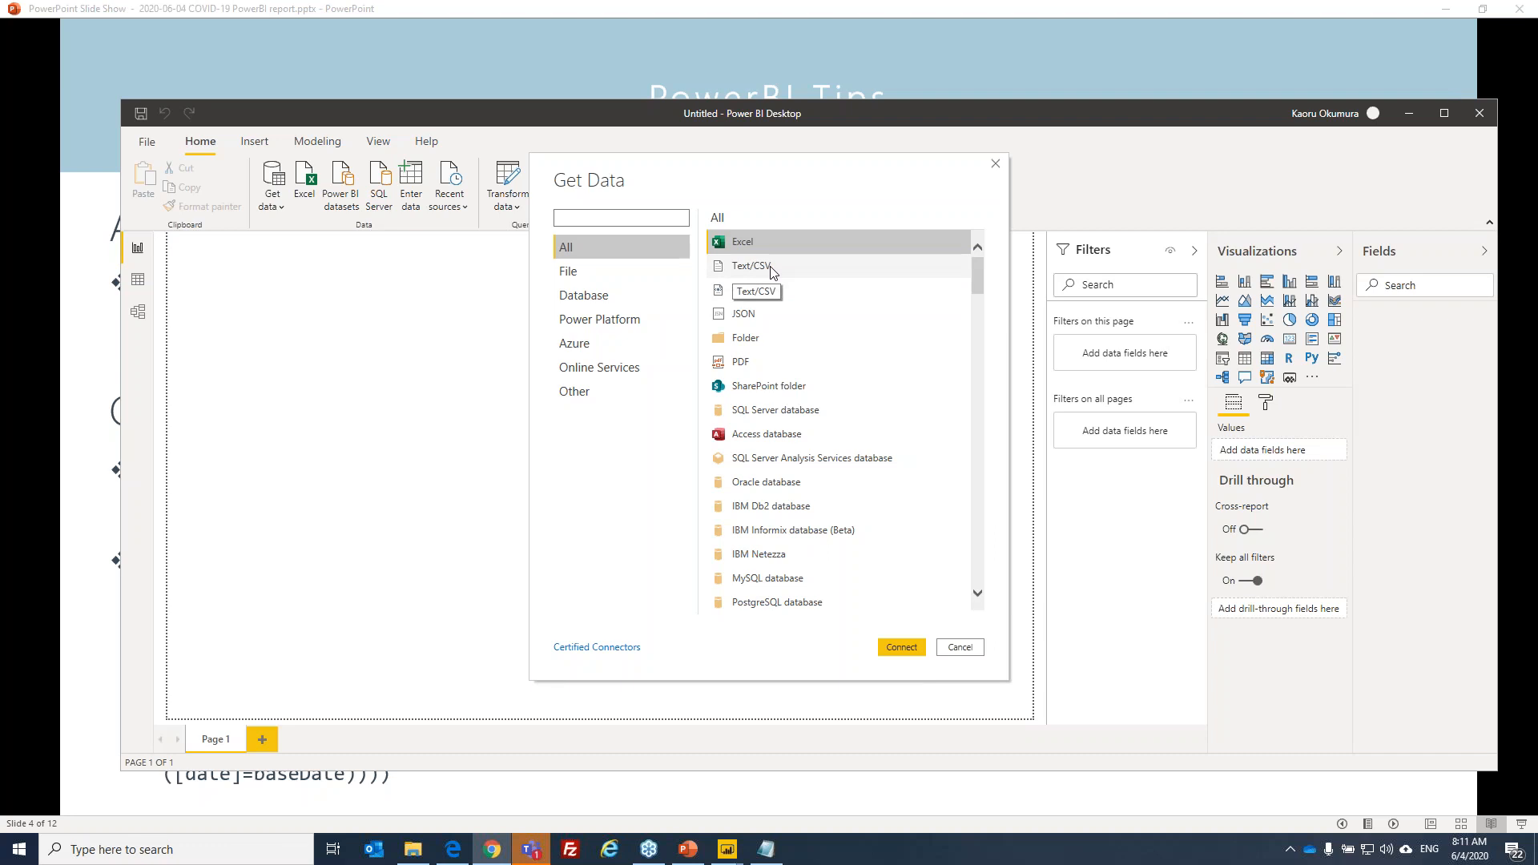
# Search the available data connectors for "web" and connect with the Web source.
pyautogui.click(626, 220)
pyautogui.write('web')
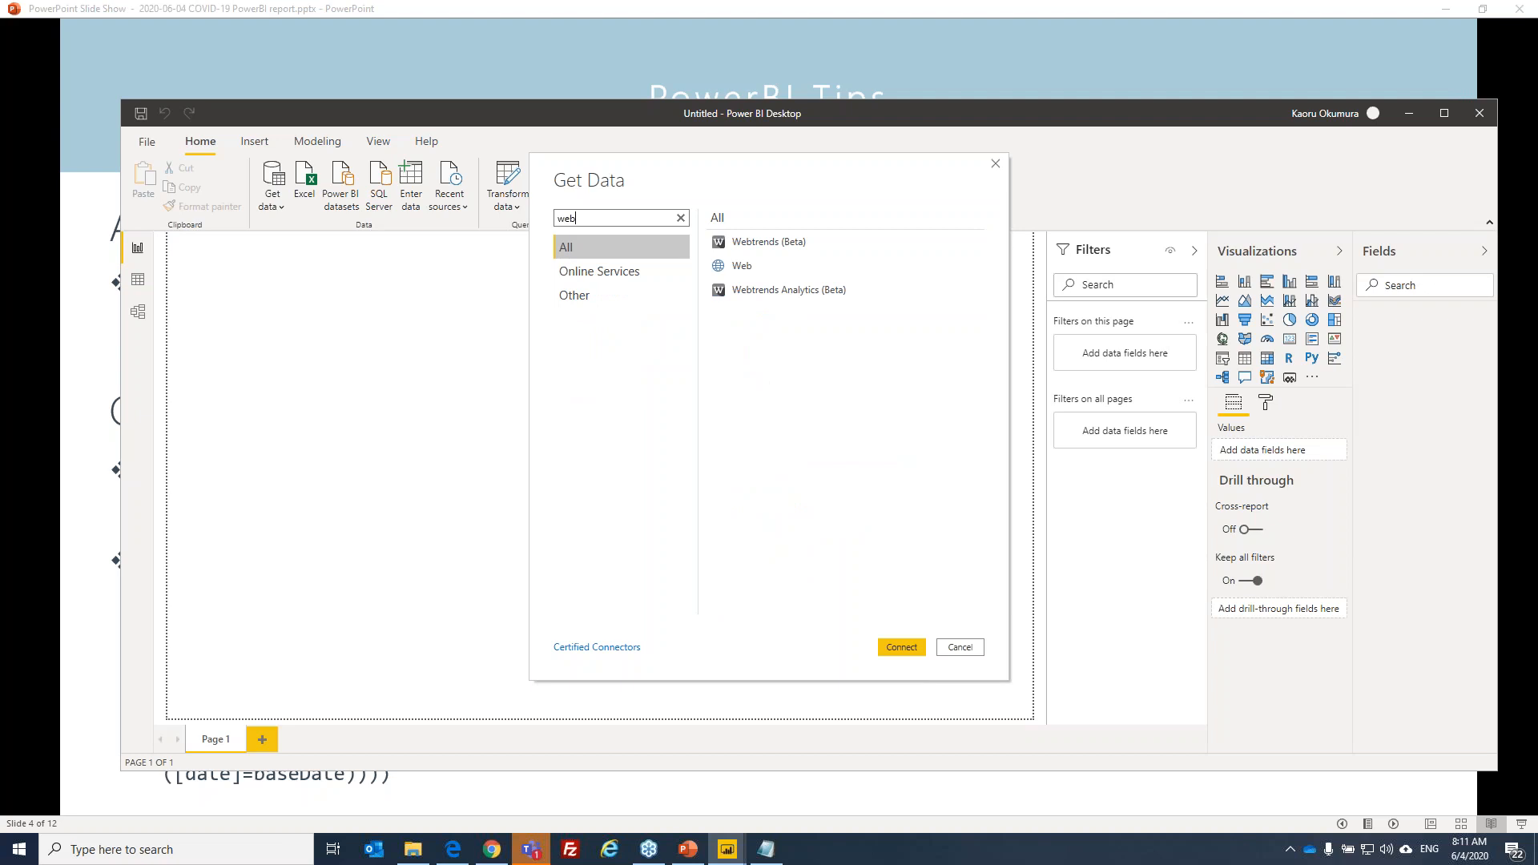
pyautogui.click(733, 267)
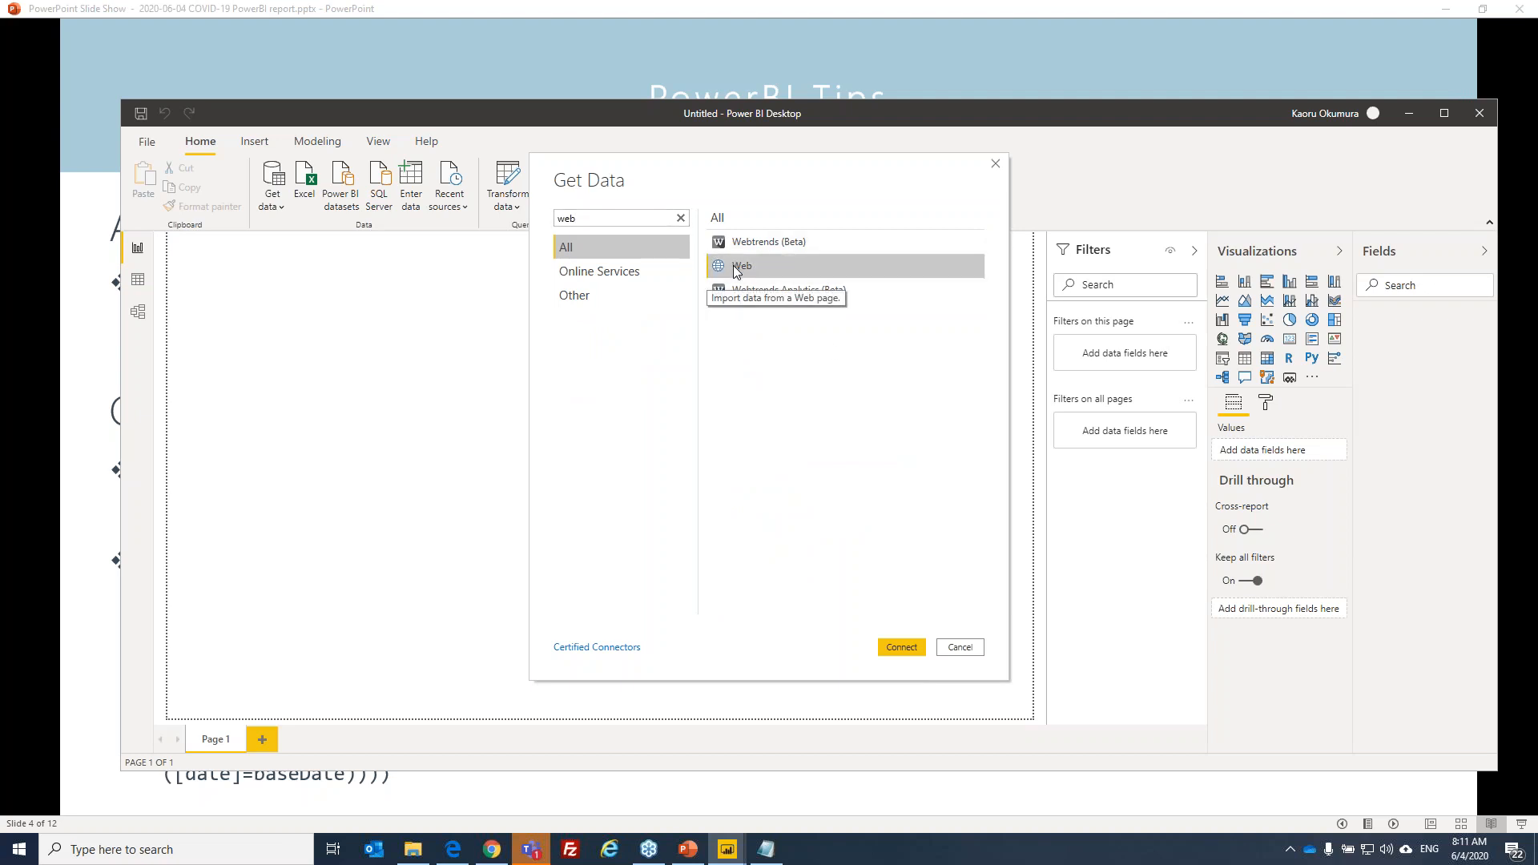
pyautogui.click(900, 647)
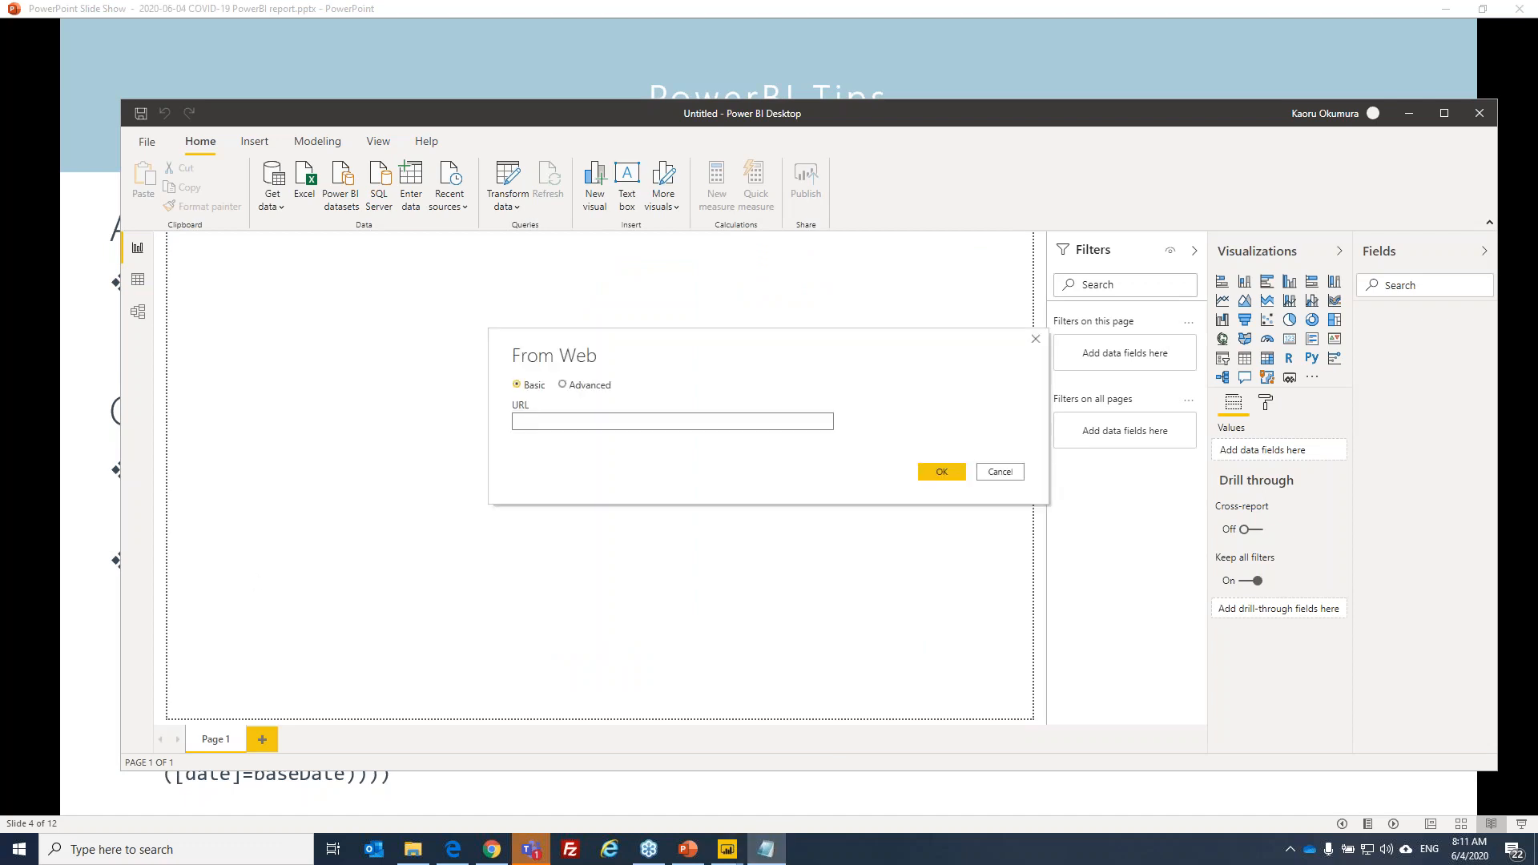
pyautogui.moveTo(0, 210); pyautogui.dragTo(613, 125)
pyautogui.moveTo(529, 155); pyautogui.dragTo(28, 132)
pyautogui.hotkey('ctrl', 'c')
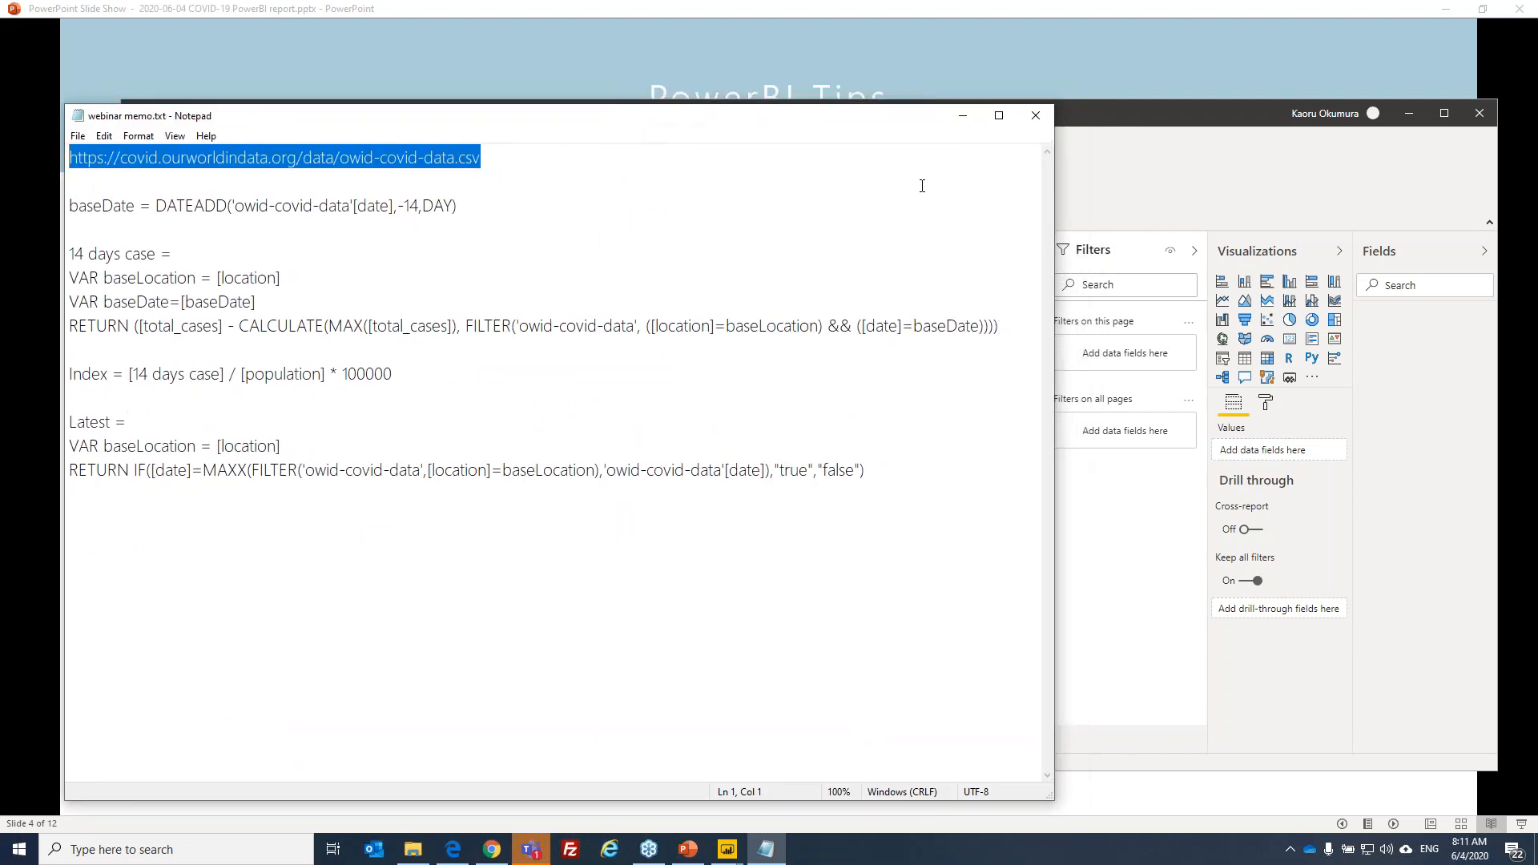
pyautogui.click(1225, 205)
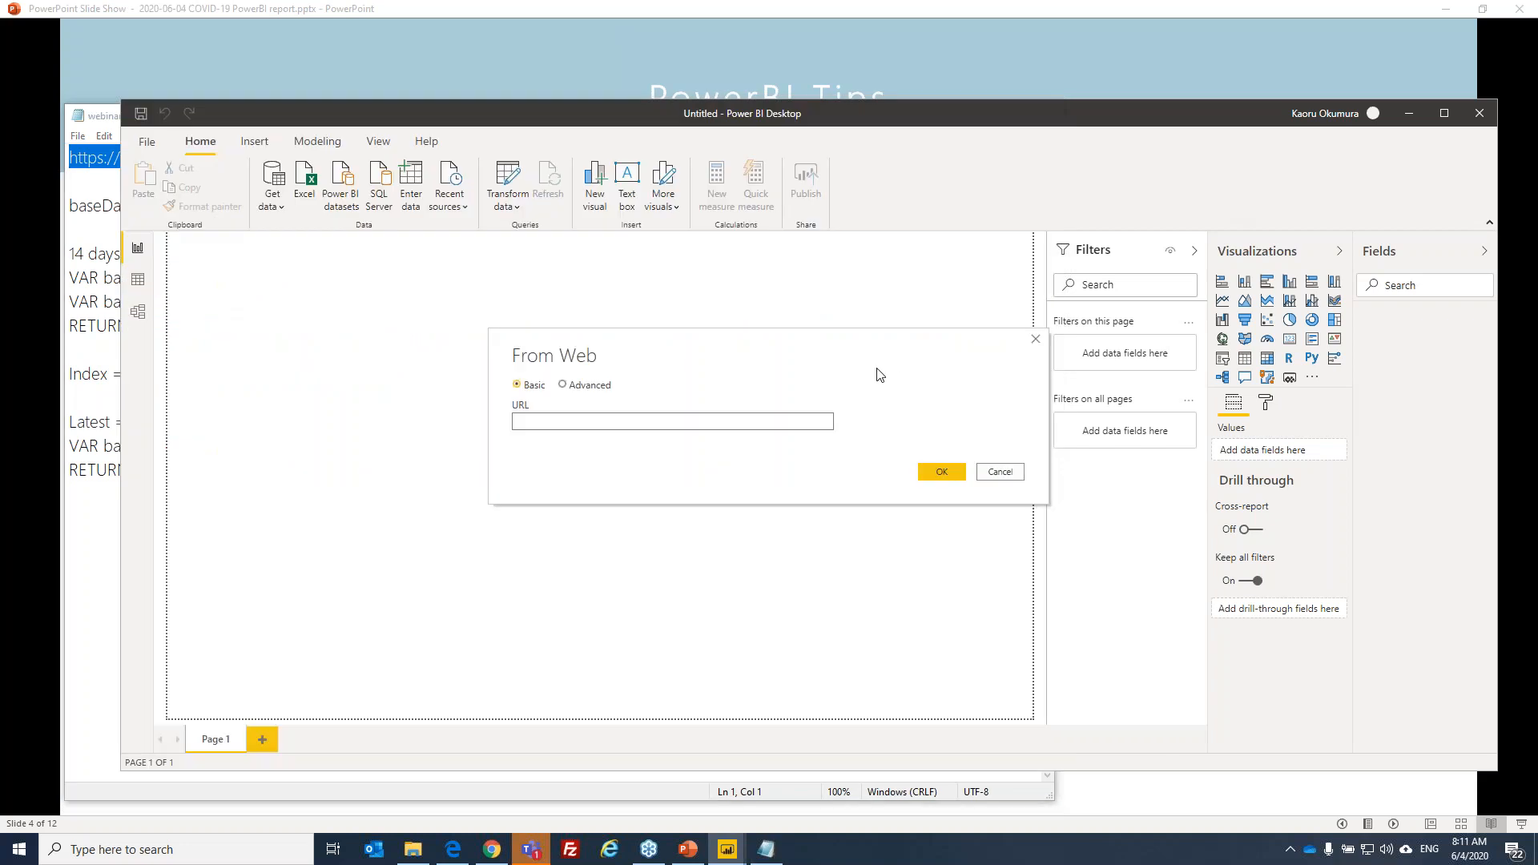
pyautogui.hotkey('ctrl', 'v')
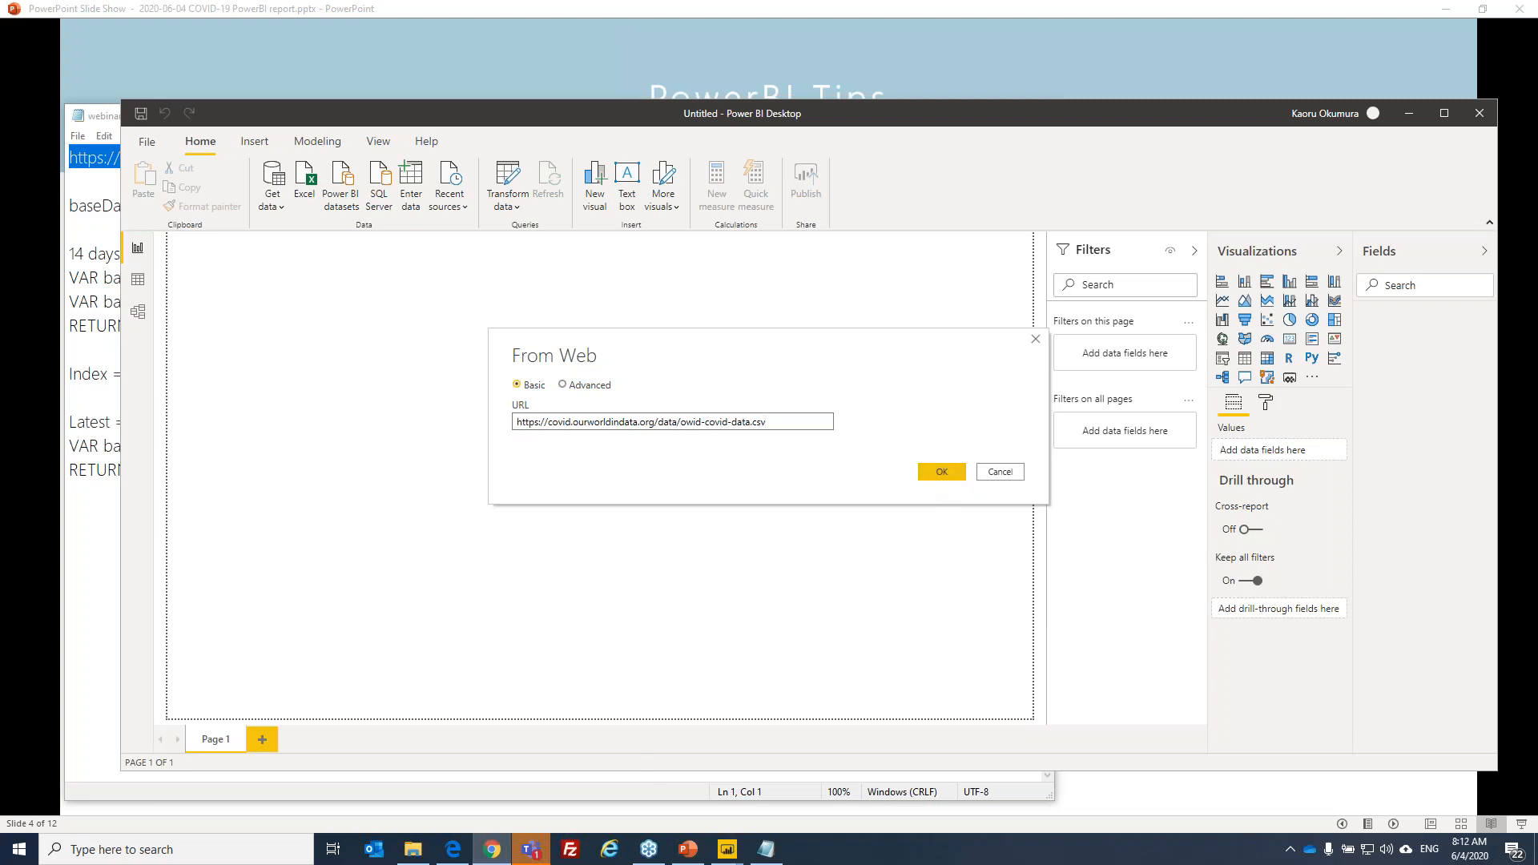
# Switch to the browser and open the copied owid-covid-data.csv address in a new tab.
pyautogui.moveTo(400, 93); pyautogui.dragTo(1025, 69)
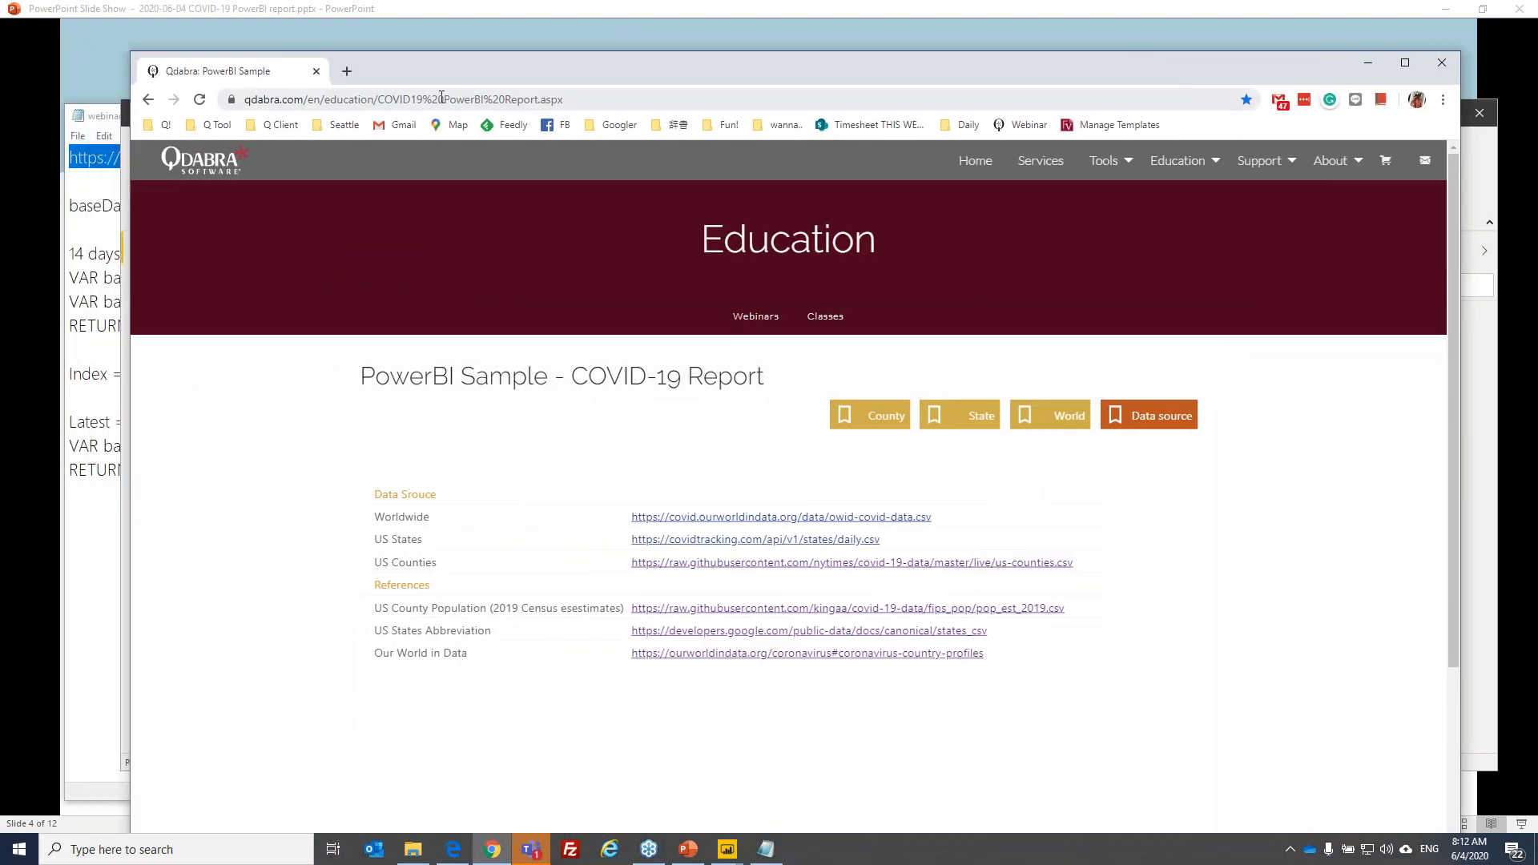
pyautogui.click(347, 71)
pyautogui.hotkey('ctrl', 'v')
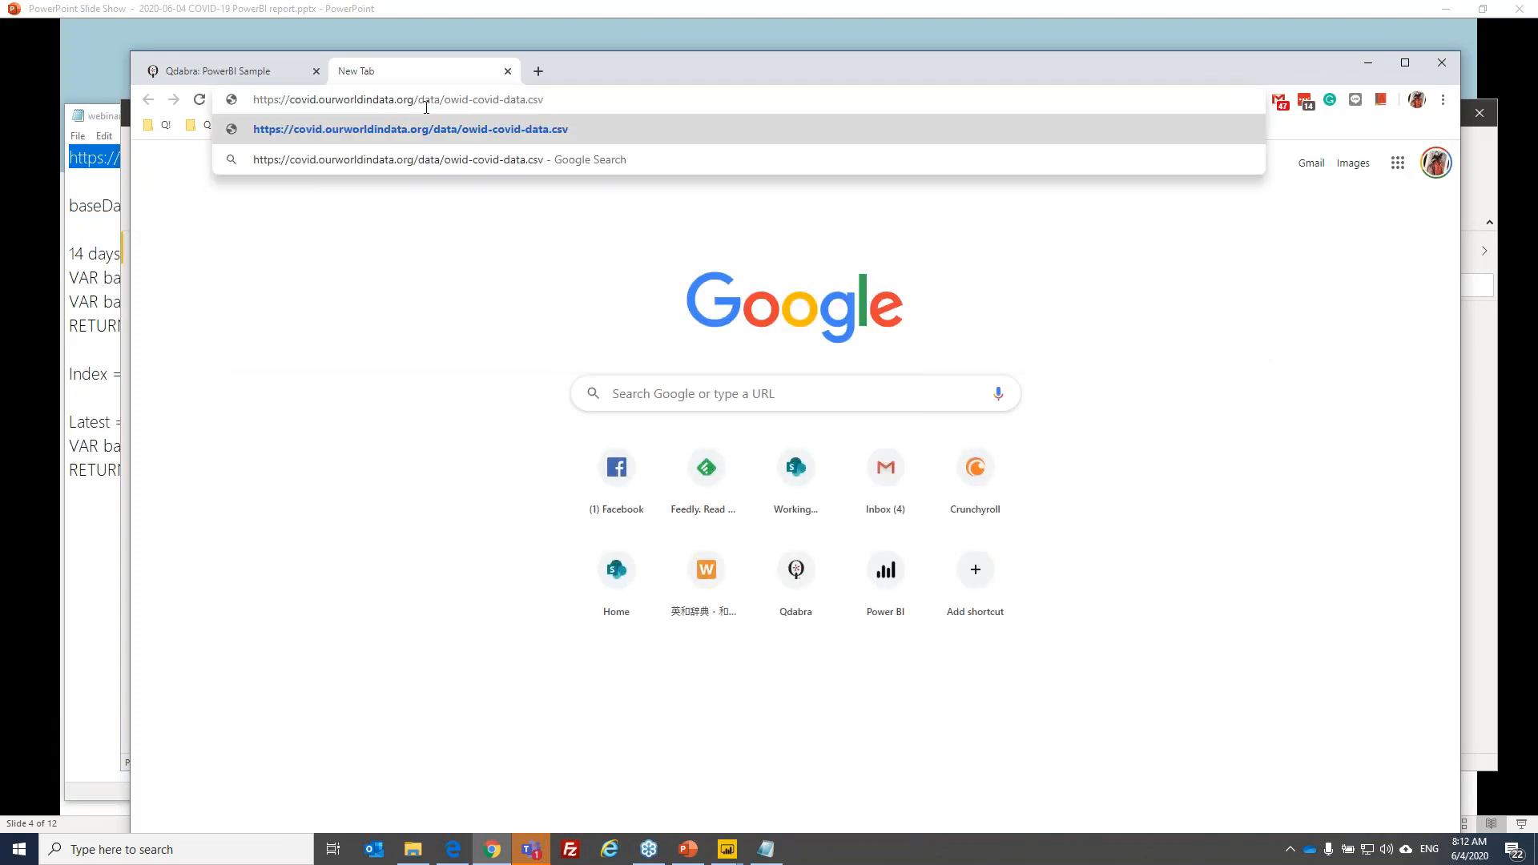
pyautogui.press('Return')
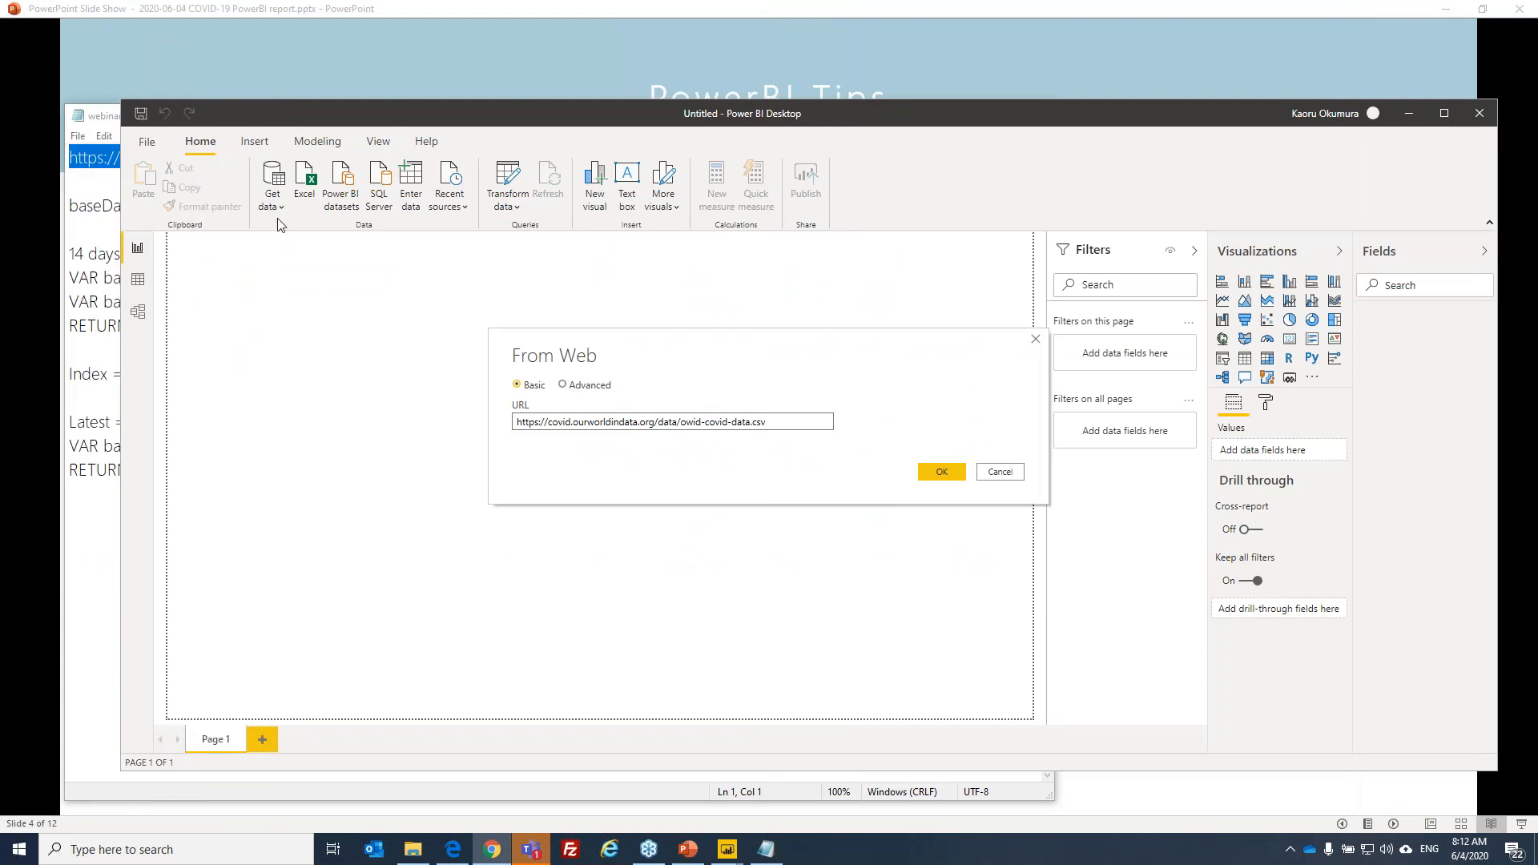
# Open the web CSV for transformation, look through its columns, and apply the owid-covid-data query to the report.
pyautogui.click(937, 472)
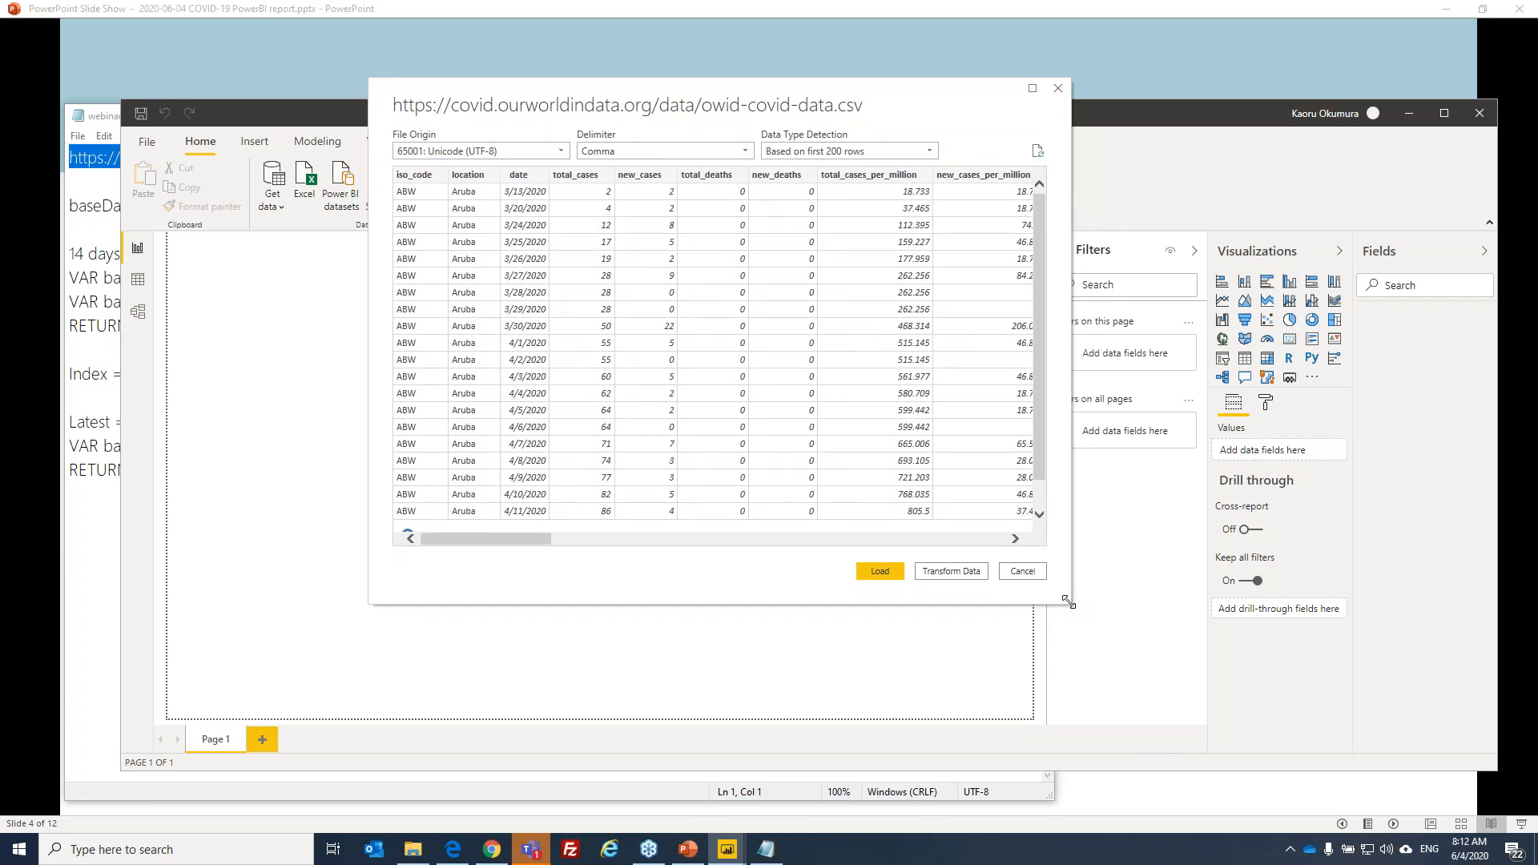
pyautogui.click(963, 573)
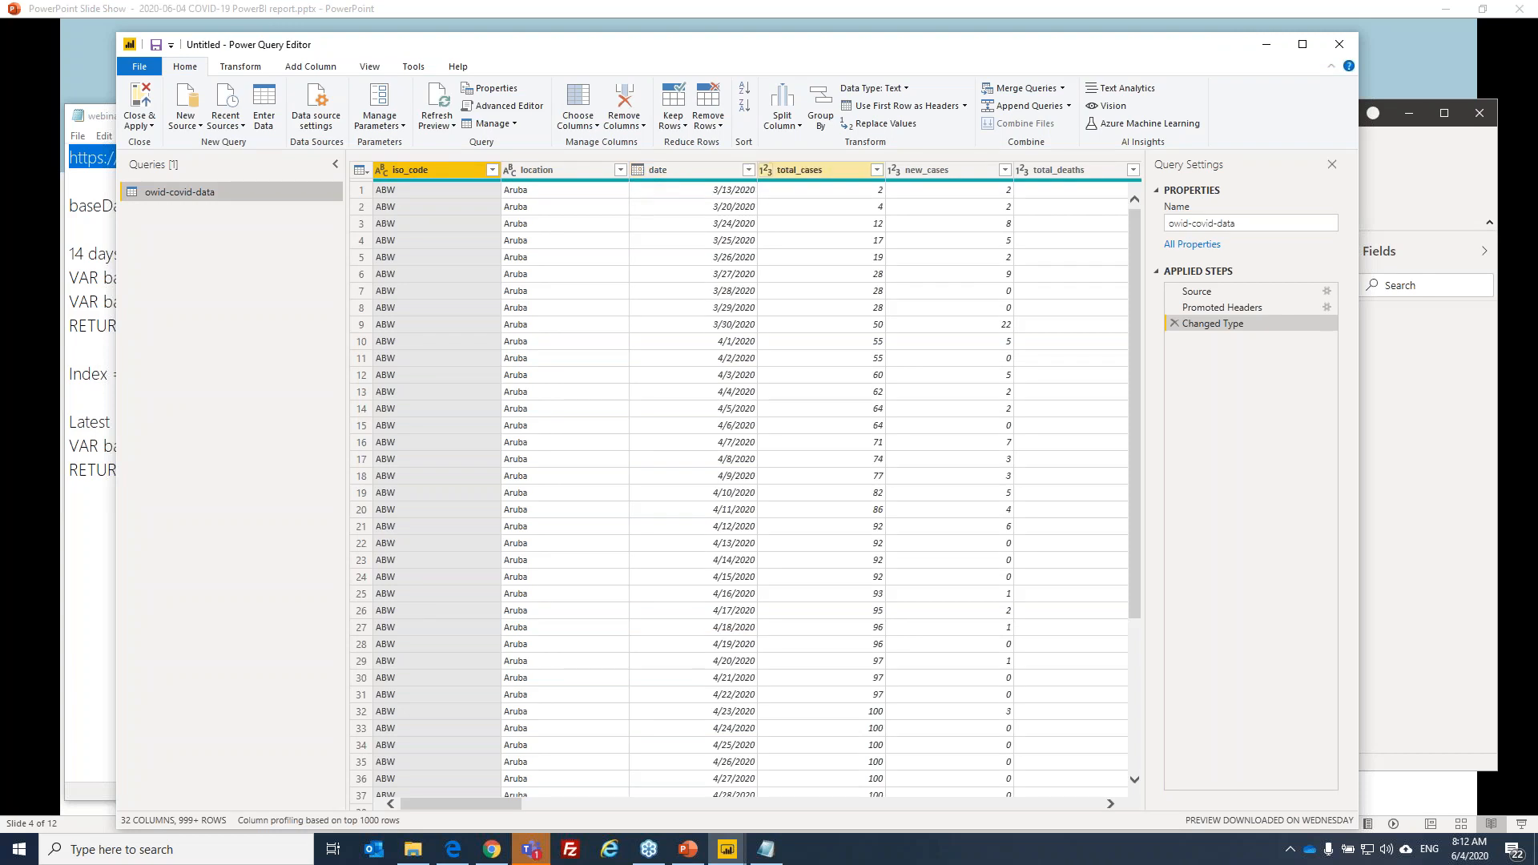
pyautogui.moveTo(484, 805); pyautogui.dragTo(1097, 854)
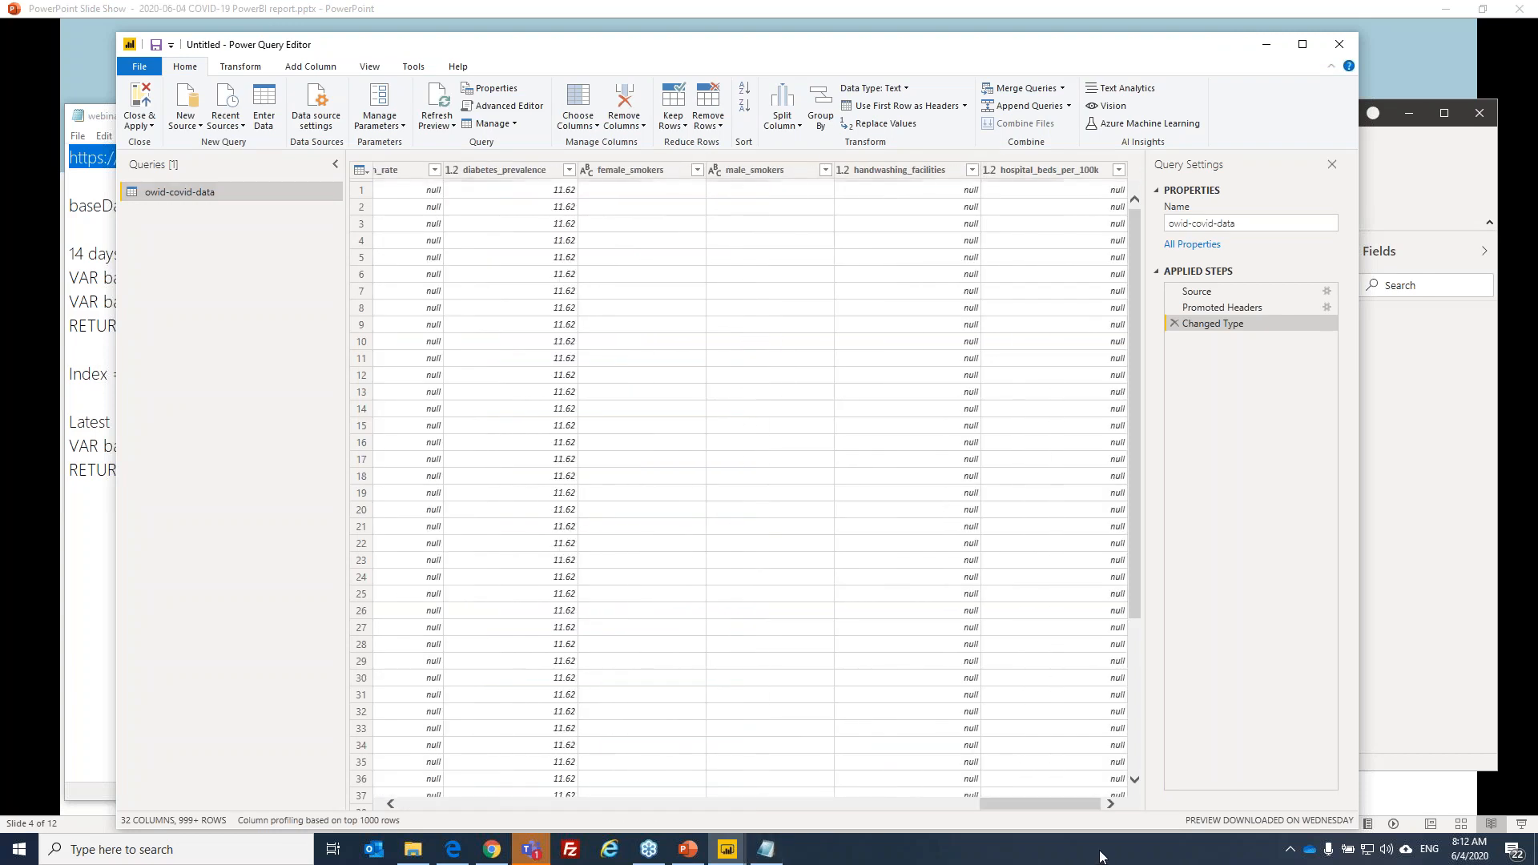
pyautogui.click(140, 113)
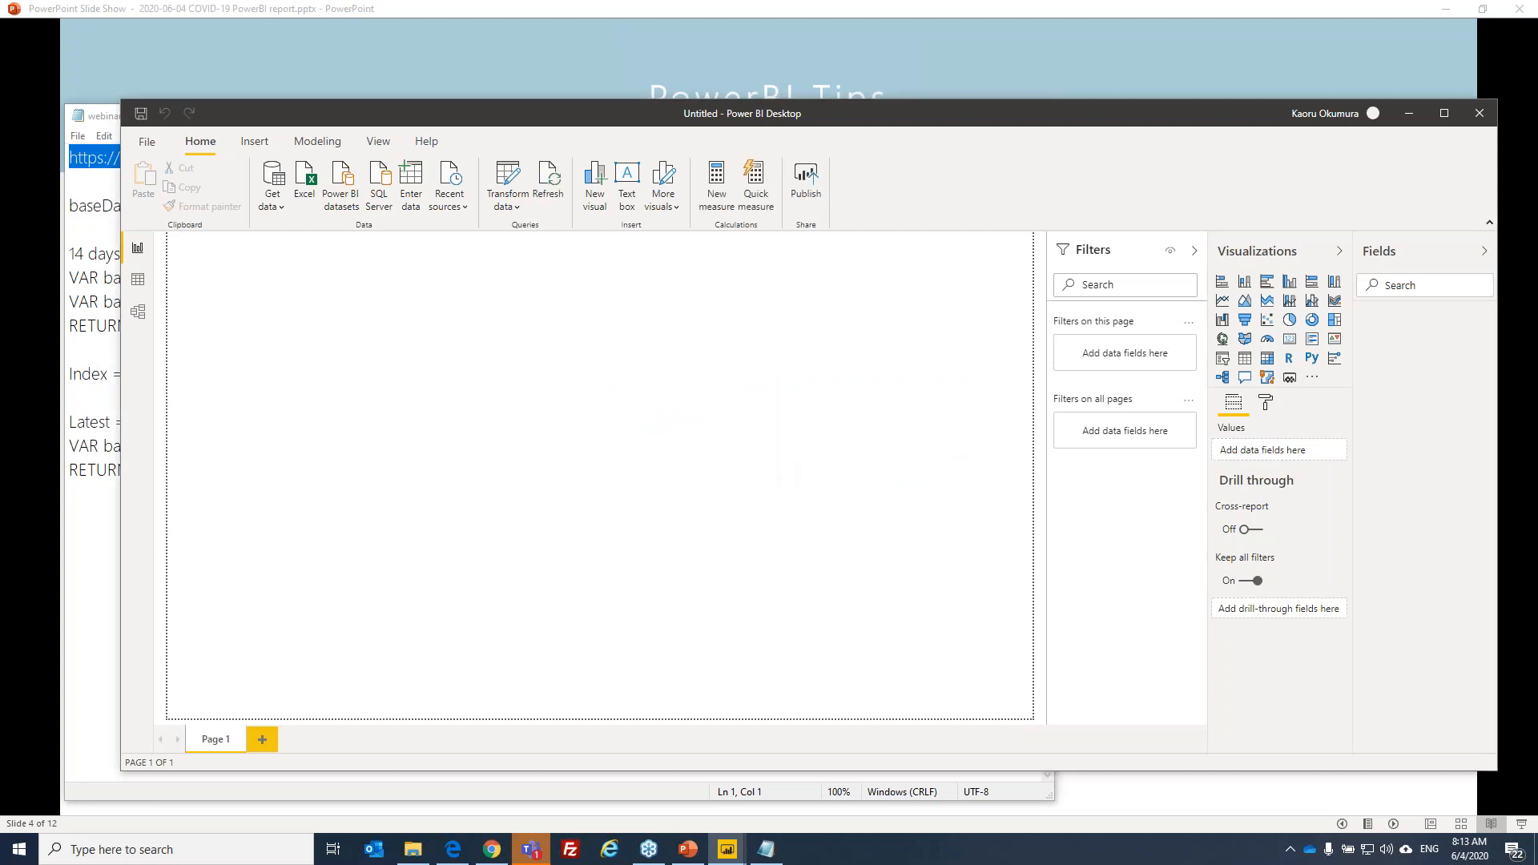
# Reposition and enlarge the Power BI Desktop window, and add a slicer for the location field to Page 1.
pyautogui.moveTo(761, 117); pyautogui.dragTo(689, 67)
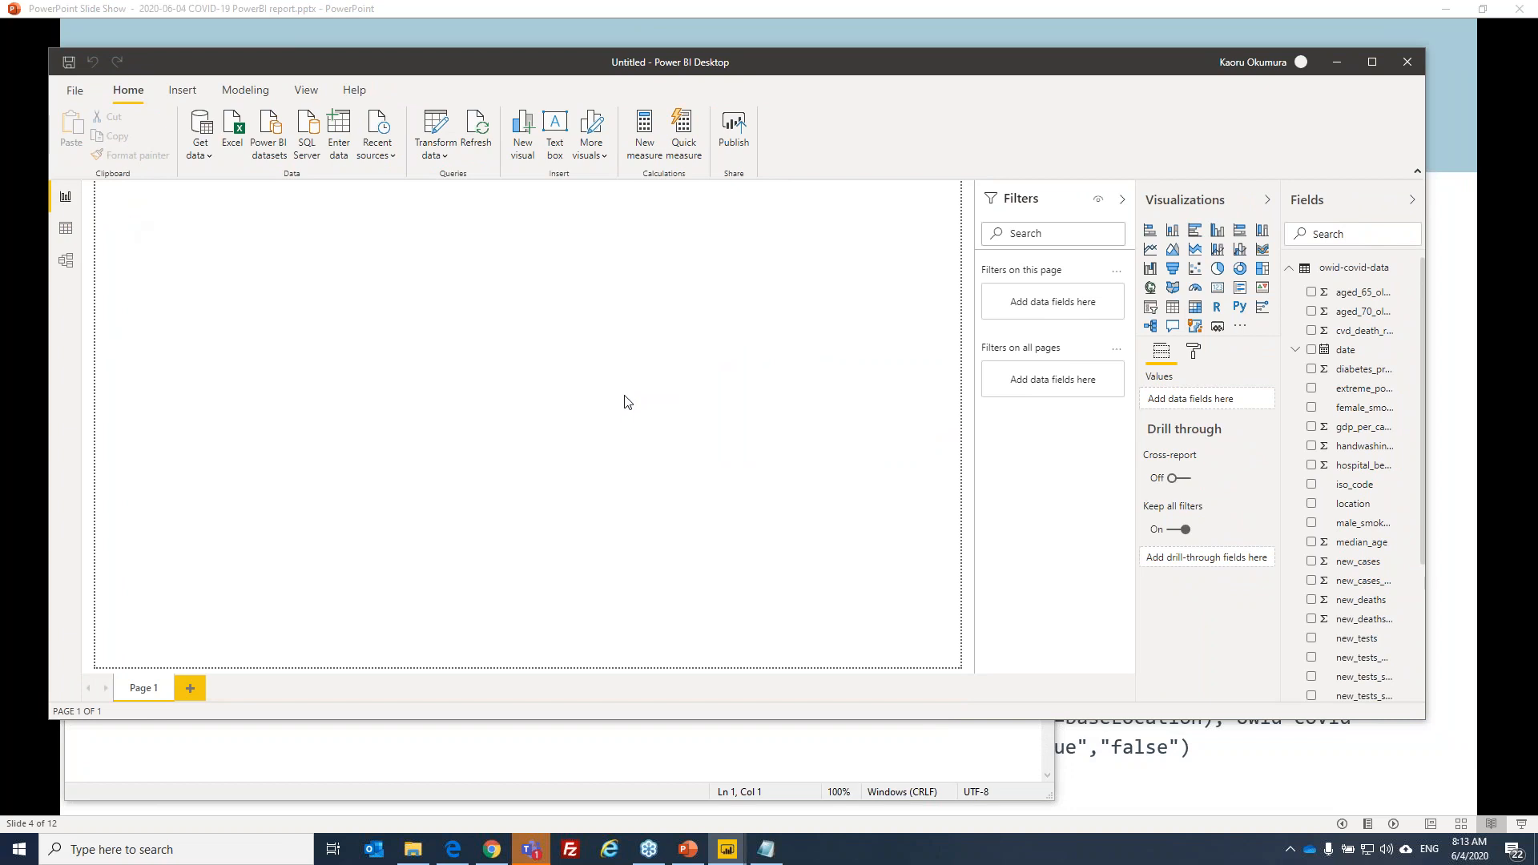
pyautogui.moveTo(1424, 719); pyautogui.dragTo(1472, 784)
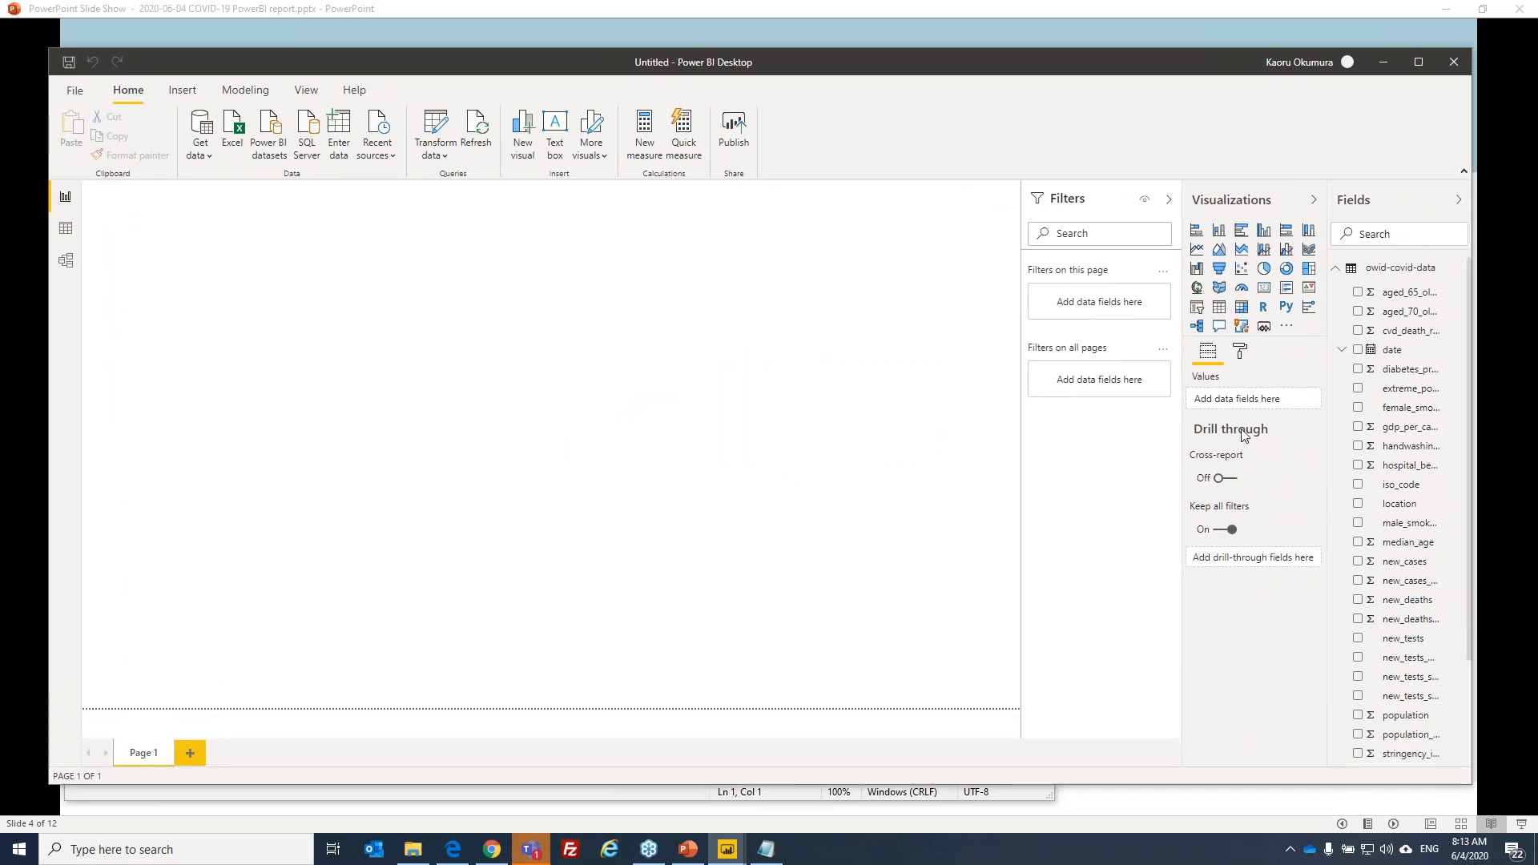
pyautogui.click(1197, 307)
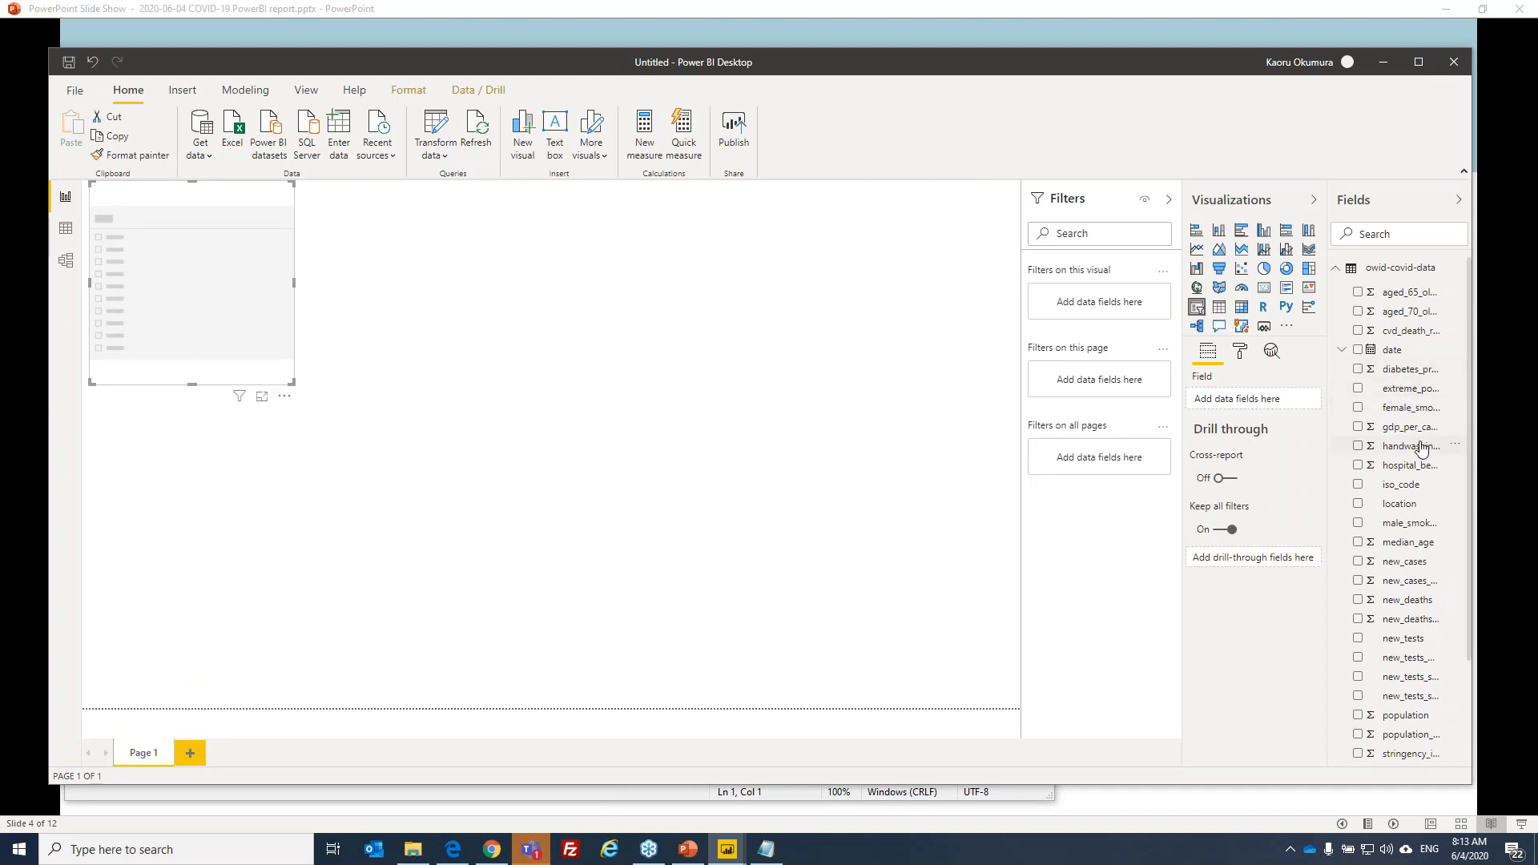
pyautogui.moveTo(1407, 505); pyautogui.dragTo(226, 302)
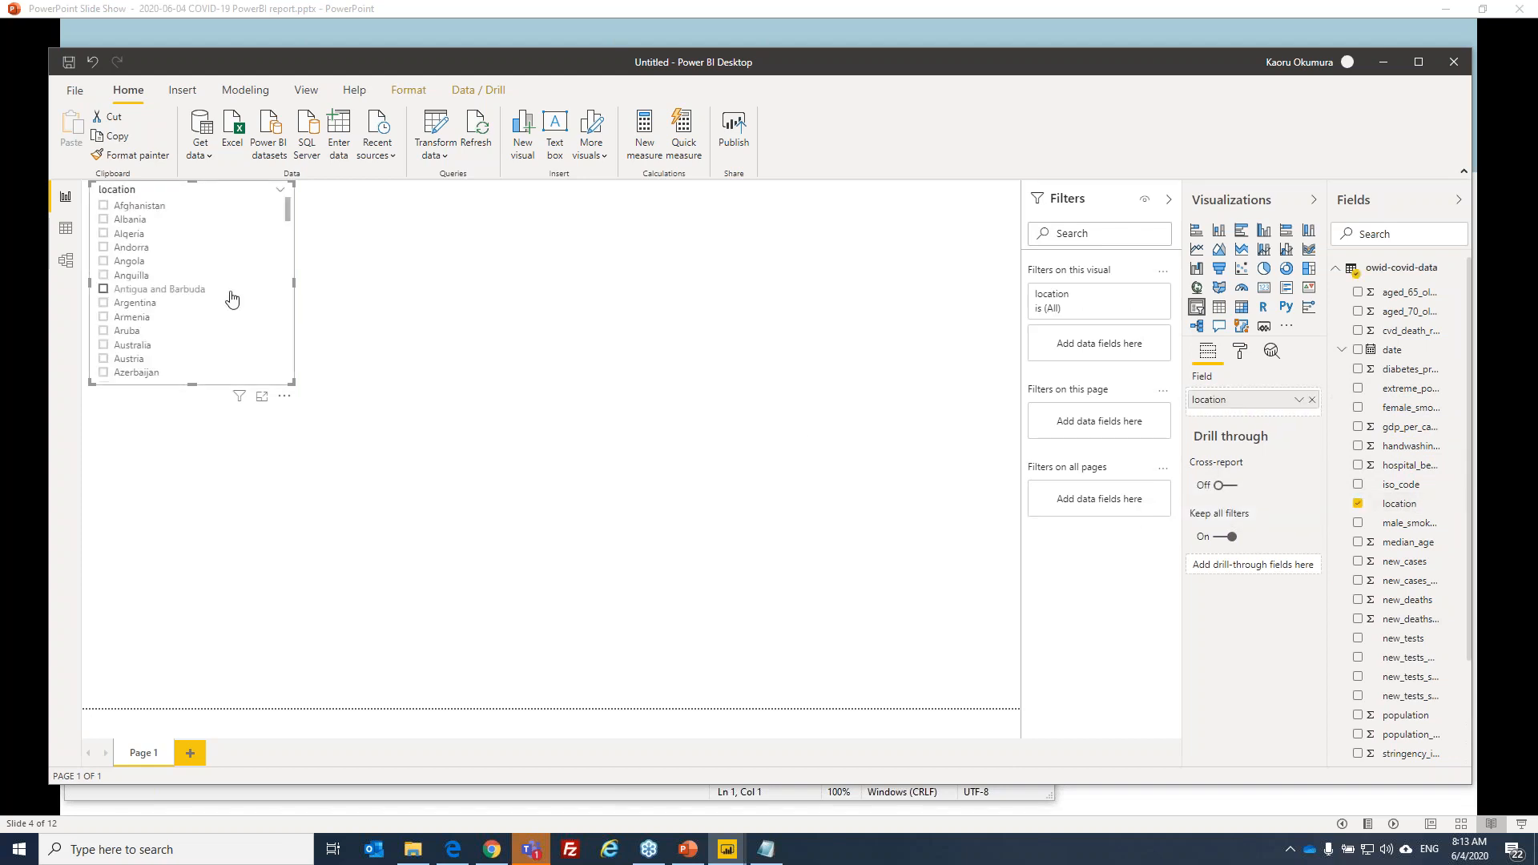
# Change the location slicer from a list to a dropdown and shrink it to a compact height.
pyautogui.click(282, 200)
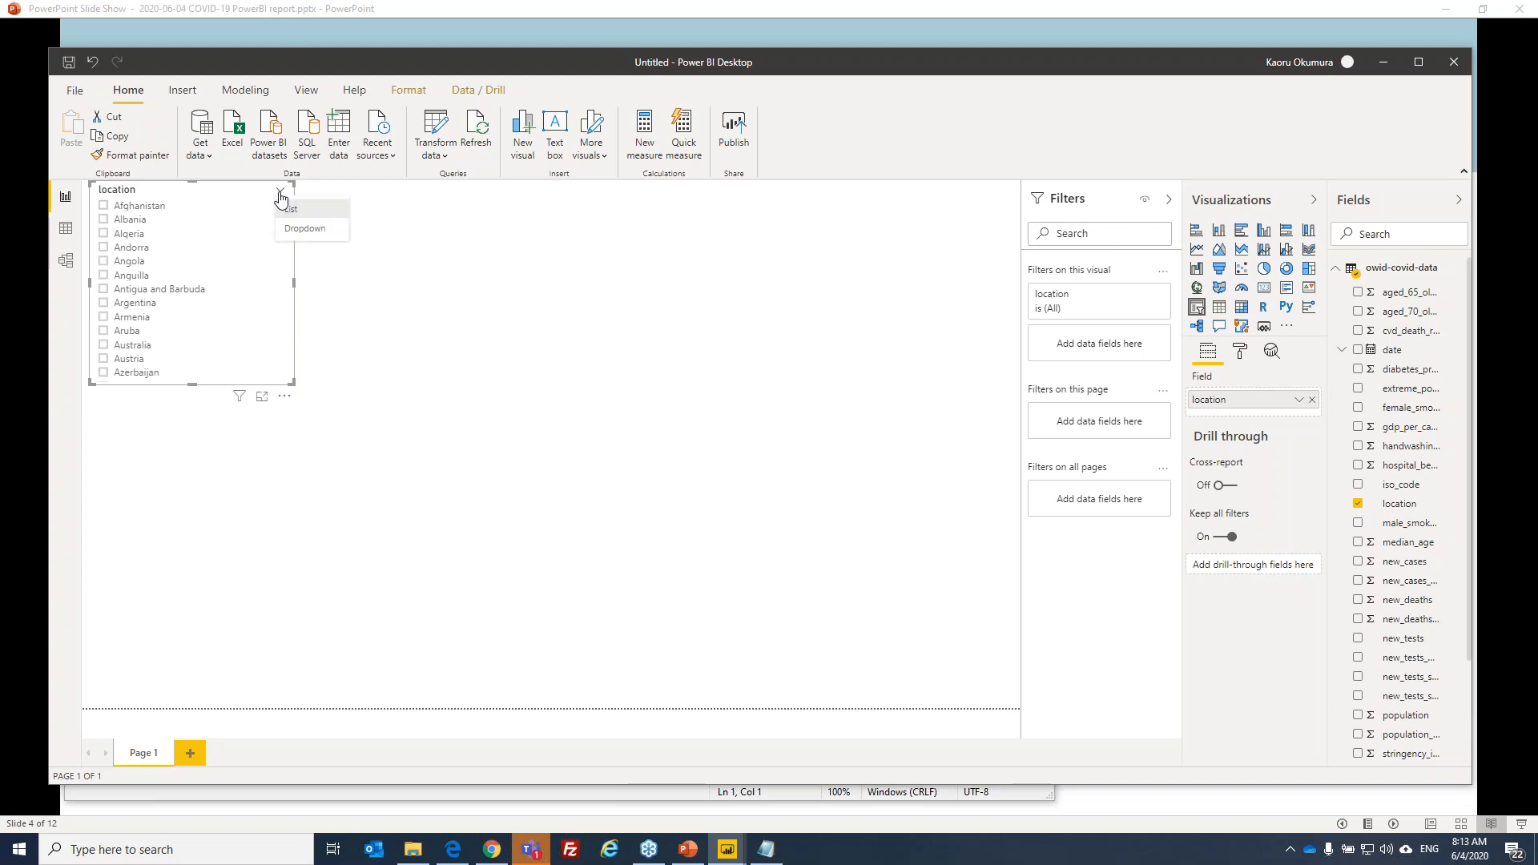
pyautogui.click(299, 232)
pyautogui.moveTo(294, 384); pyautogui.dragTo(301, 221)
# Filter the report to United States with the location slicer.
pyautogui.click(294, 214)
pyautogui.scroll(-15, 227, 298)
pyautogui.scroll(-15, 227, 298)
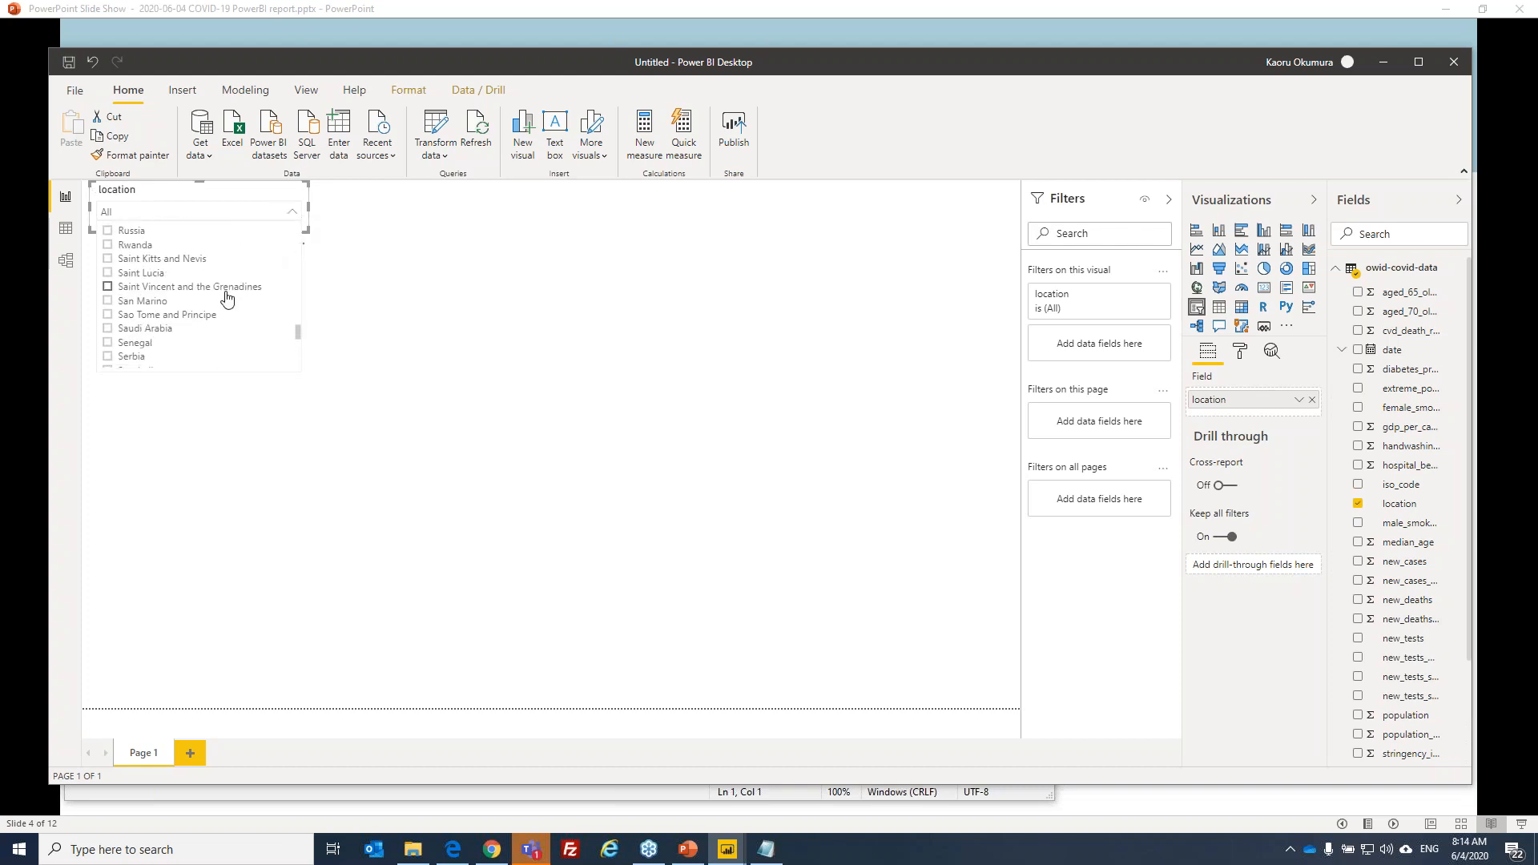
pyautogui.scroll(-15, 227, 298)
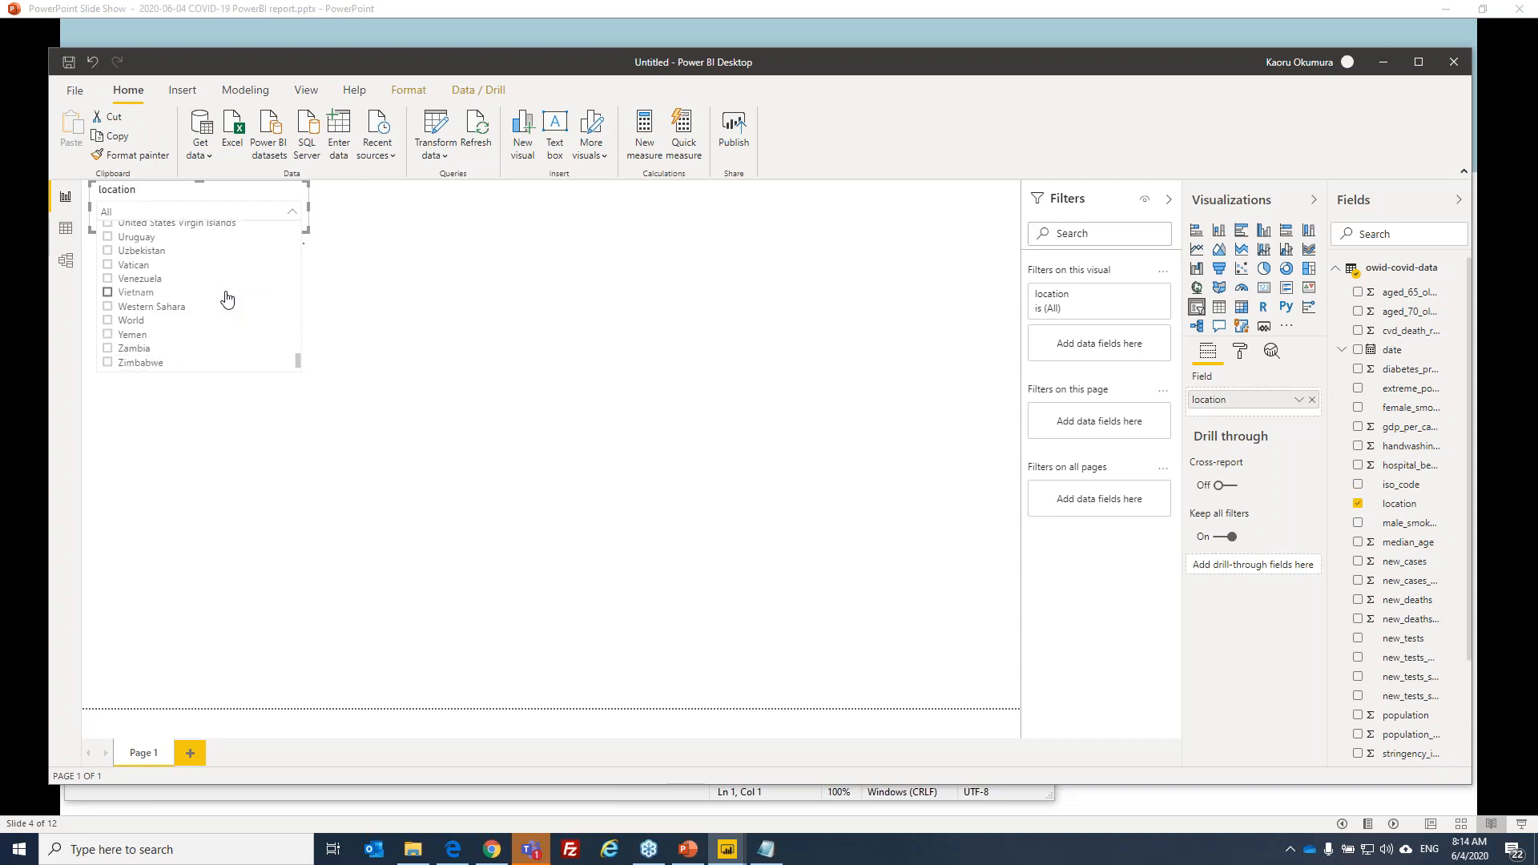
pyautogui.scroll(2, 227, 298)
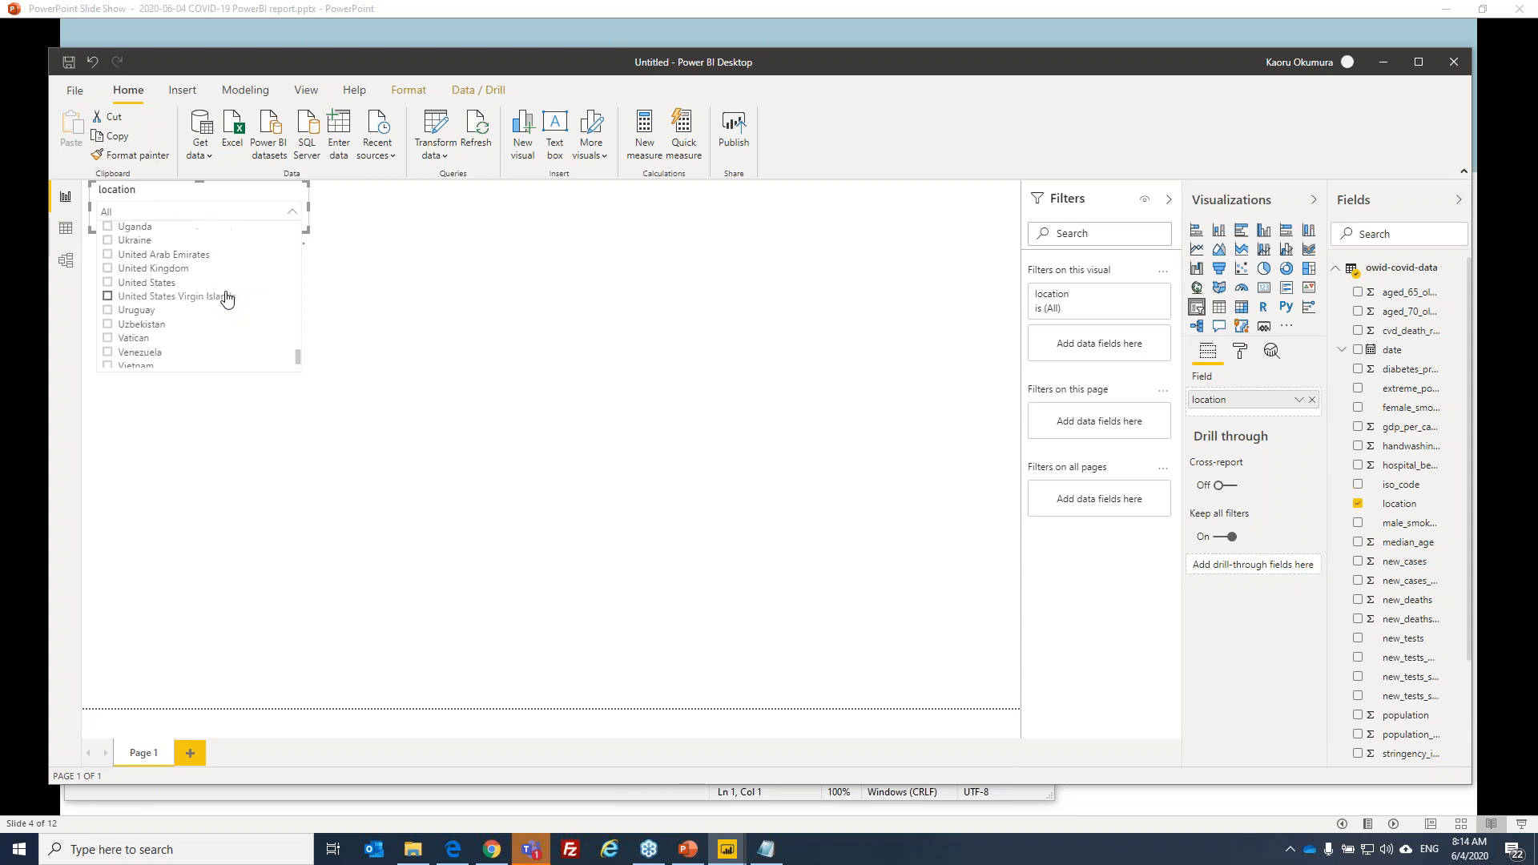
pyautogui.click(112, 283)
pyautogui.click(426, 332)
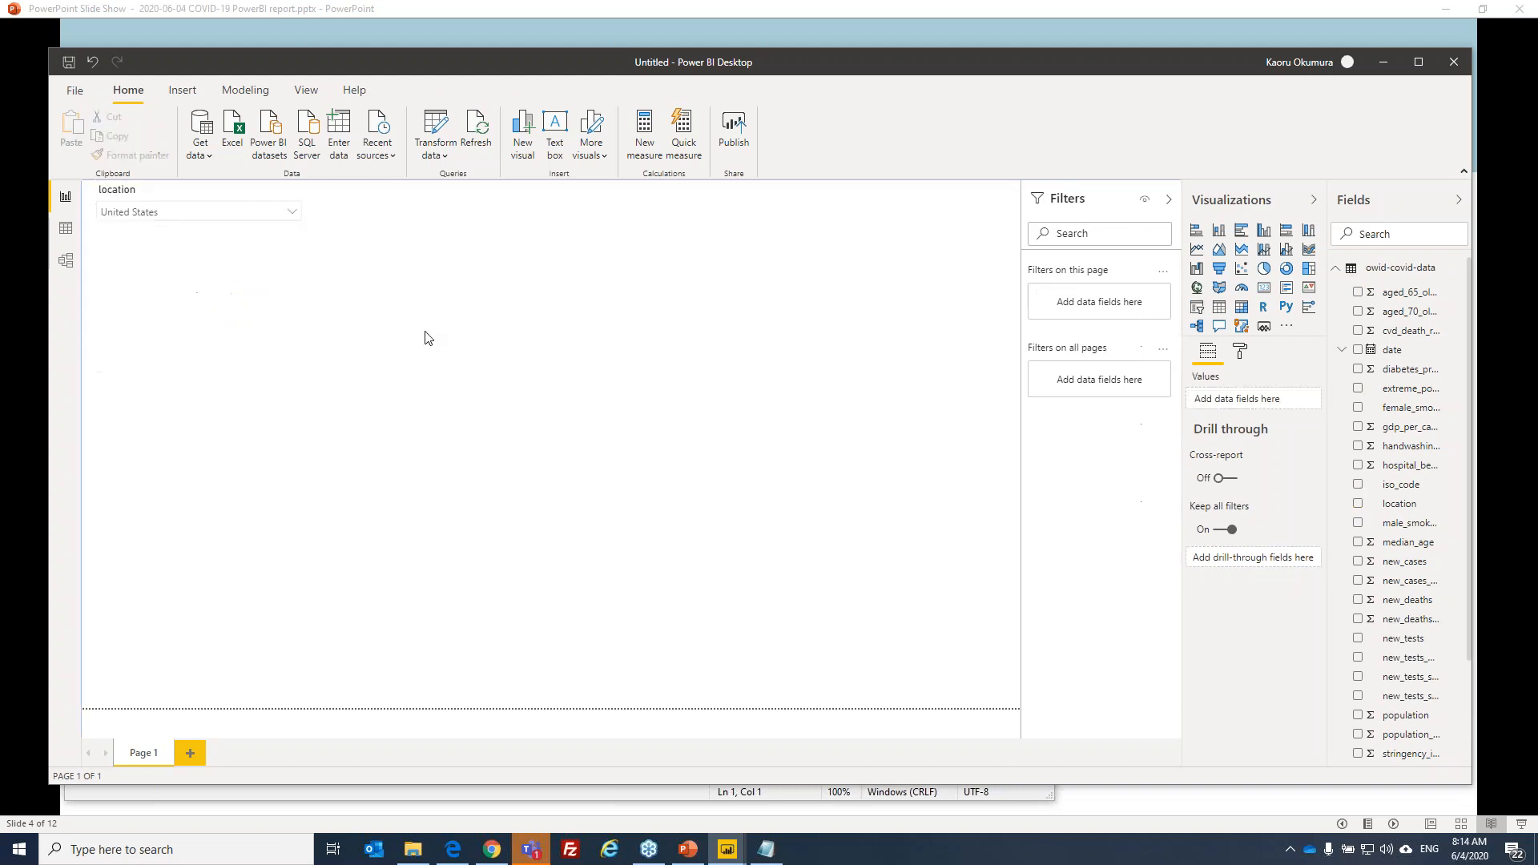
# Add a line chart beneath the location slicer, with date on the axis and new_cases as its values.
pyautogui.click(1196, 249)
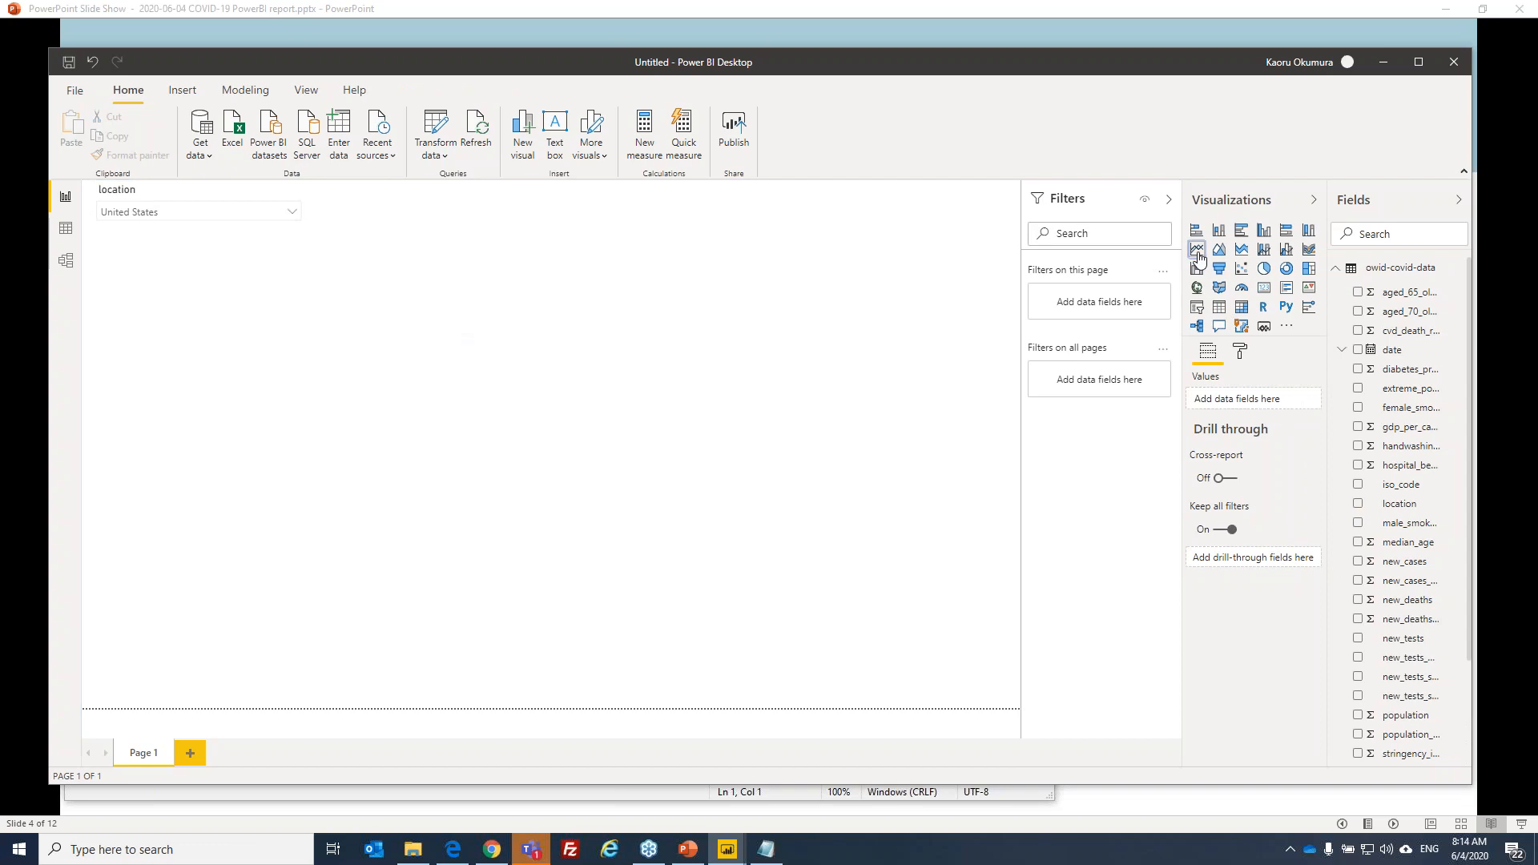
pyautogui.moveTo(198, 311); pyautogui.dragTo(207, 234)
pyautogui.moveTo(311, 426); pyautogui.dragTo(366, 422)
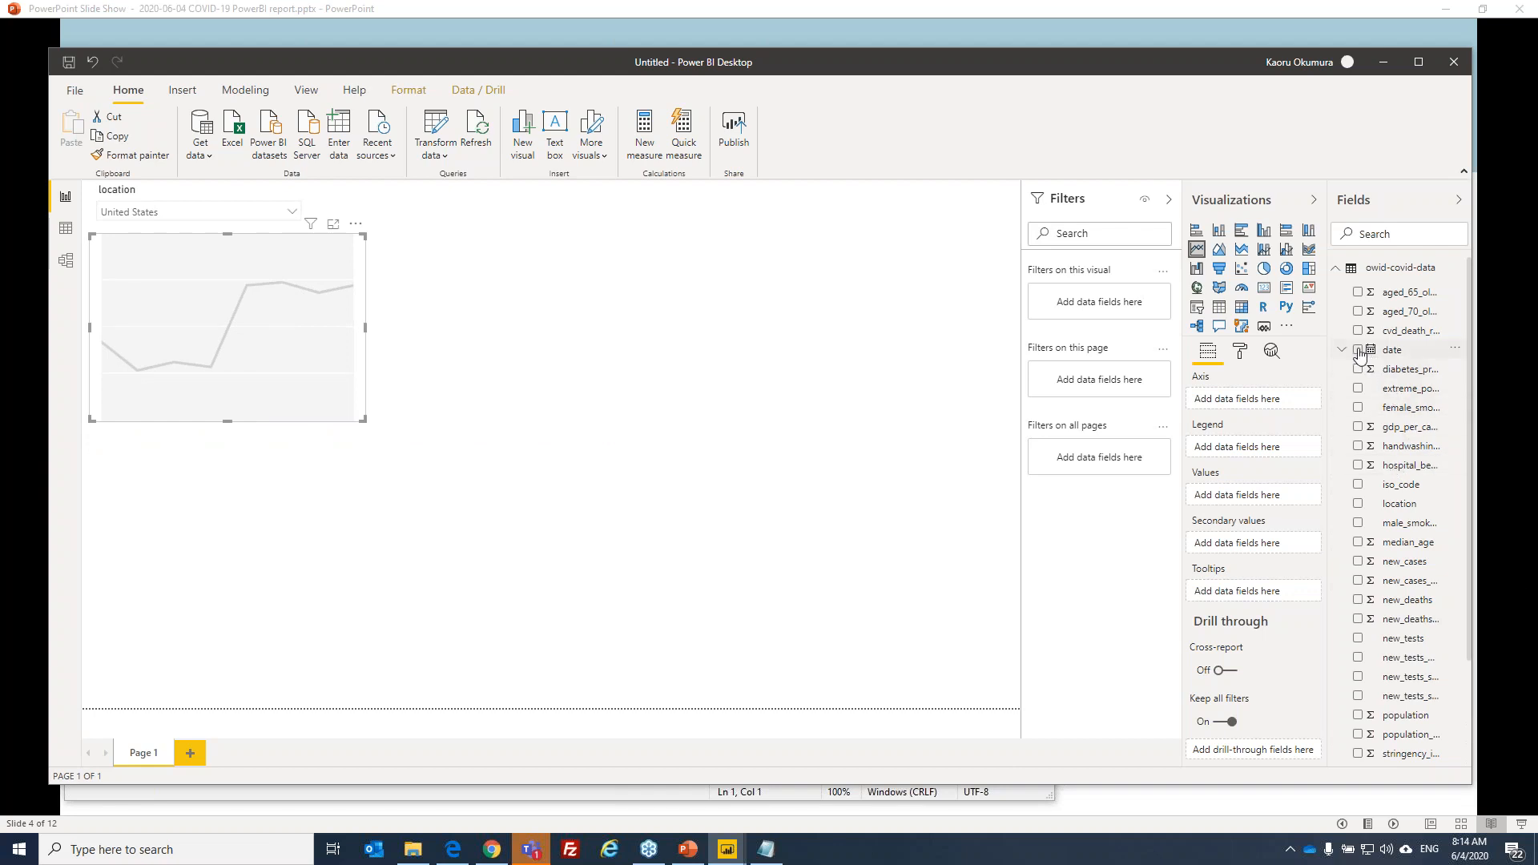
pyautogui.click(1358, 350)
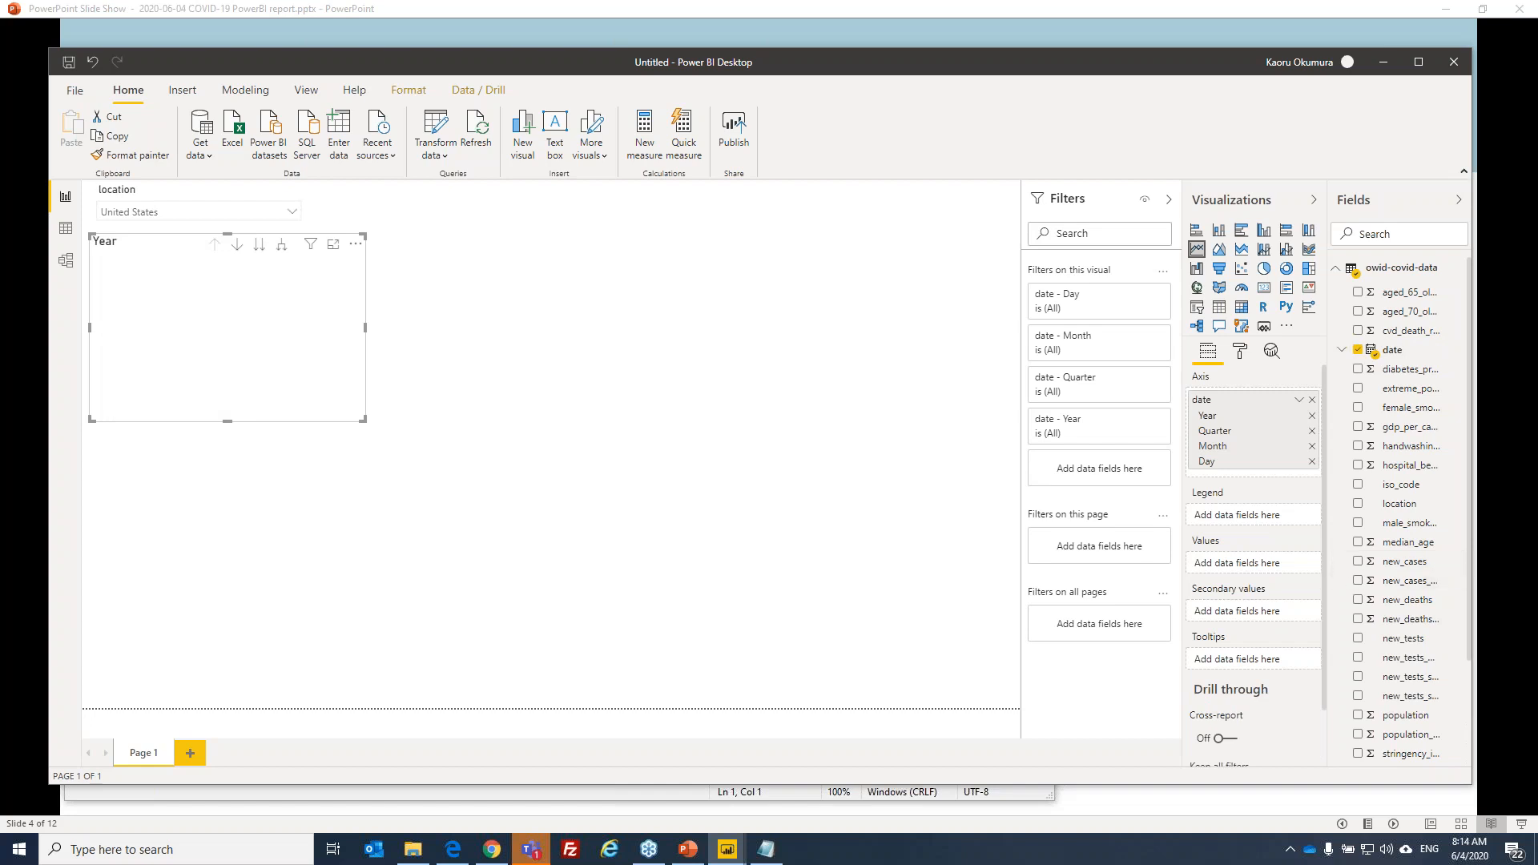
pyautogui.click(1298, 562)
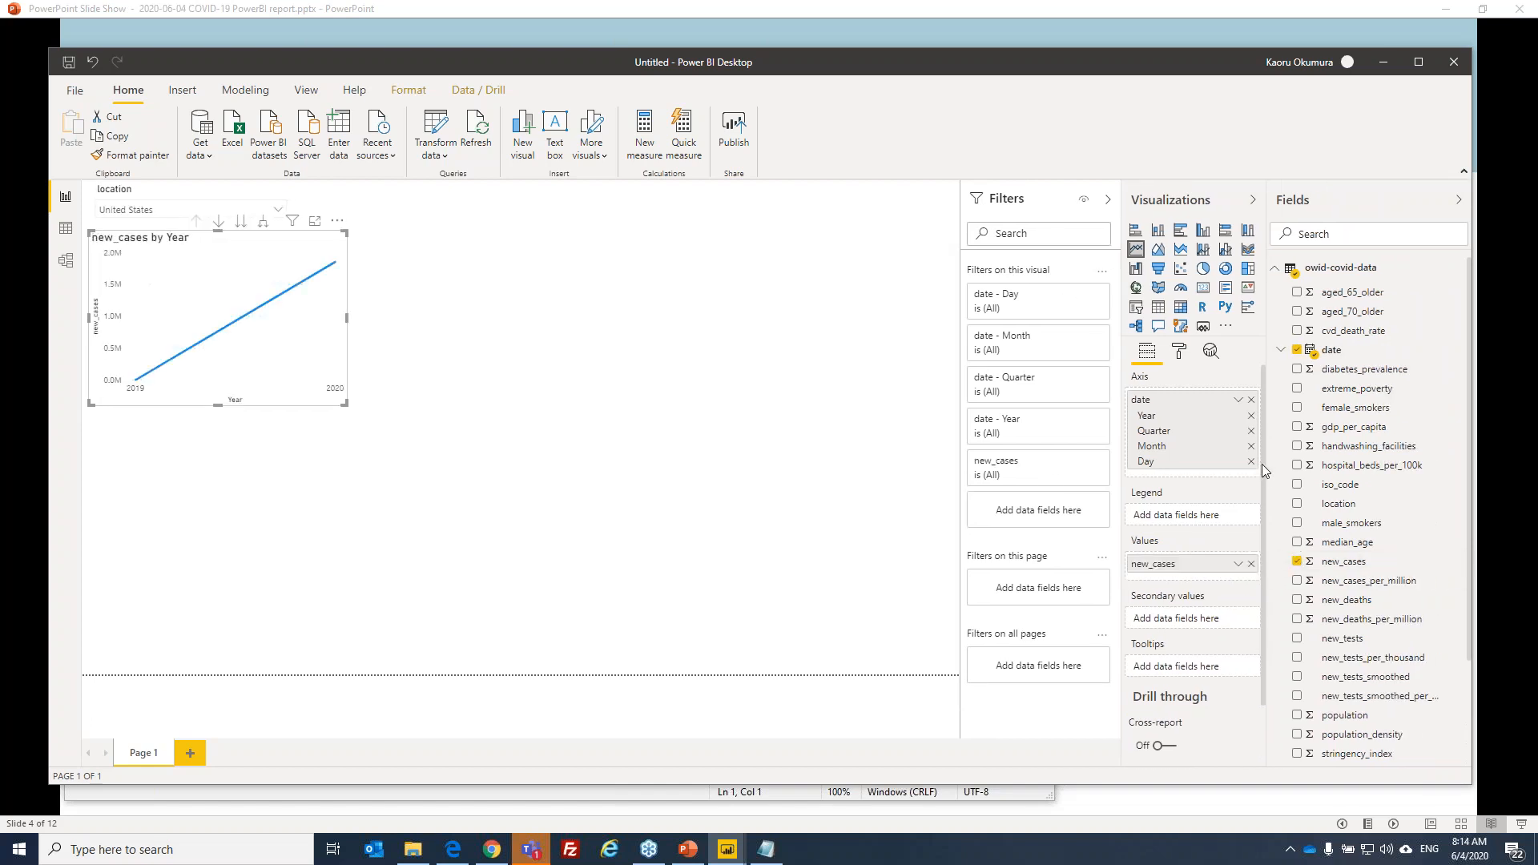
# Switch the line chart's axis from Date Hierarchy to plain date, and make the chart slightly wider and shorter.
pyautogui.click(1238, 401)
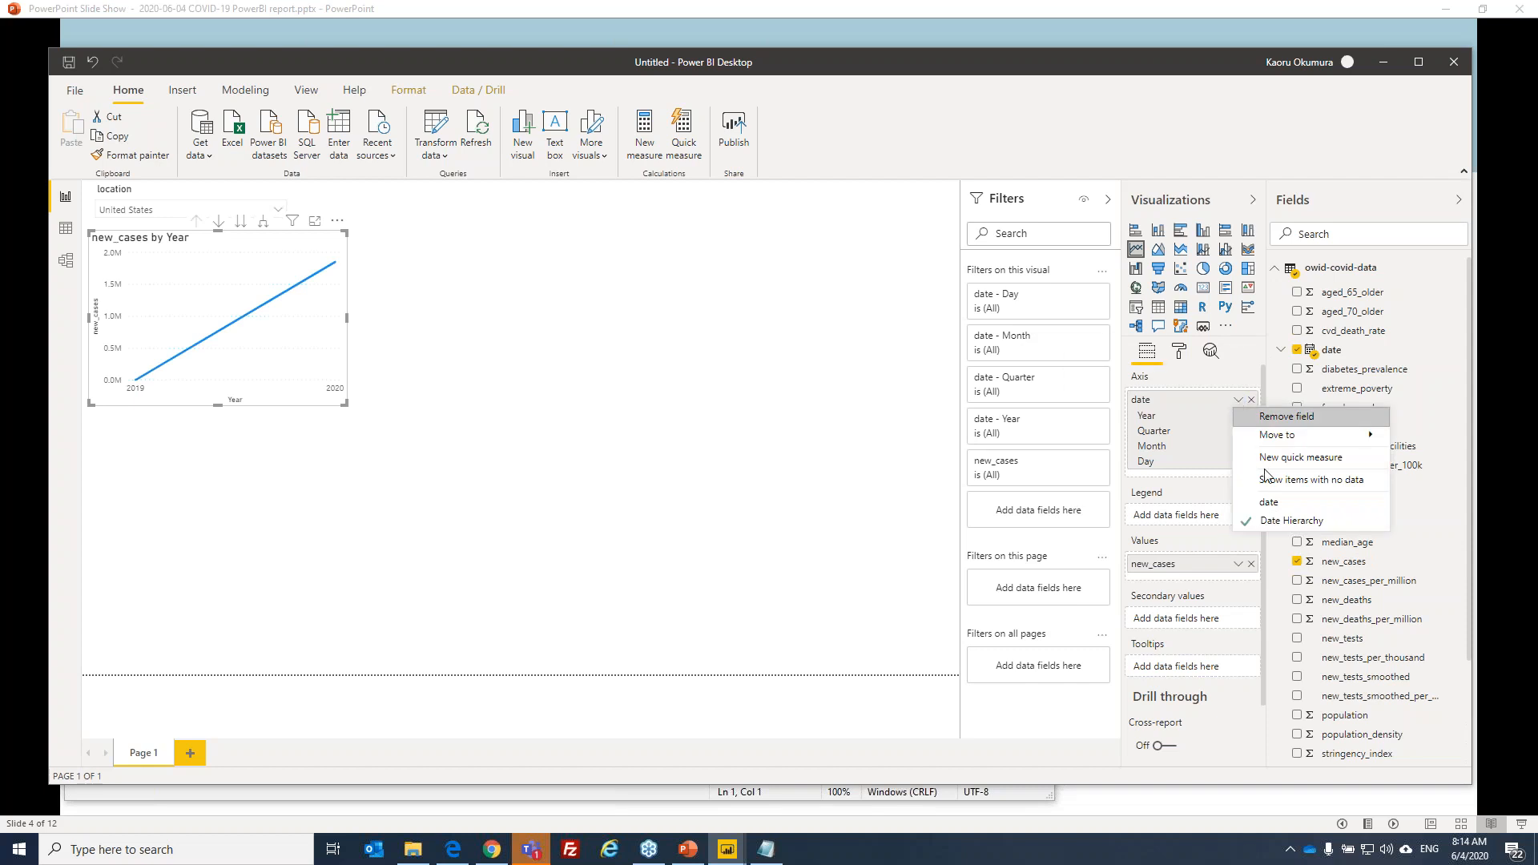
pyautogui.click(1278, 504)
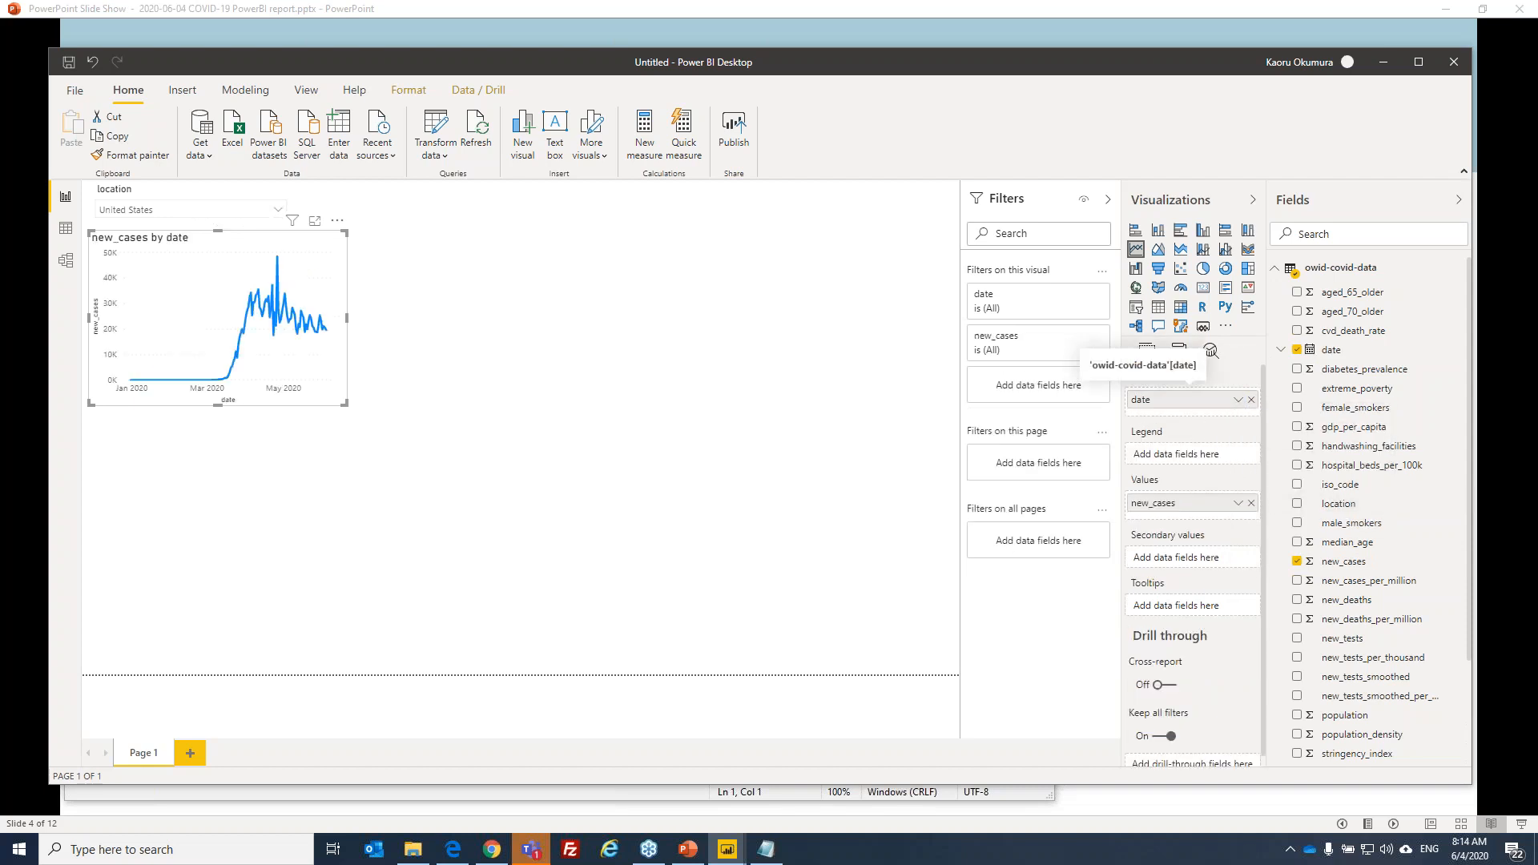
pyautogui.moveTo(343, 404)
pyautogui.mouseDown()
pyautogui.moveTo(384, 439)
pyautogui.moveTo(365, 377)
pyautogui.moveTo(367, 390)
pyautogui.mouseUp()
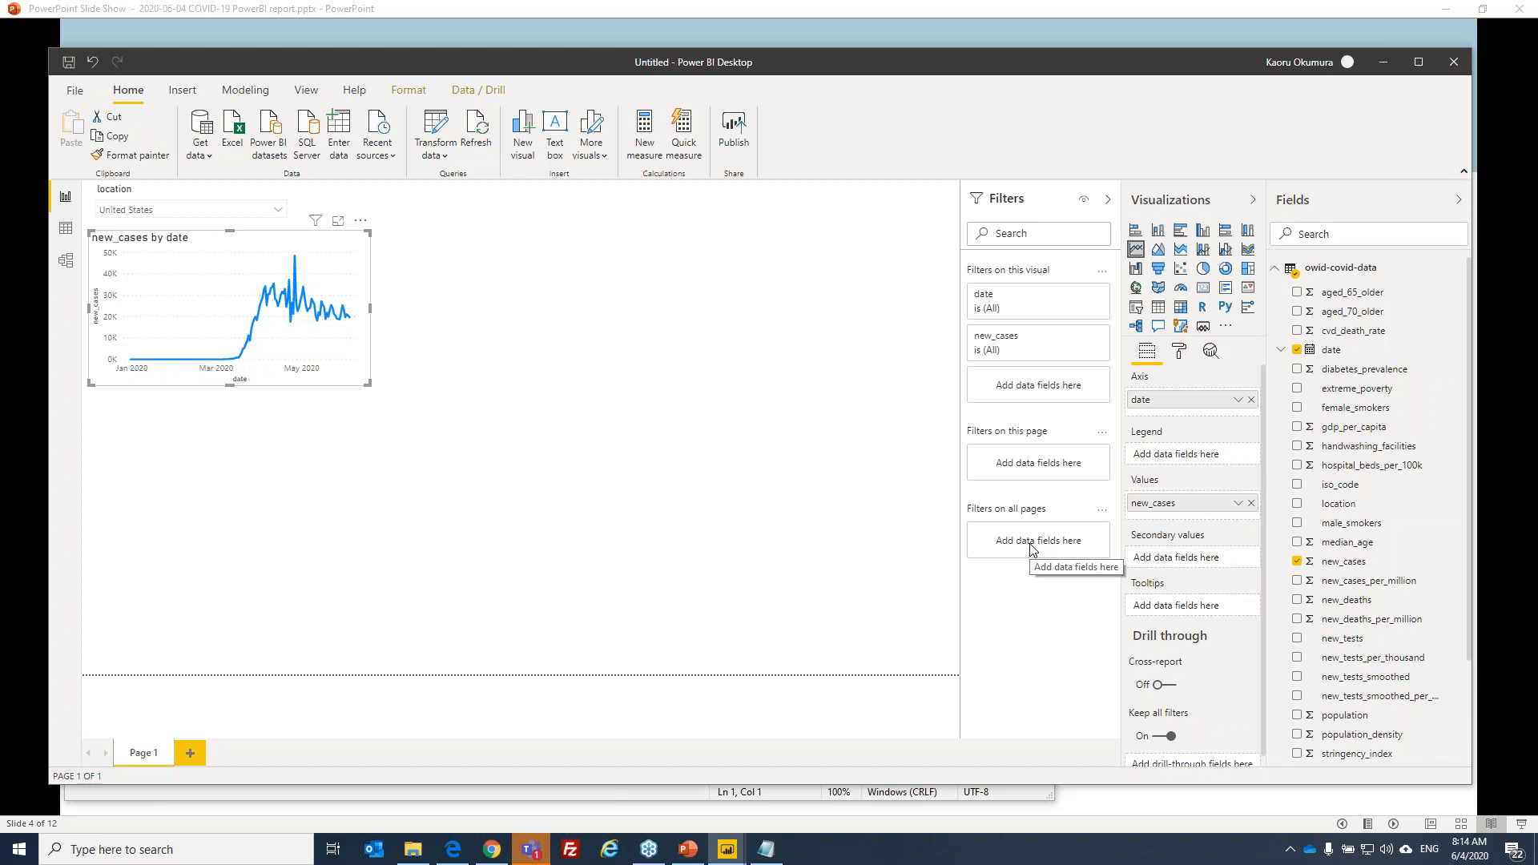
# Switch to webinar memo.txt in Notepad and copy the baseDate formula line.
pyautogui.click(765, 852)
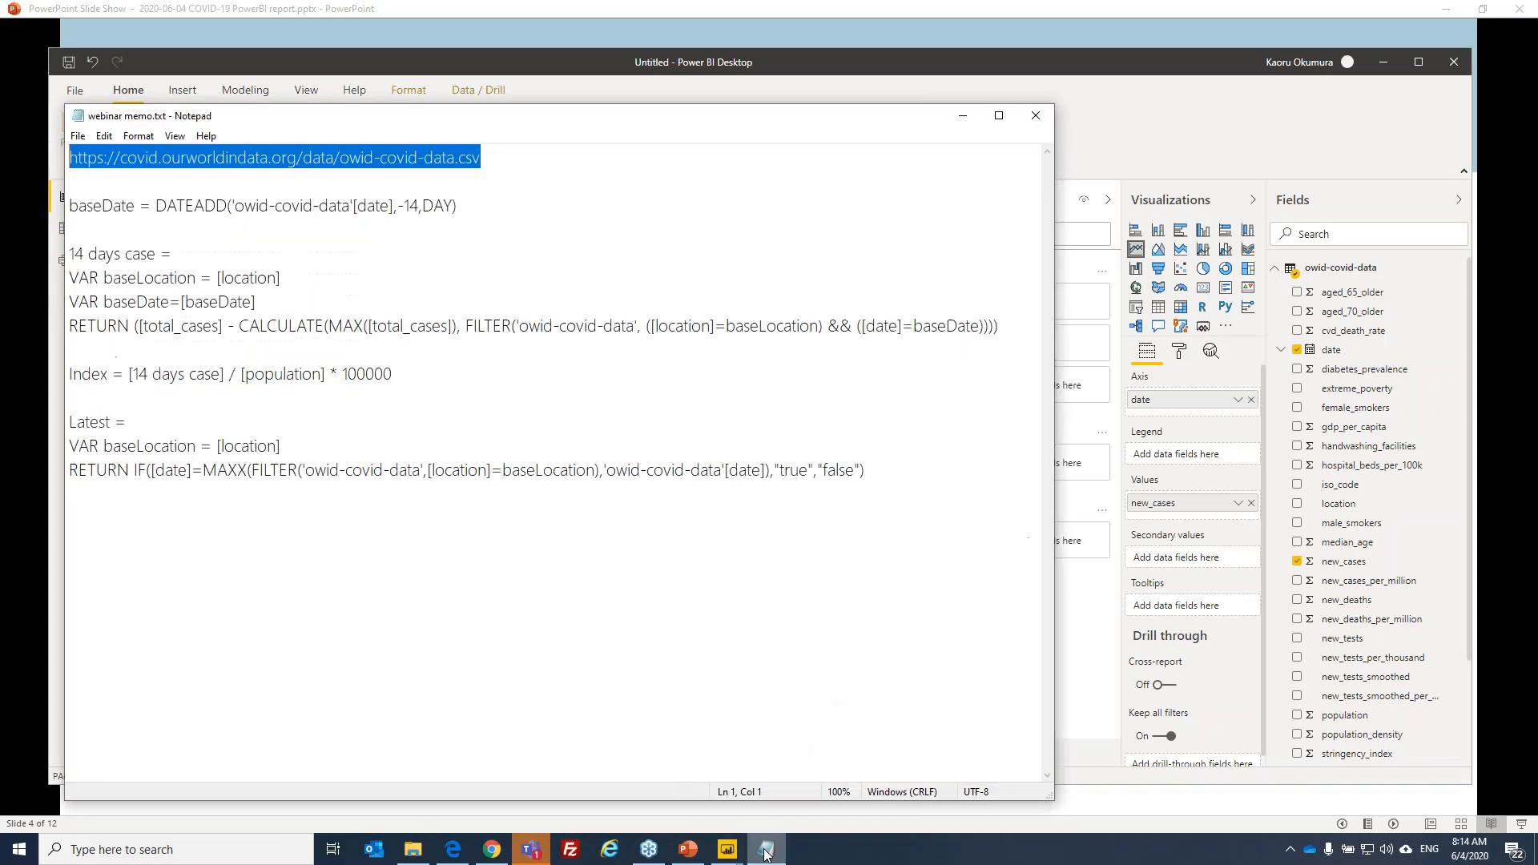
pyautogui.click(418, 207)
pyautogui.moveTo(467, 206); pyautogui.dragTo(67, 206)
pyautogui.hotkey('ctrl', 'c')
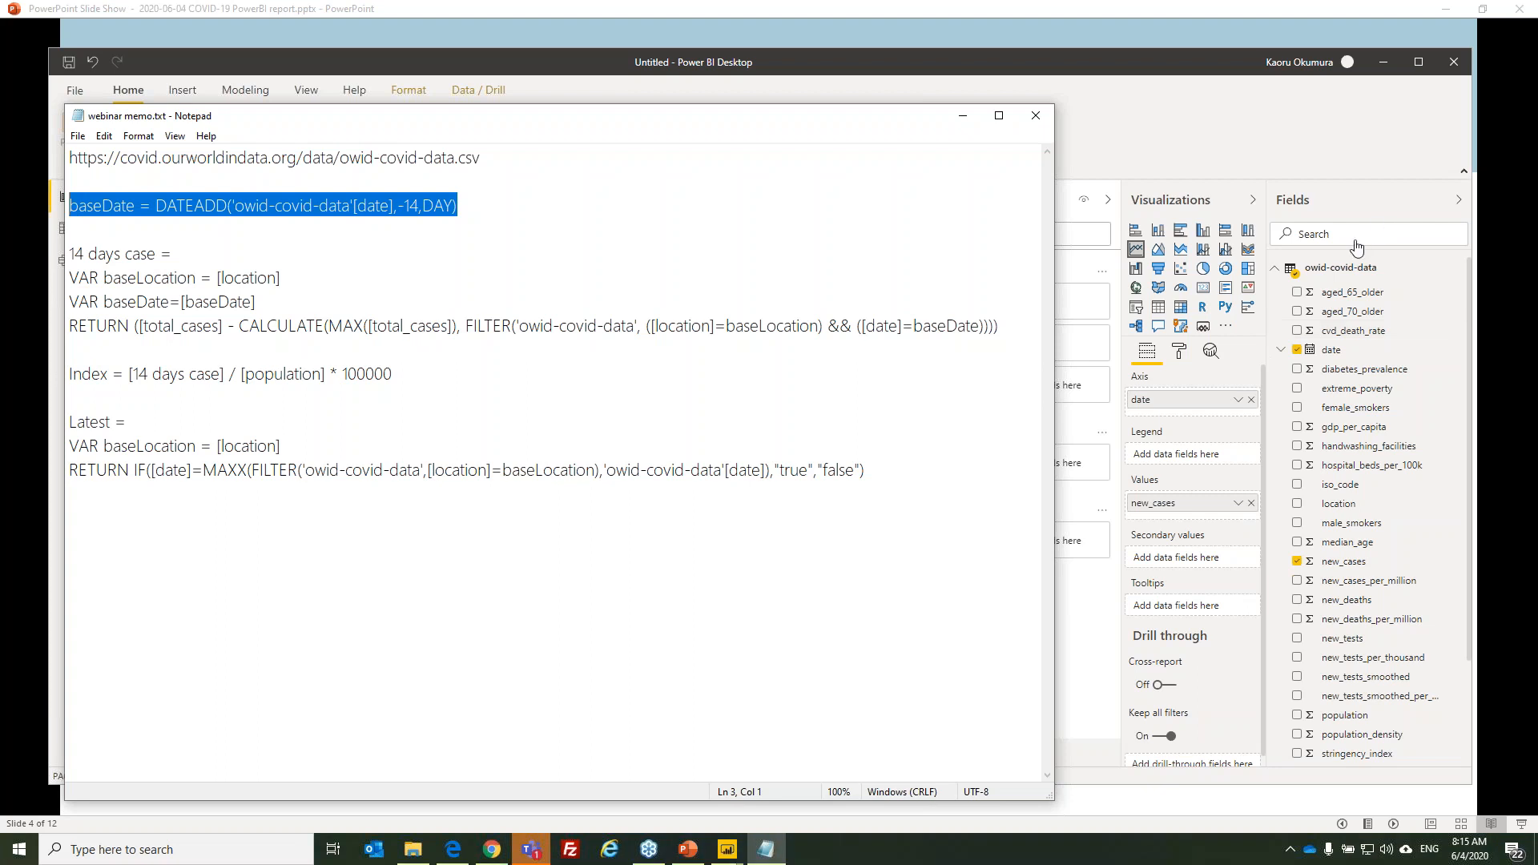
# In Power BI Desktop, add a calculated column to owid-covid-data with the formula baseDate = DATEADD('owid-covid-data'[date],-14,DAY).
pyautogui.click(1459, 277)
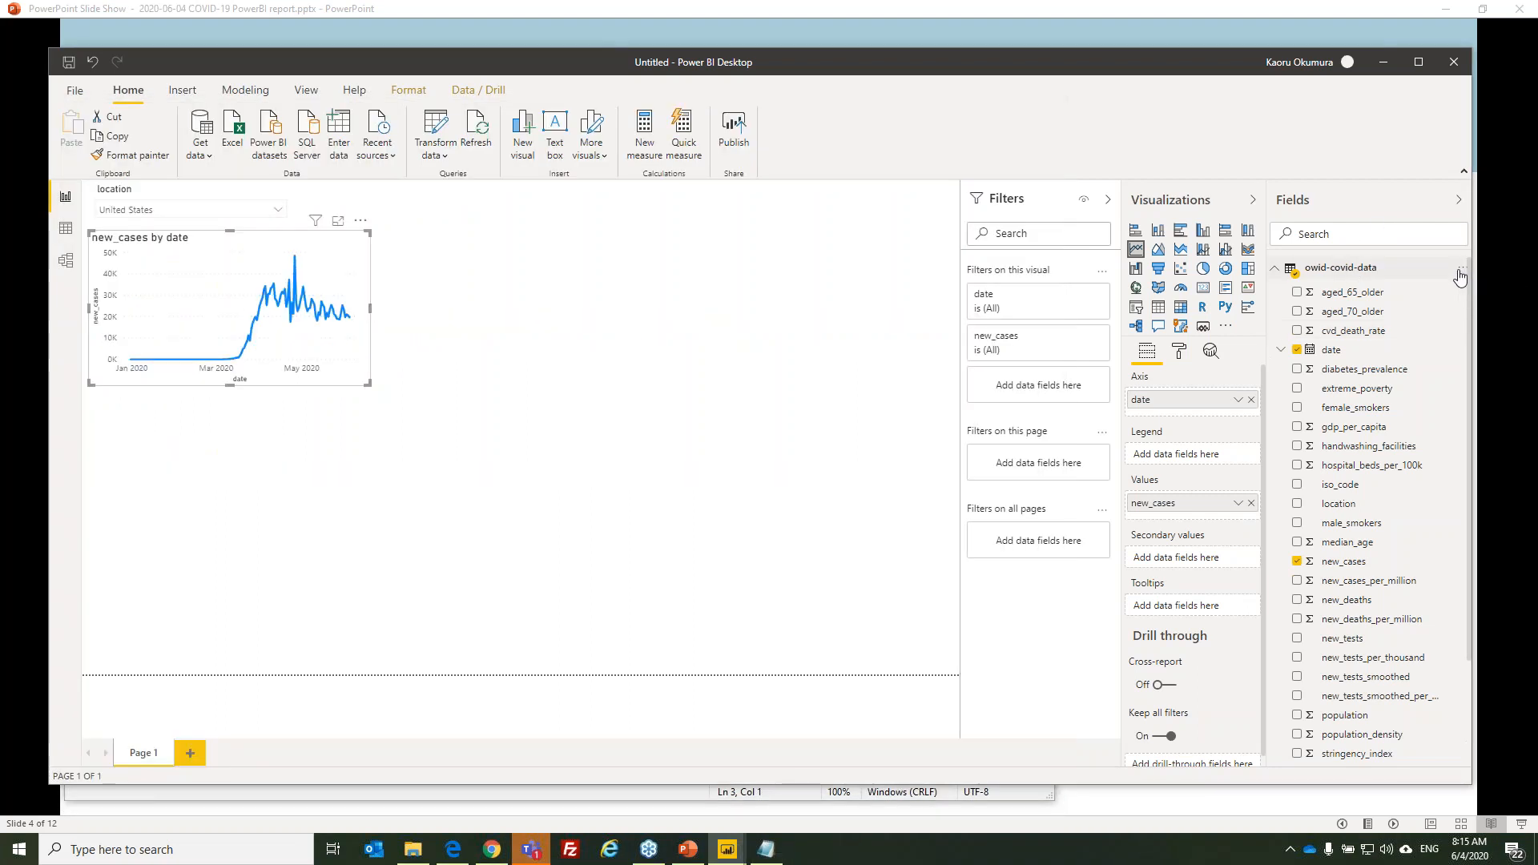
pyautogui.click(1460, 277)
pyautogui.click(1404, 303)
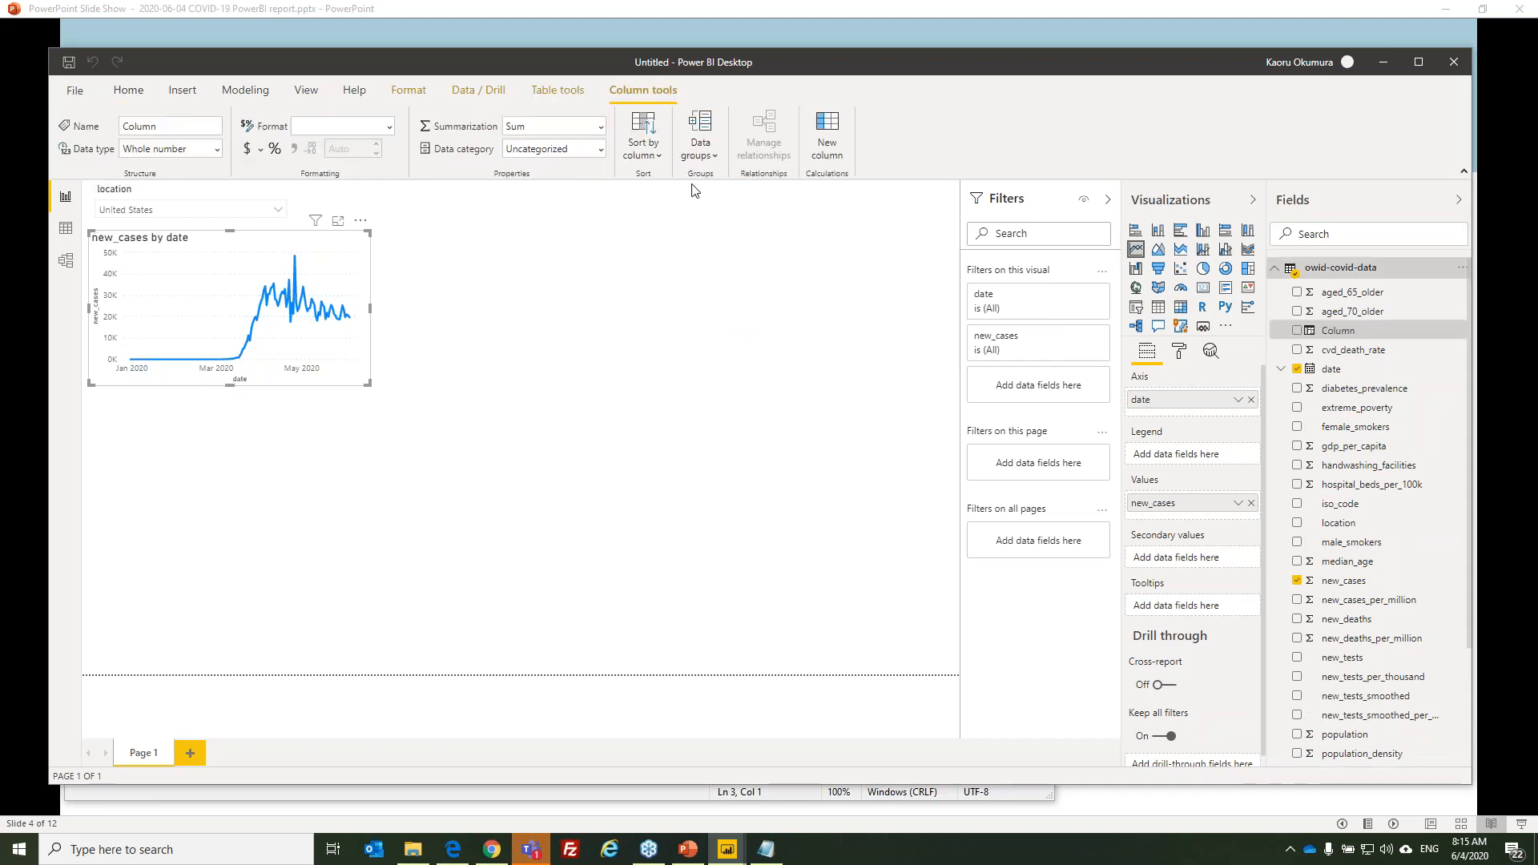
pyautogui.hotkey('ctrl', 'v')
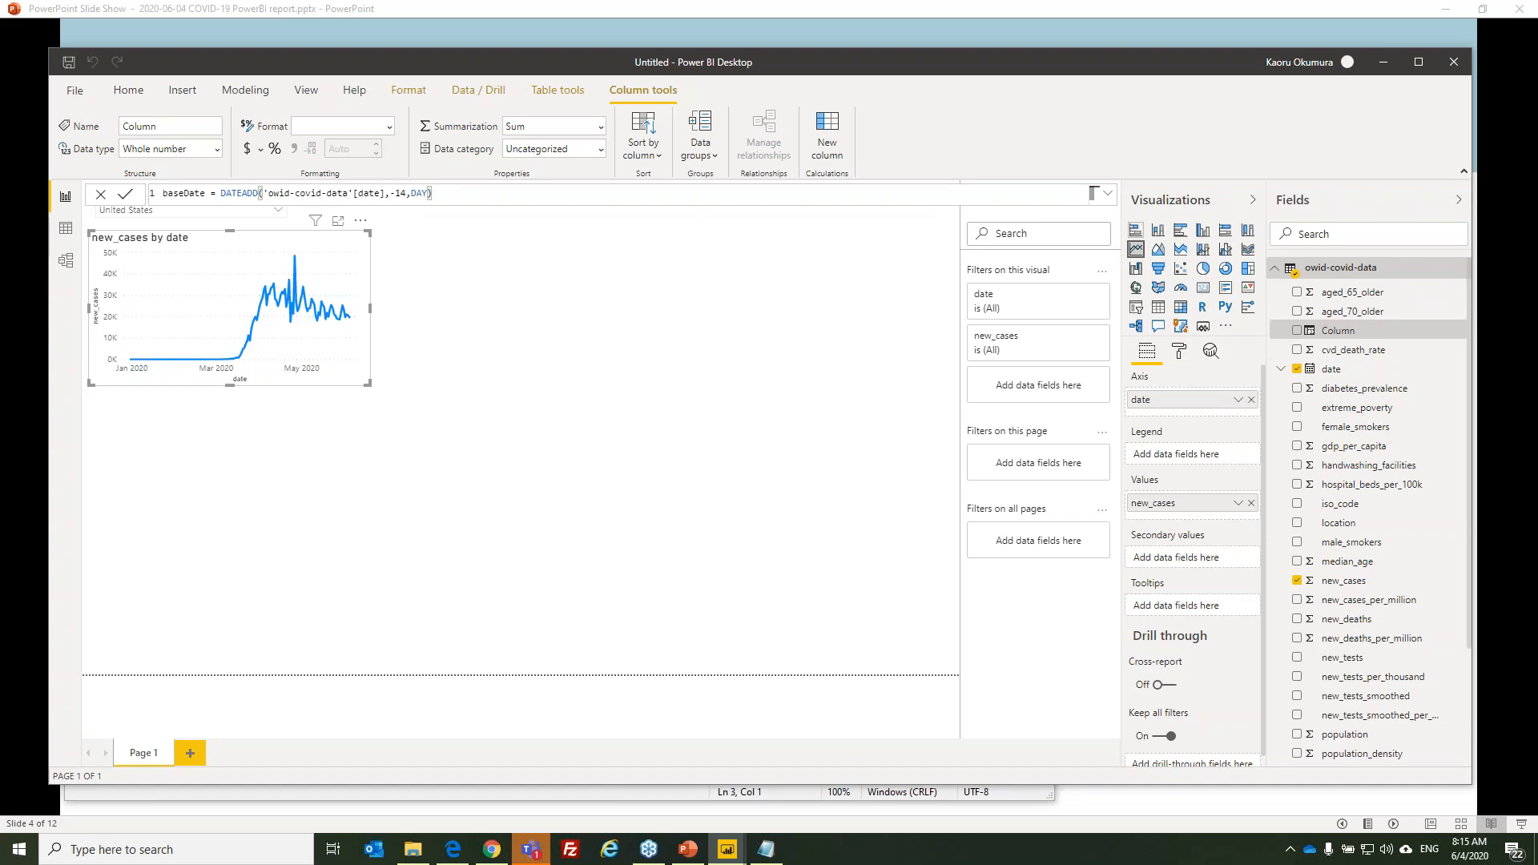
pyautogui.click(1108, 197)
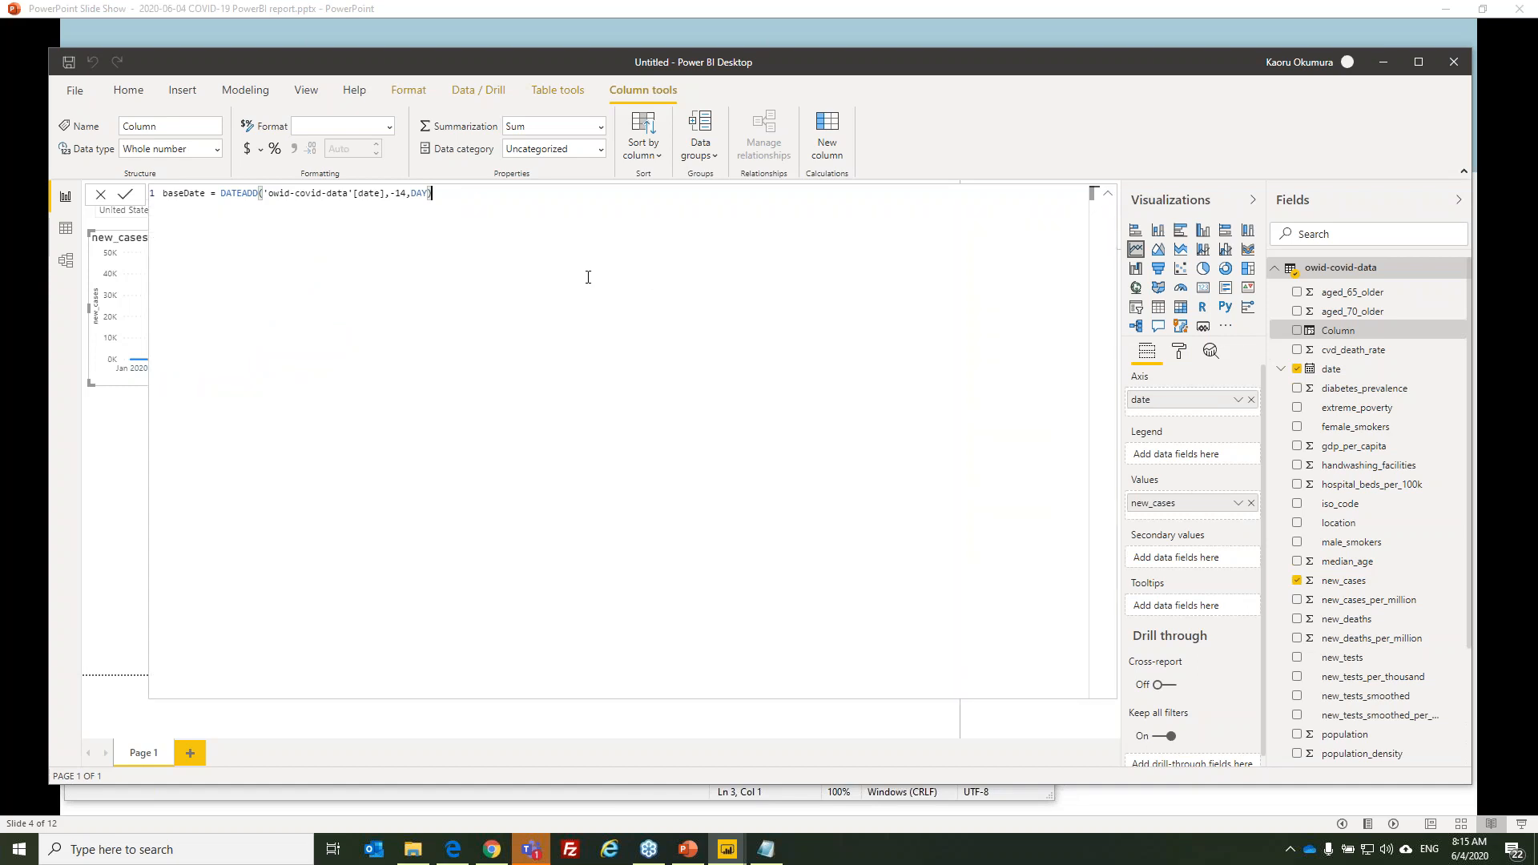
pyautogui.click(394, 194)
pyautogui.write('-')
pyautogui.press('Return')
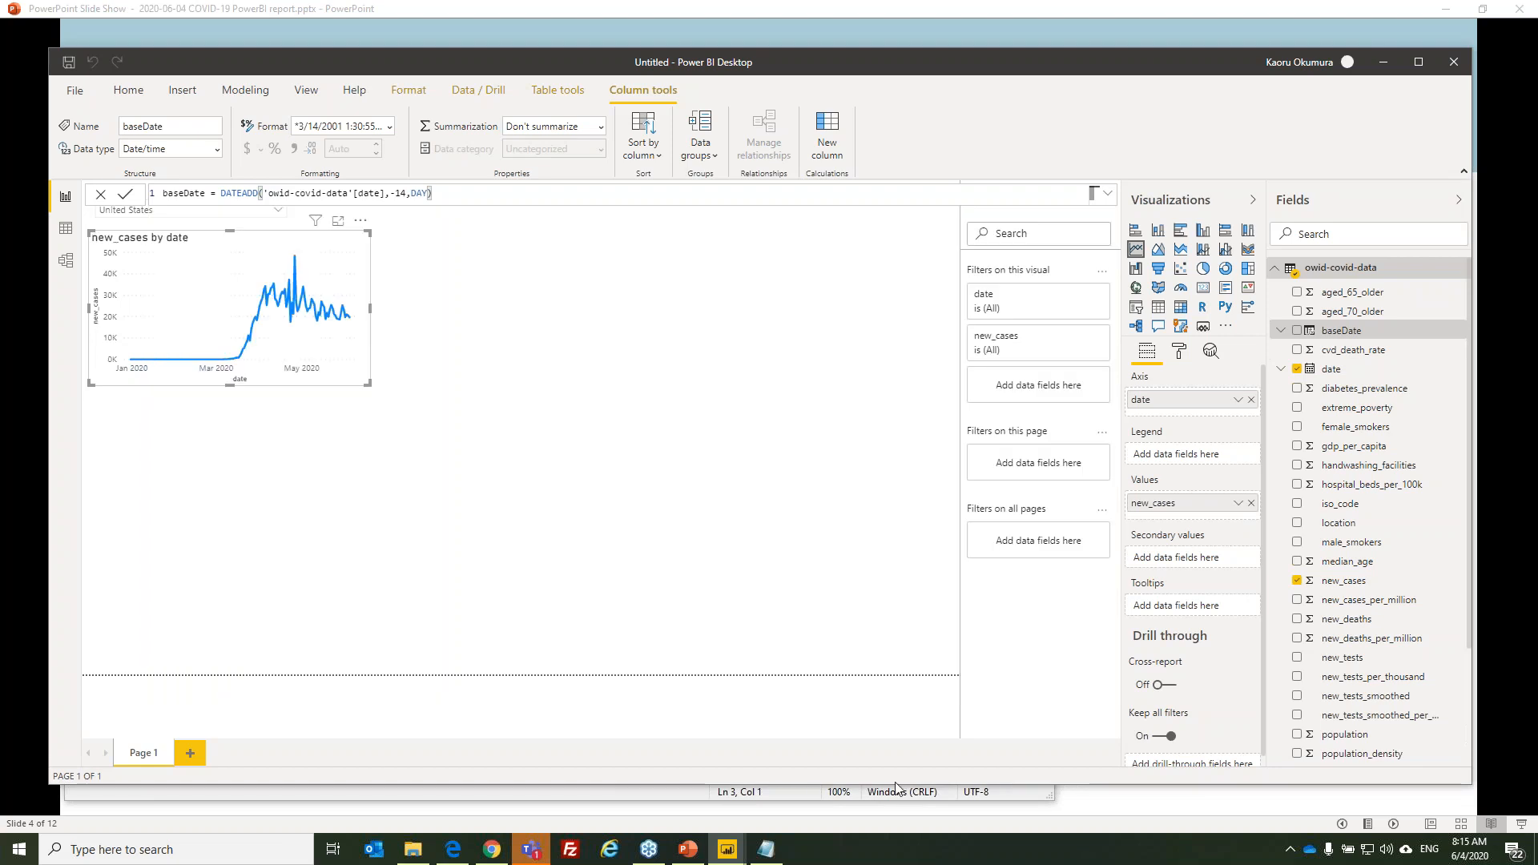
# Switch back to webinar memo.txt in Notepad and copy the four-line 14 days case formula.
pyautogui.click(767, 851)
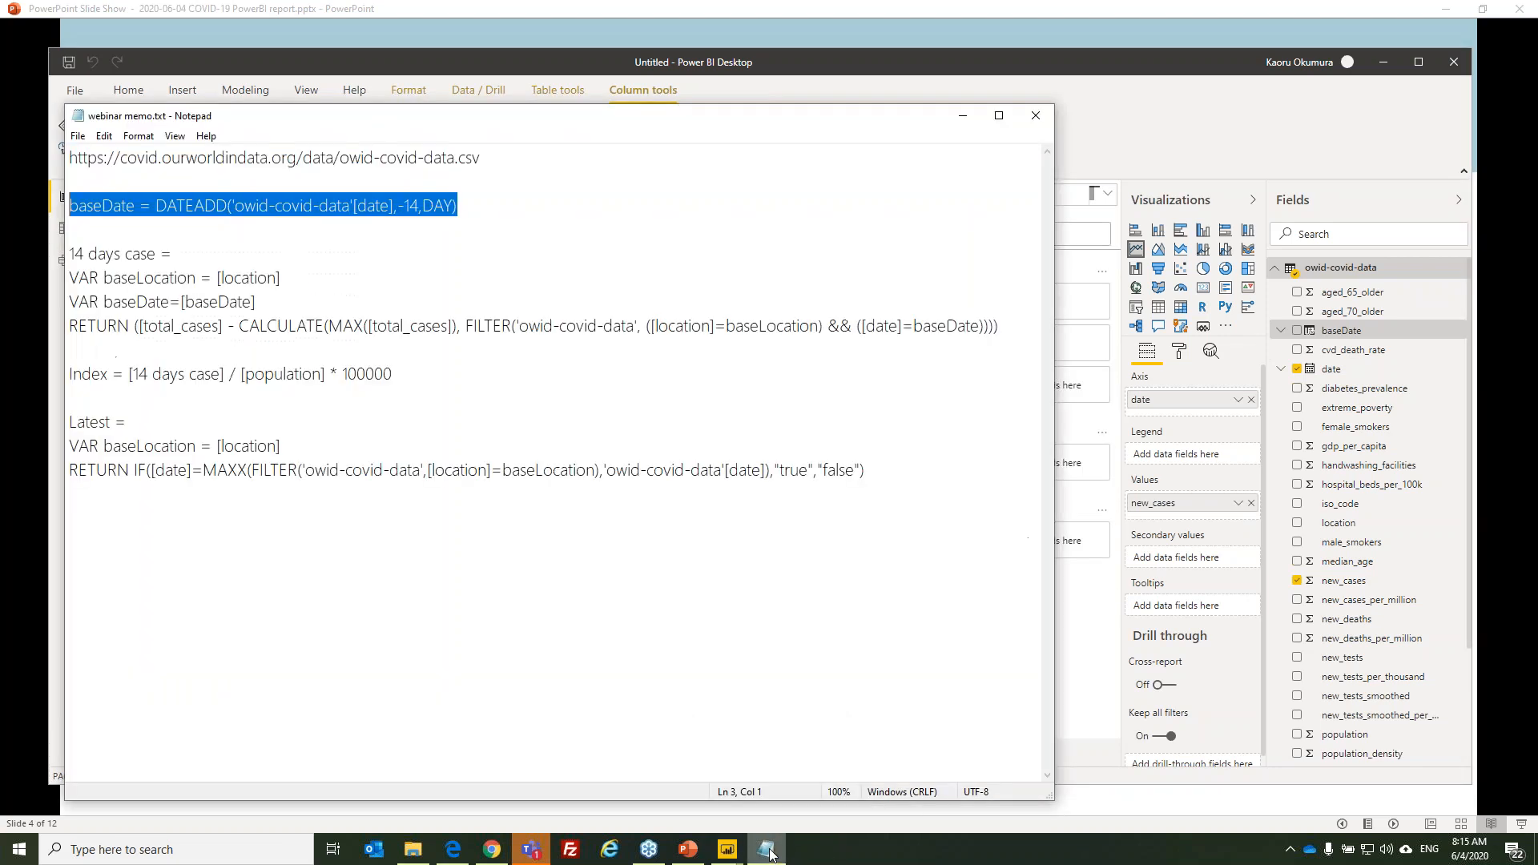
pyautogui.moveTo(1015, 327); pyautogui.dragTo(65, 258)
pyautogui.hotkey('ctrl', 'c')
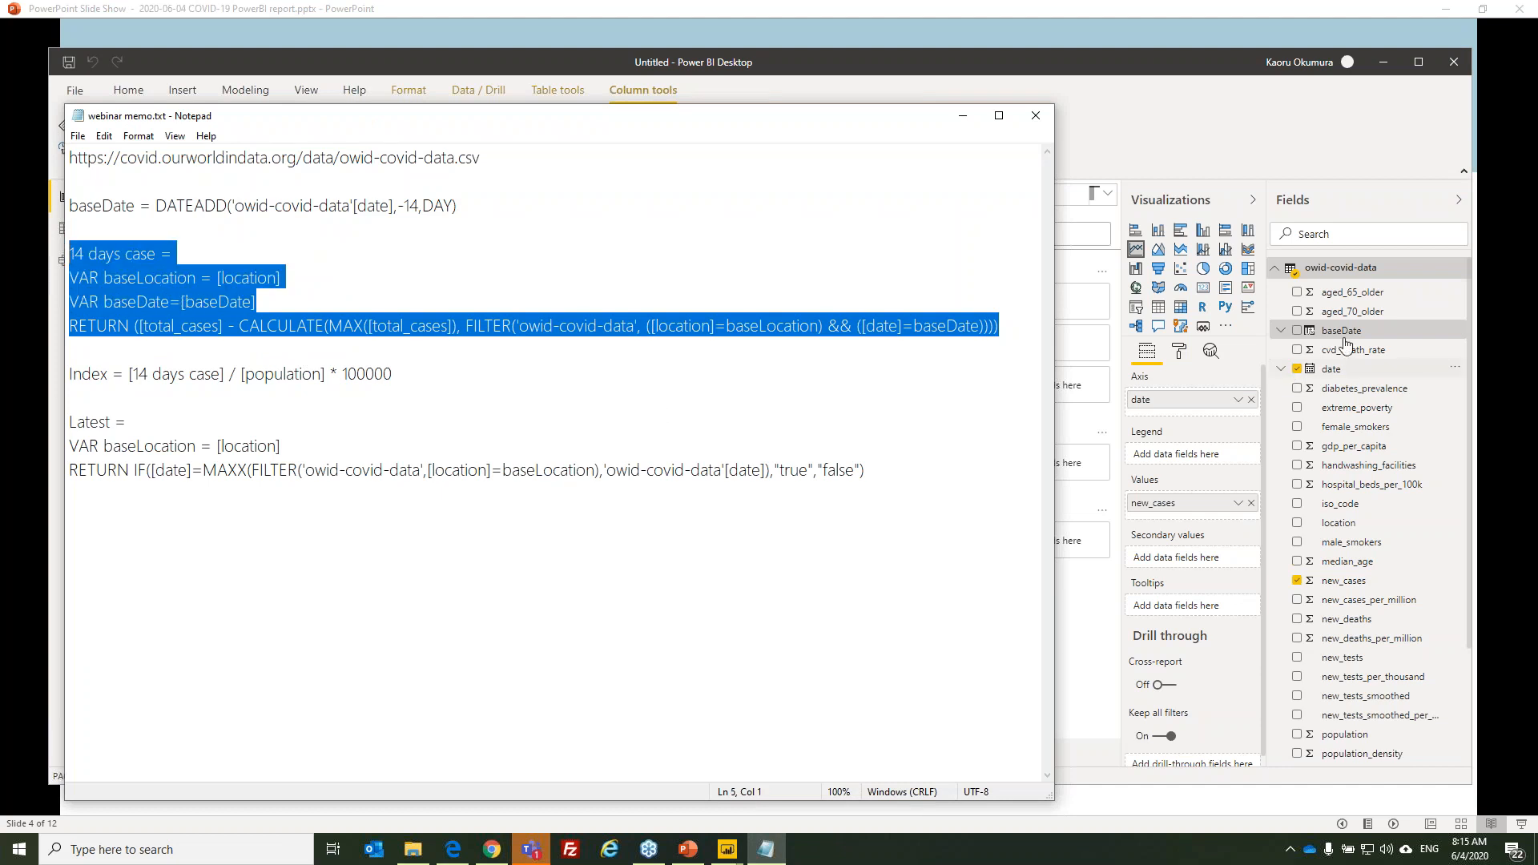
# In Power BI Desktop, add a calculated column to owid-covid-data from the copied 14 days case formula, and collapse the formula editor.
pyautogui.click(1461, 275)
pyautogui.click(1462, 276)
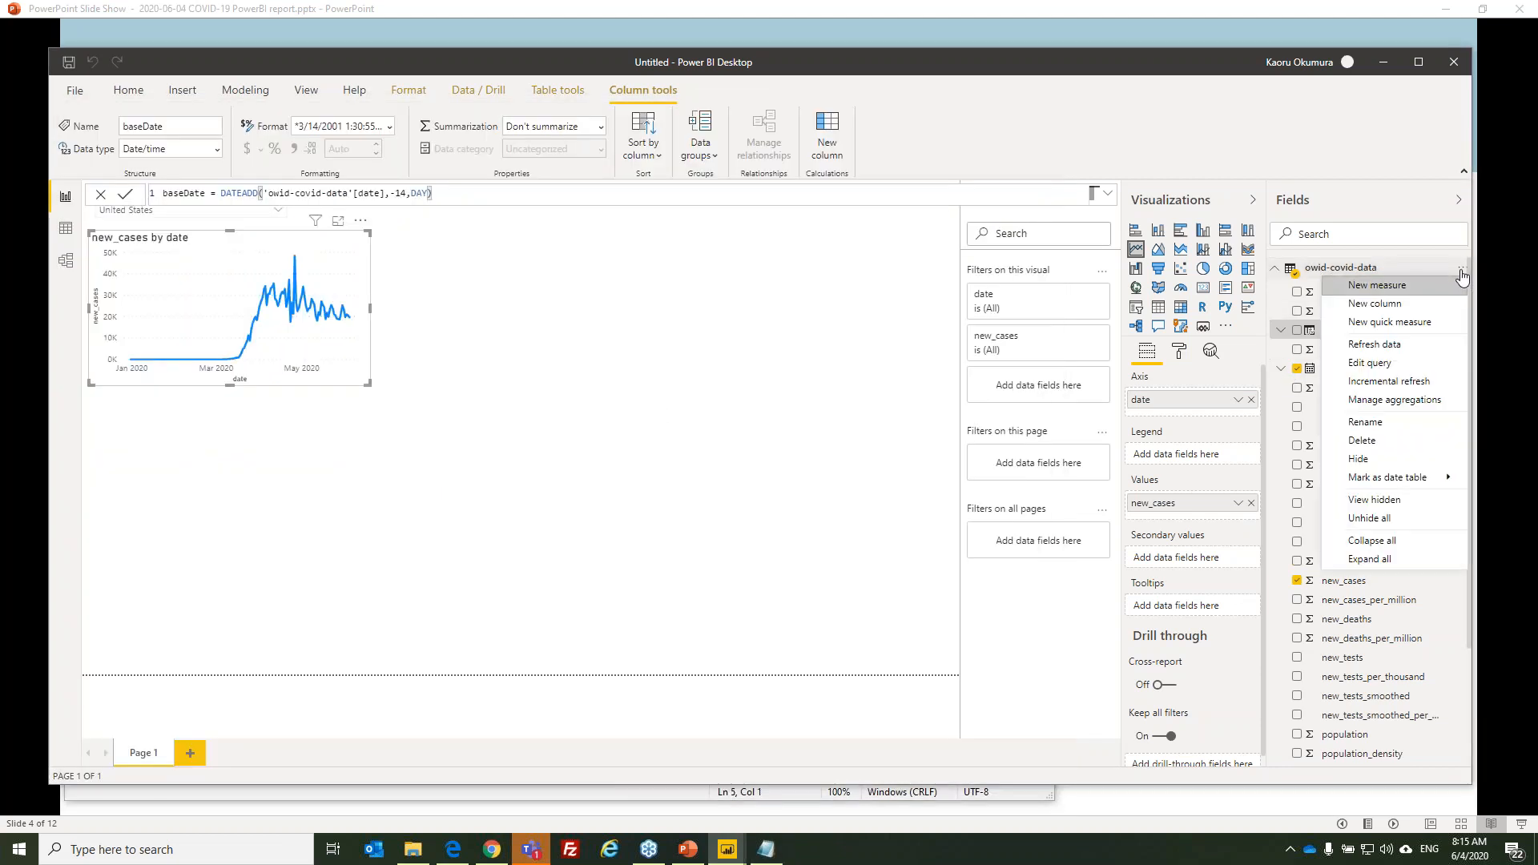
pyautogui.click(1403, 304)
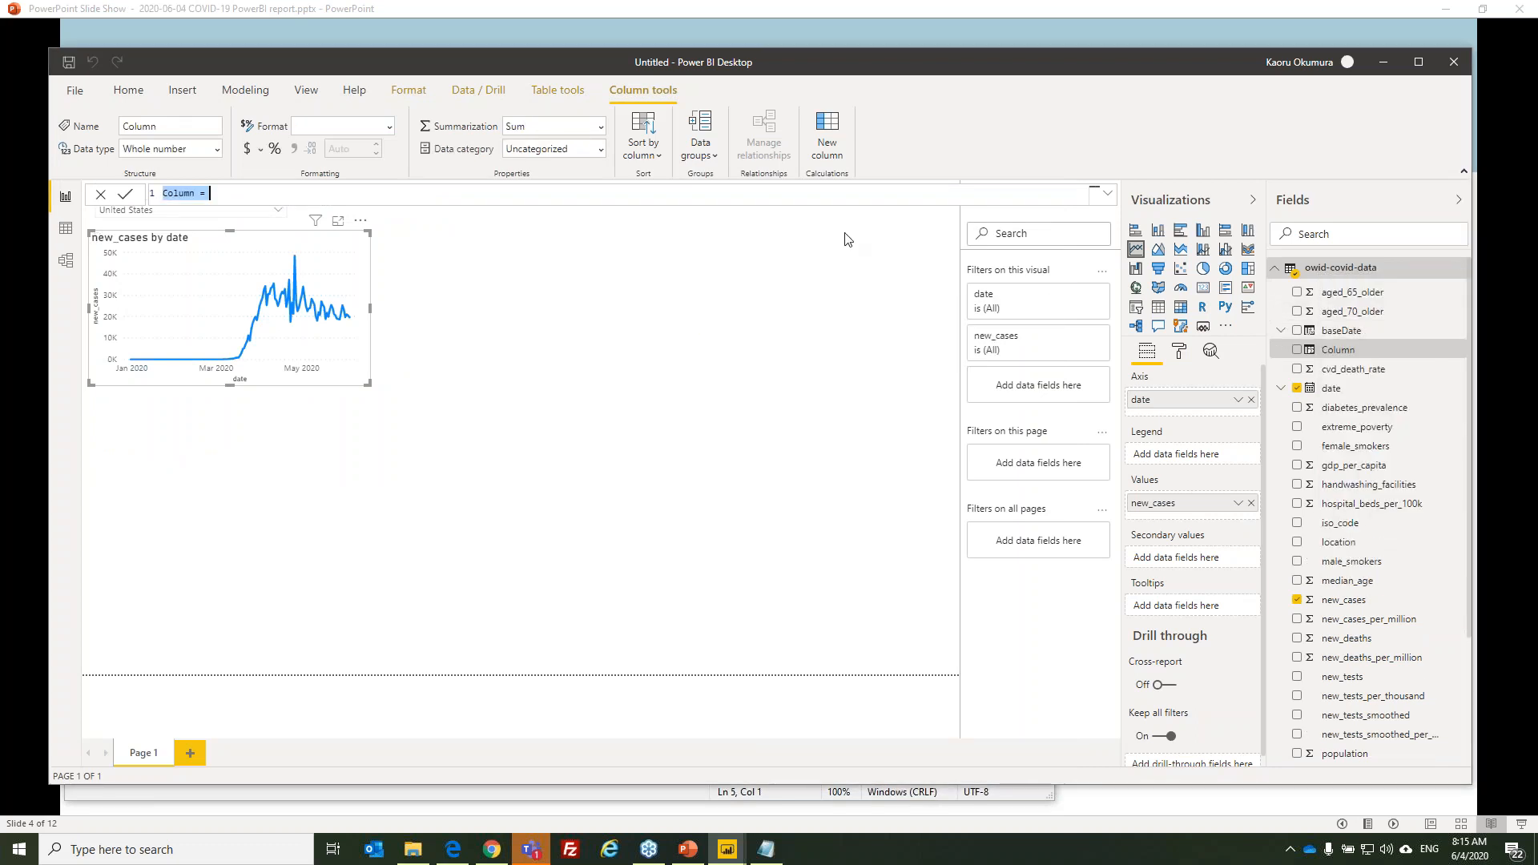
pyautogui.hotkey('ctrl', 'v')
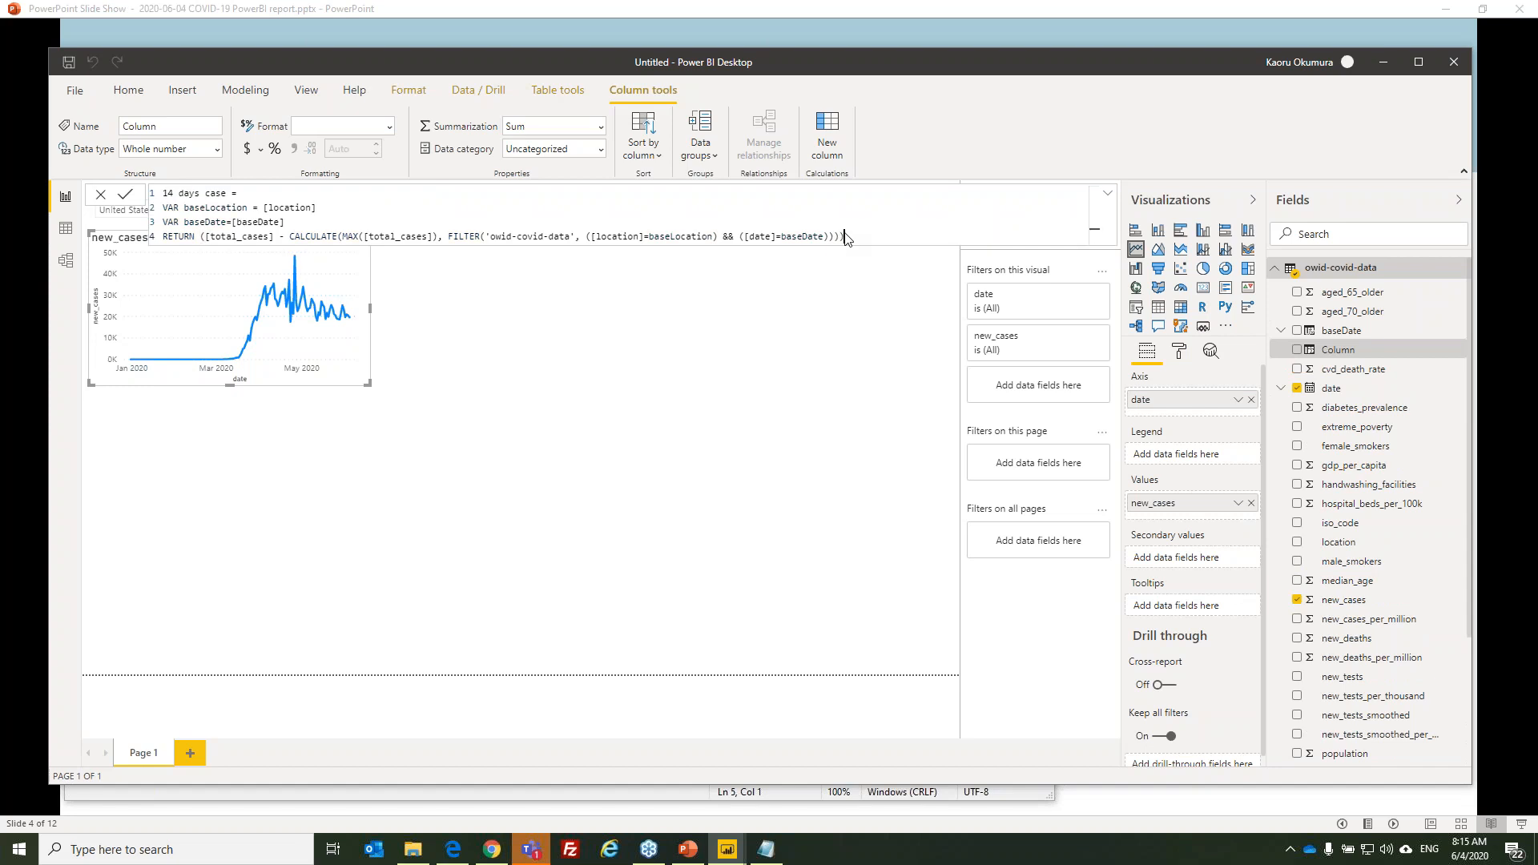
pyautogui.click(1108, 198)
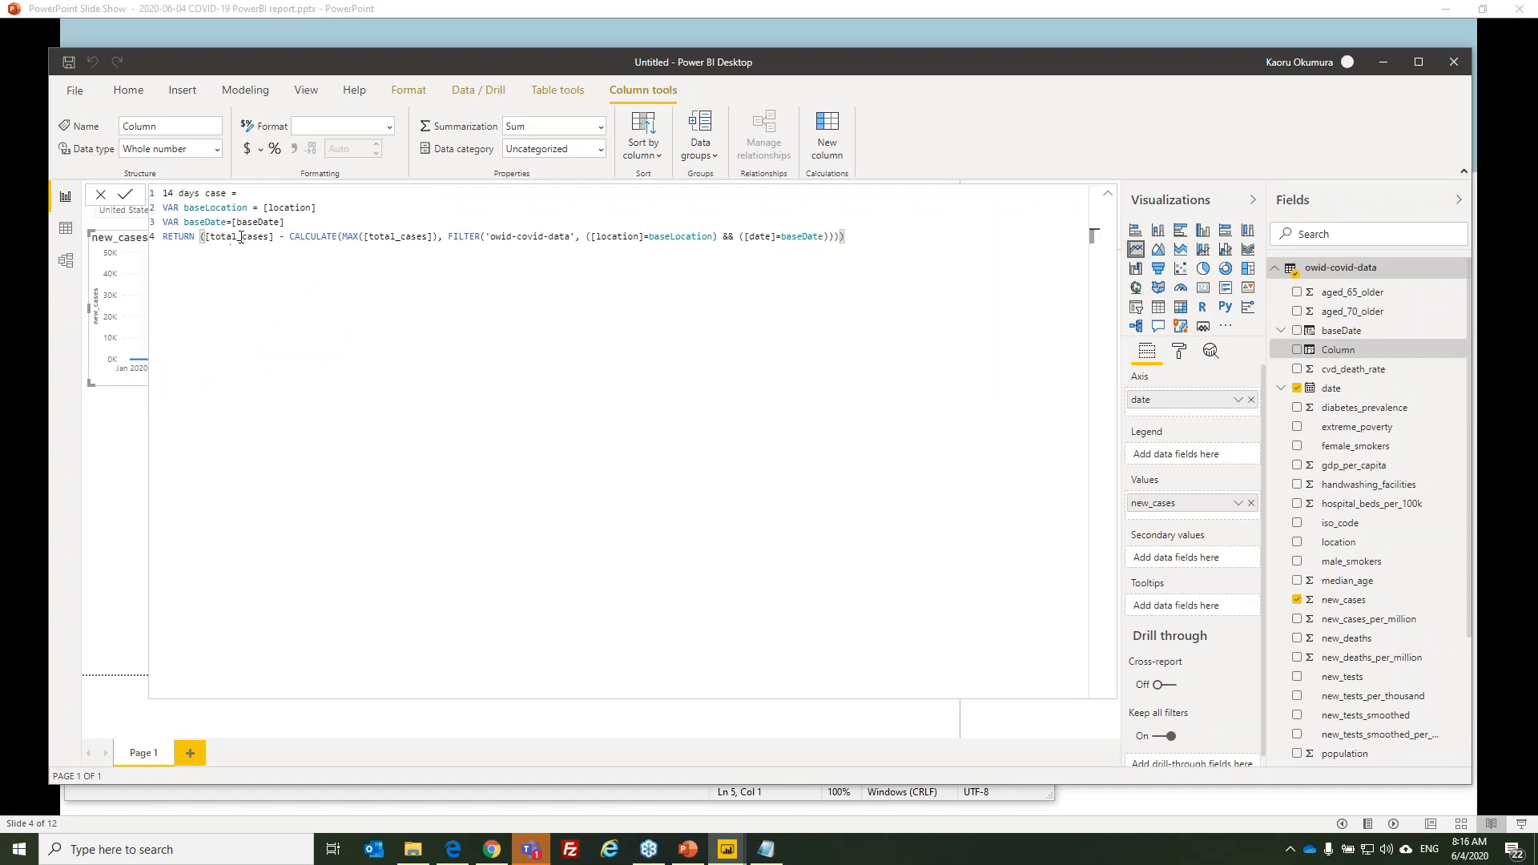
pyautogui.click(238, 237)
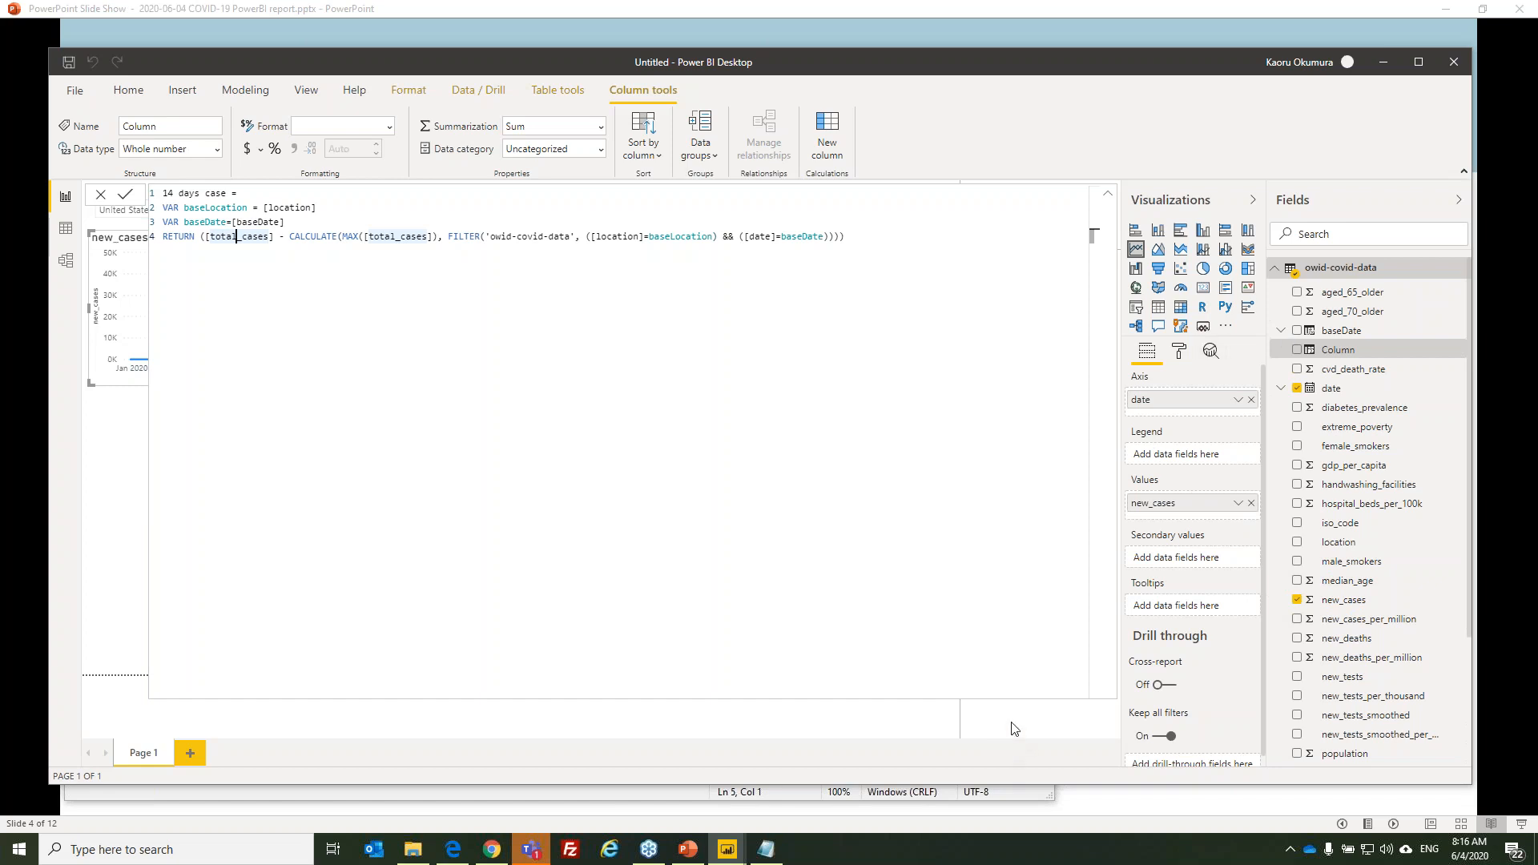
pyautogui.press('Return')
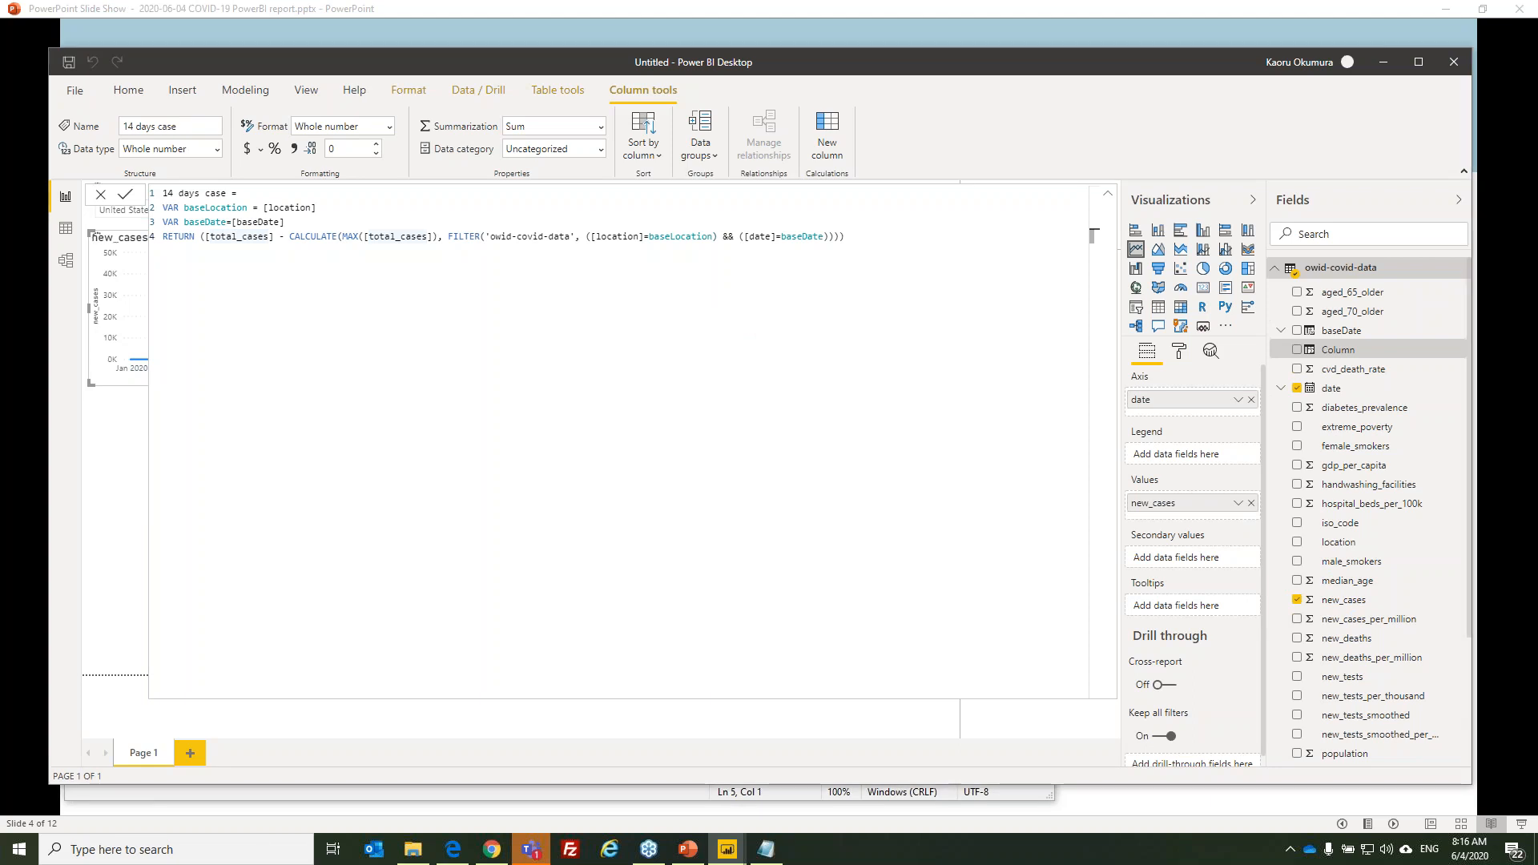
pyautogui.click(474, 568)
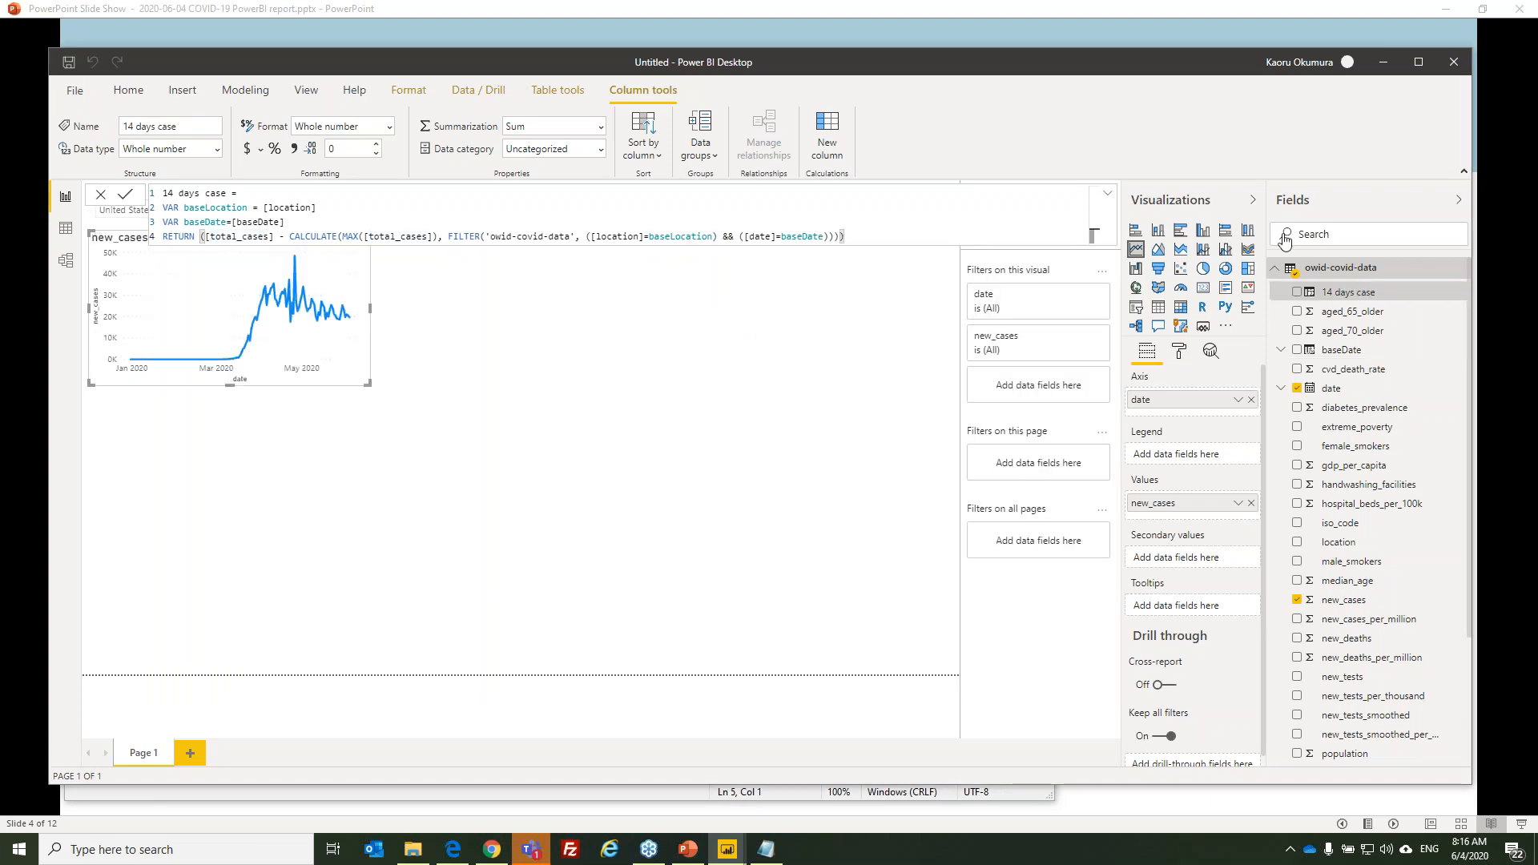
# Add a table visual below the new_cases chart containing the location, date and 14 days case fields.
pyautogui.click(1162, 313)
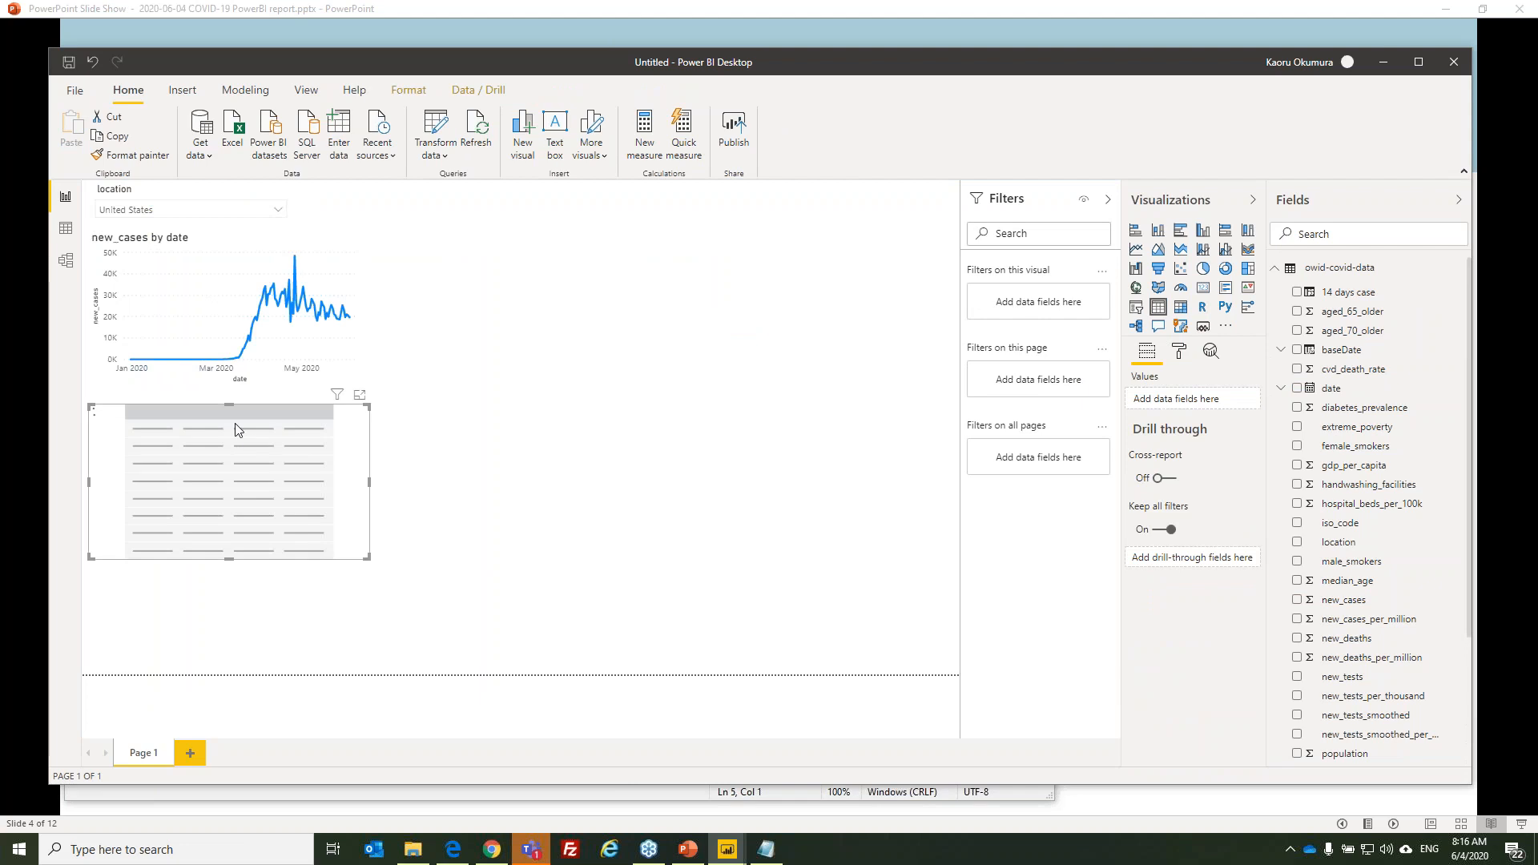
pyautogui.moveTo(258, 408); pyautogui.dragTo(266, 487)
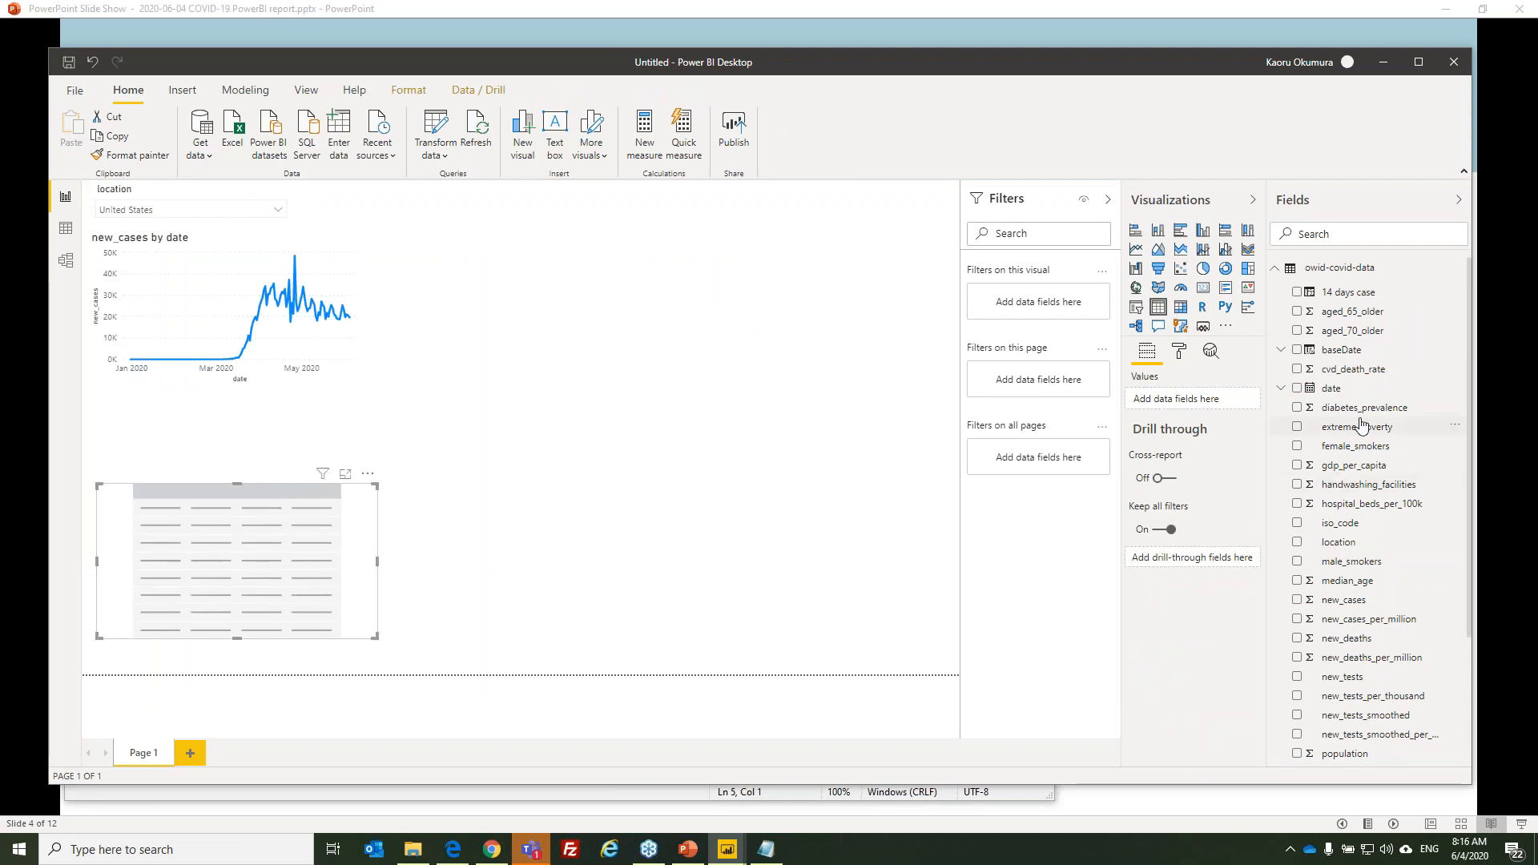
pyautogui.click(1298, 544)
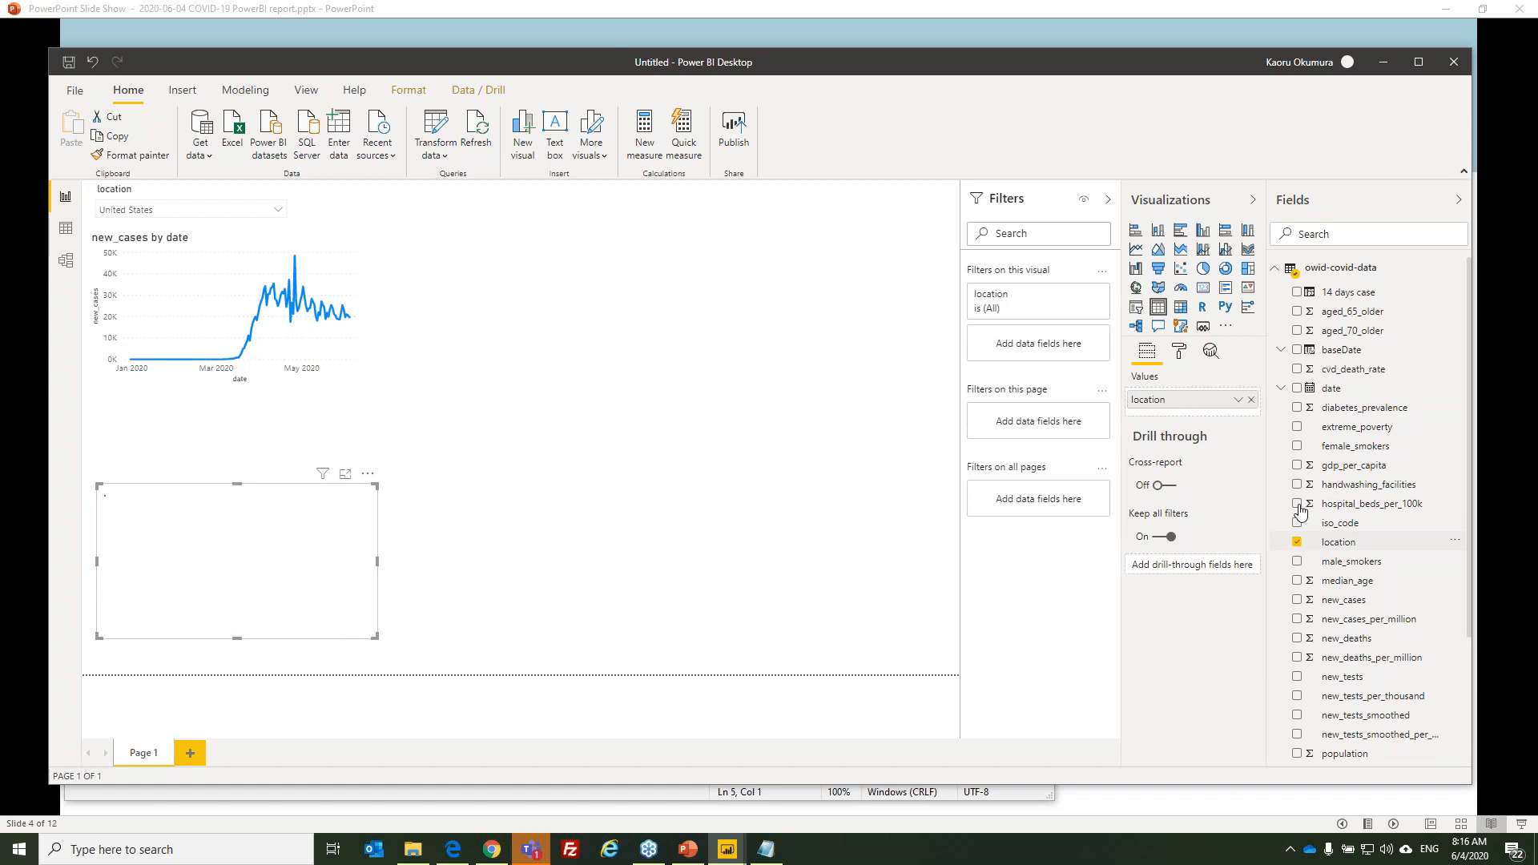
pyautogui.click(1297, 389)
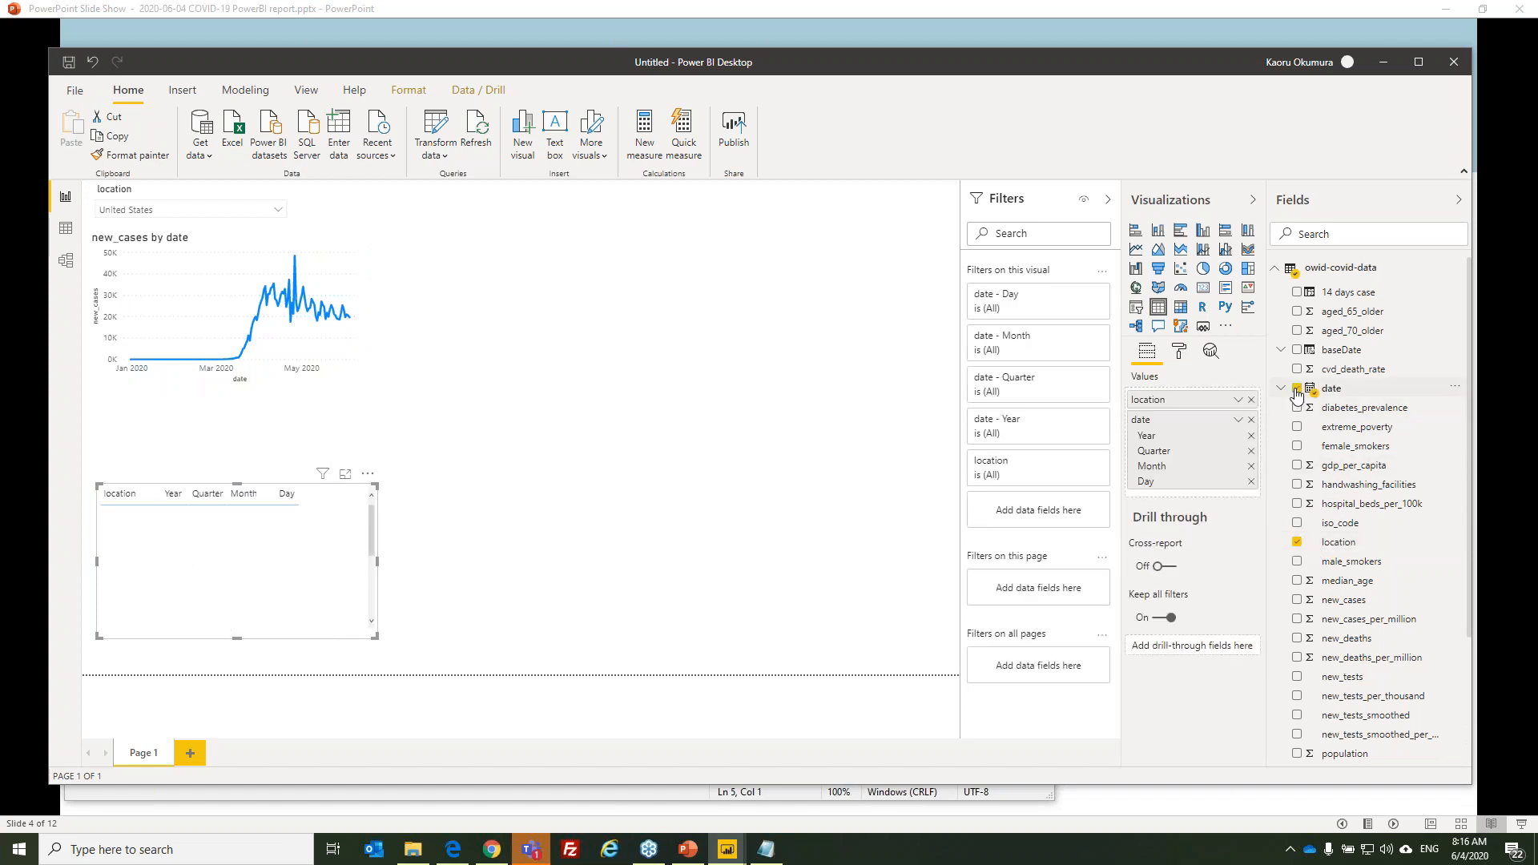
pyautogui.click(1297, 293)
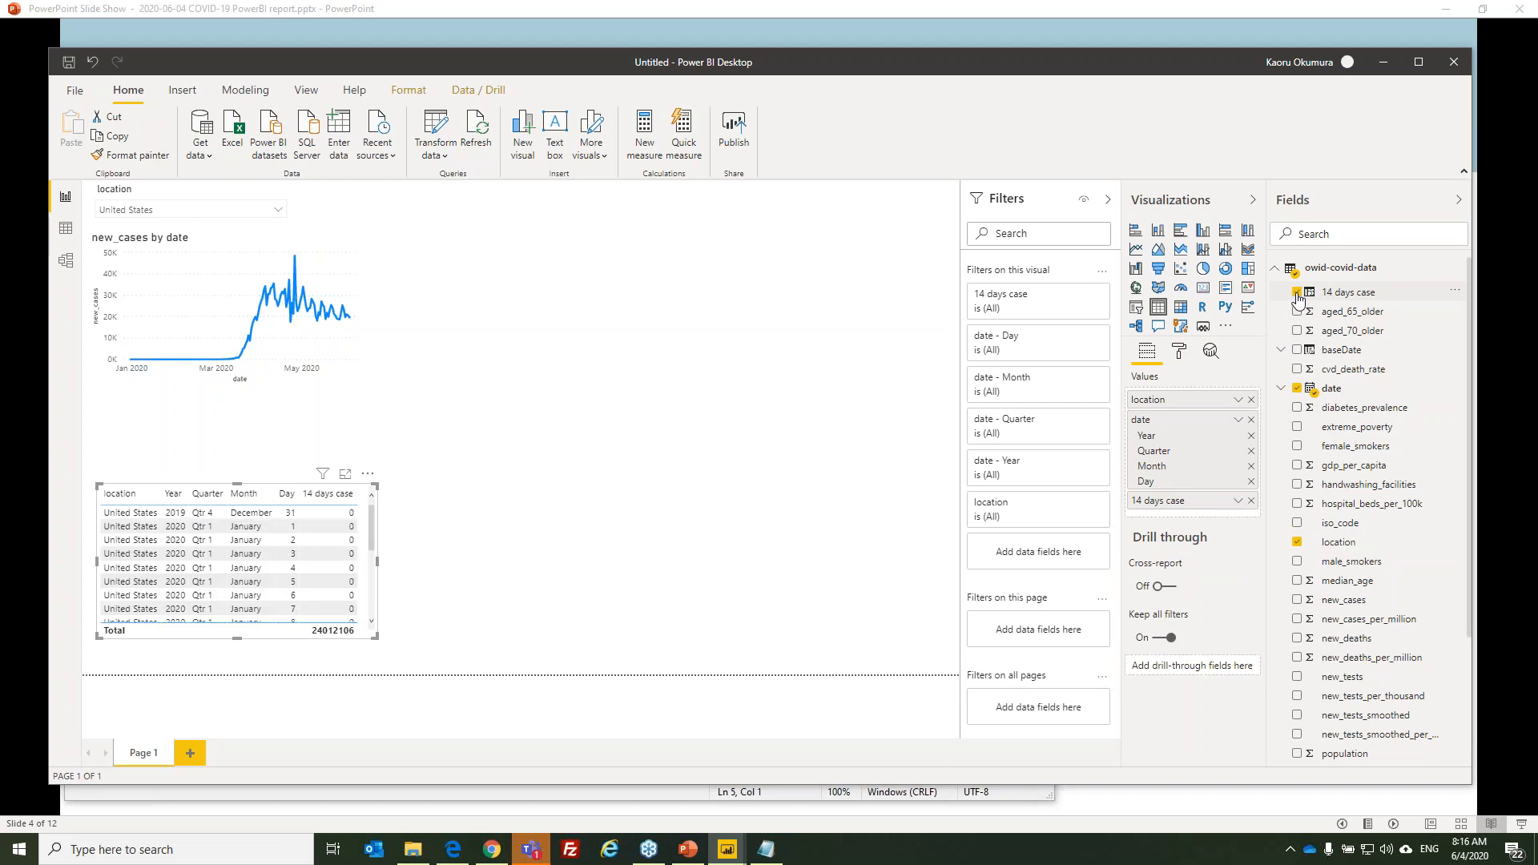
# Show plain dates instead of the date hierarchy in the widened table and sort it by date, newest first.
pyautogui.click(1239, 422)
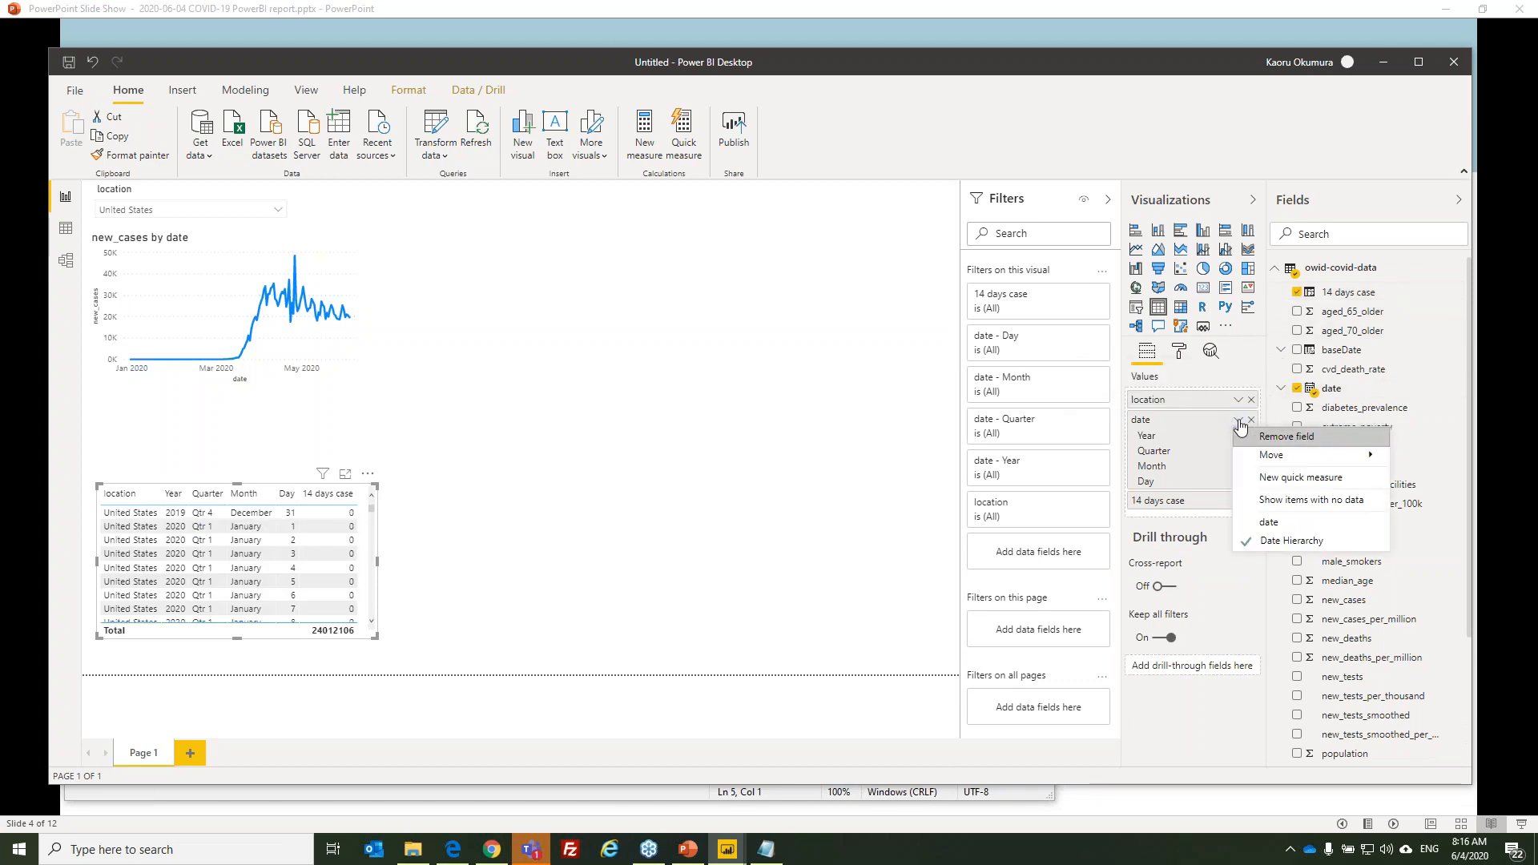
pyautogui.click(1282, 522)
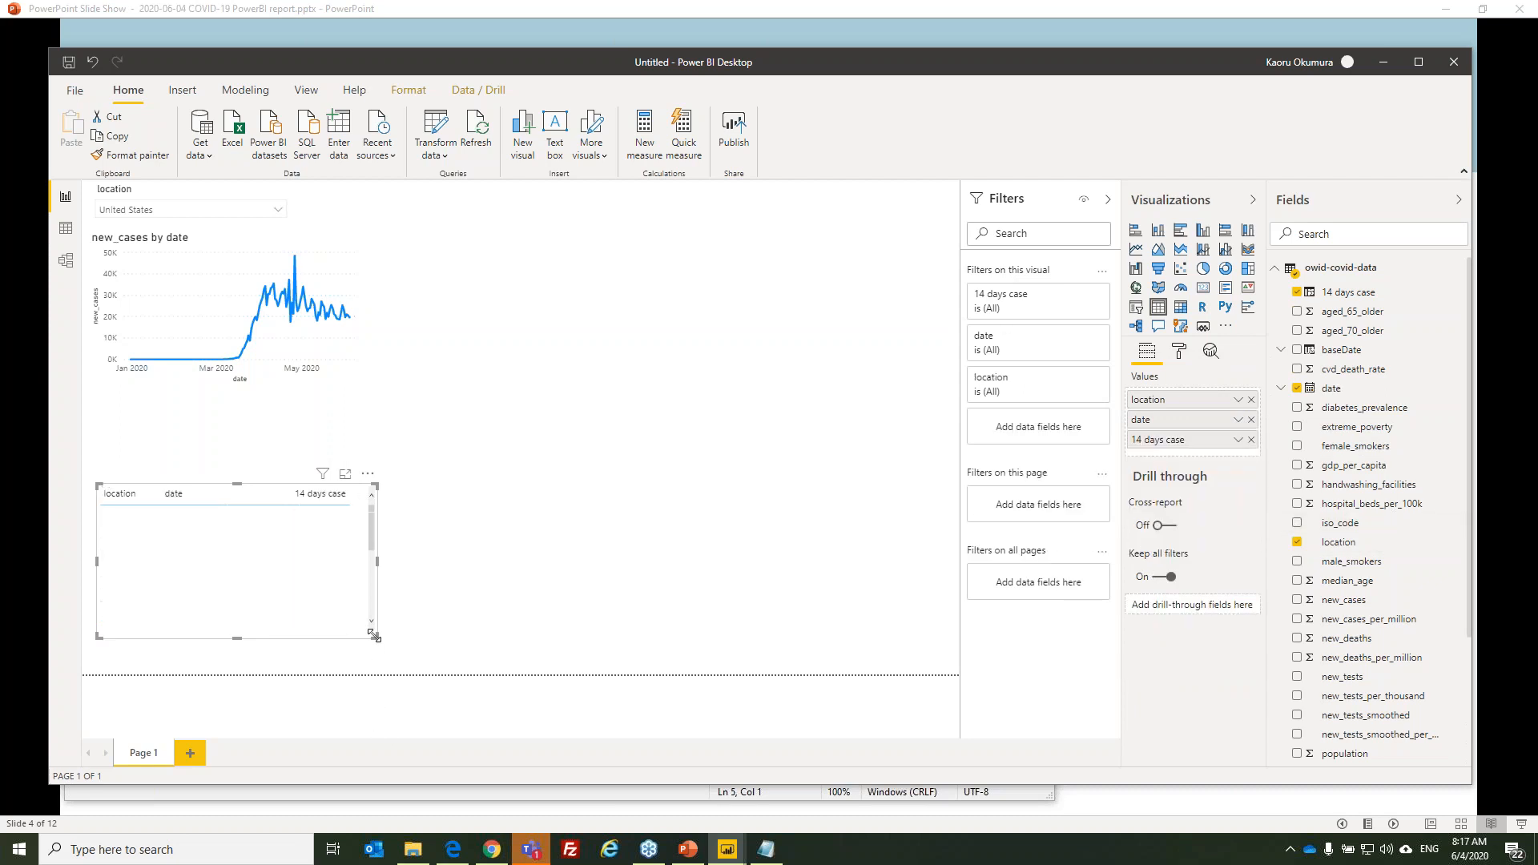
pyautogui.moveTo(450, 653); pyautogui.dragTo(505, 648)
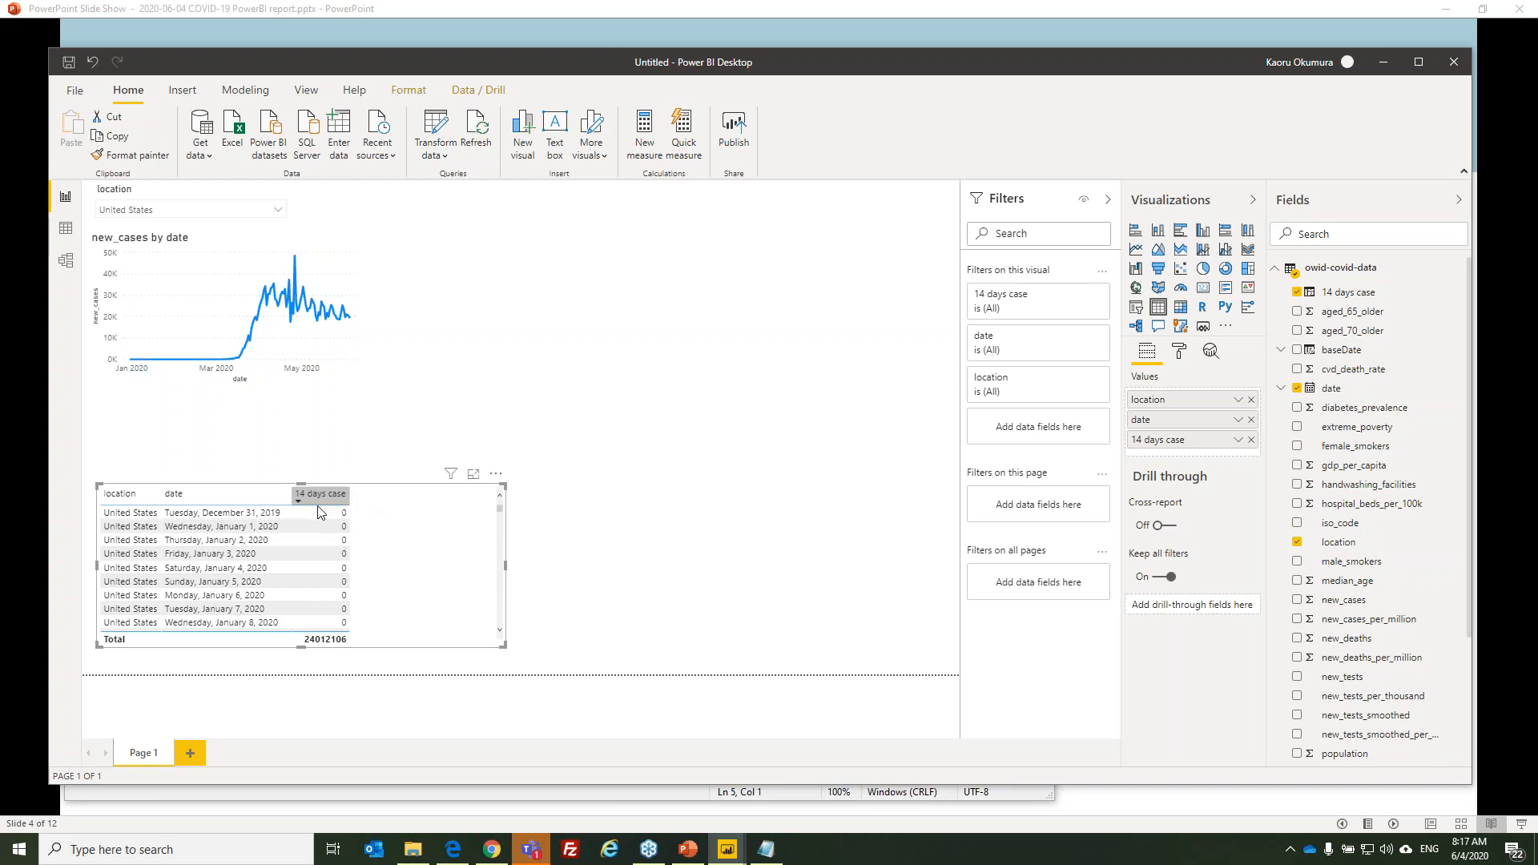
pyautogui.click(218, 493)
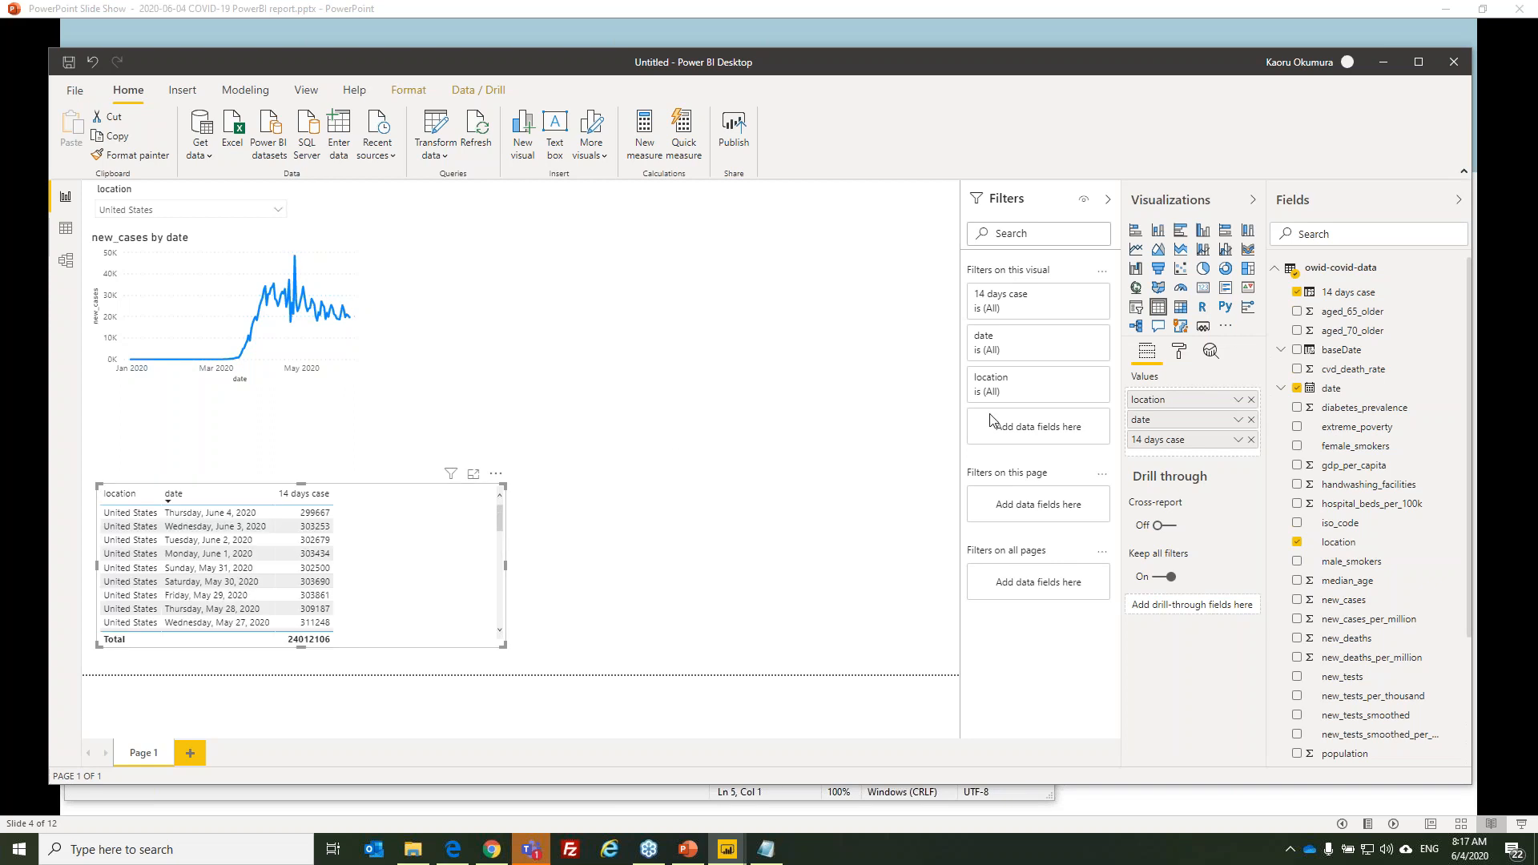
# Set the display format of the date column to 2001-03-14 (yyyy-mm-dd).
pyautogui.click(1334, 390)
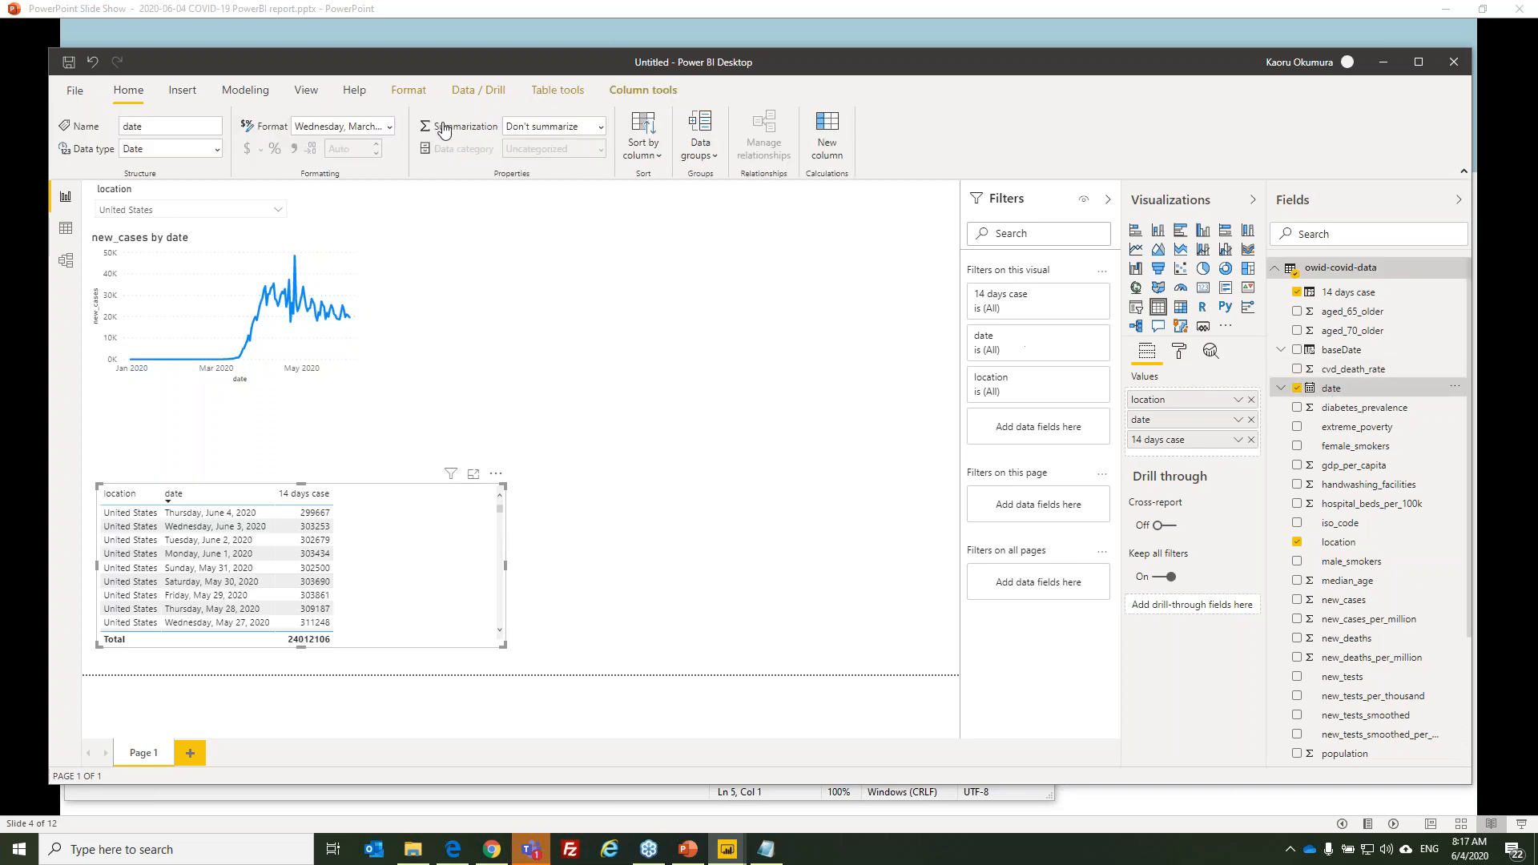
pyautogui.click(381, 129)
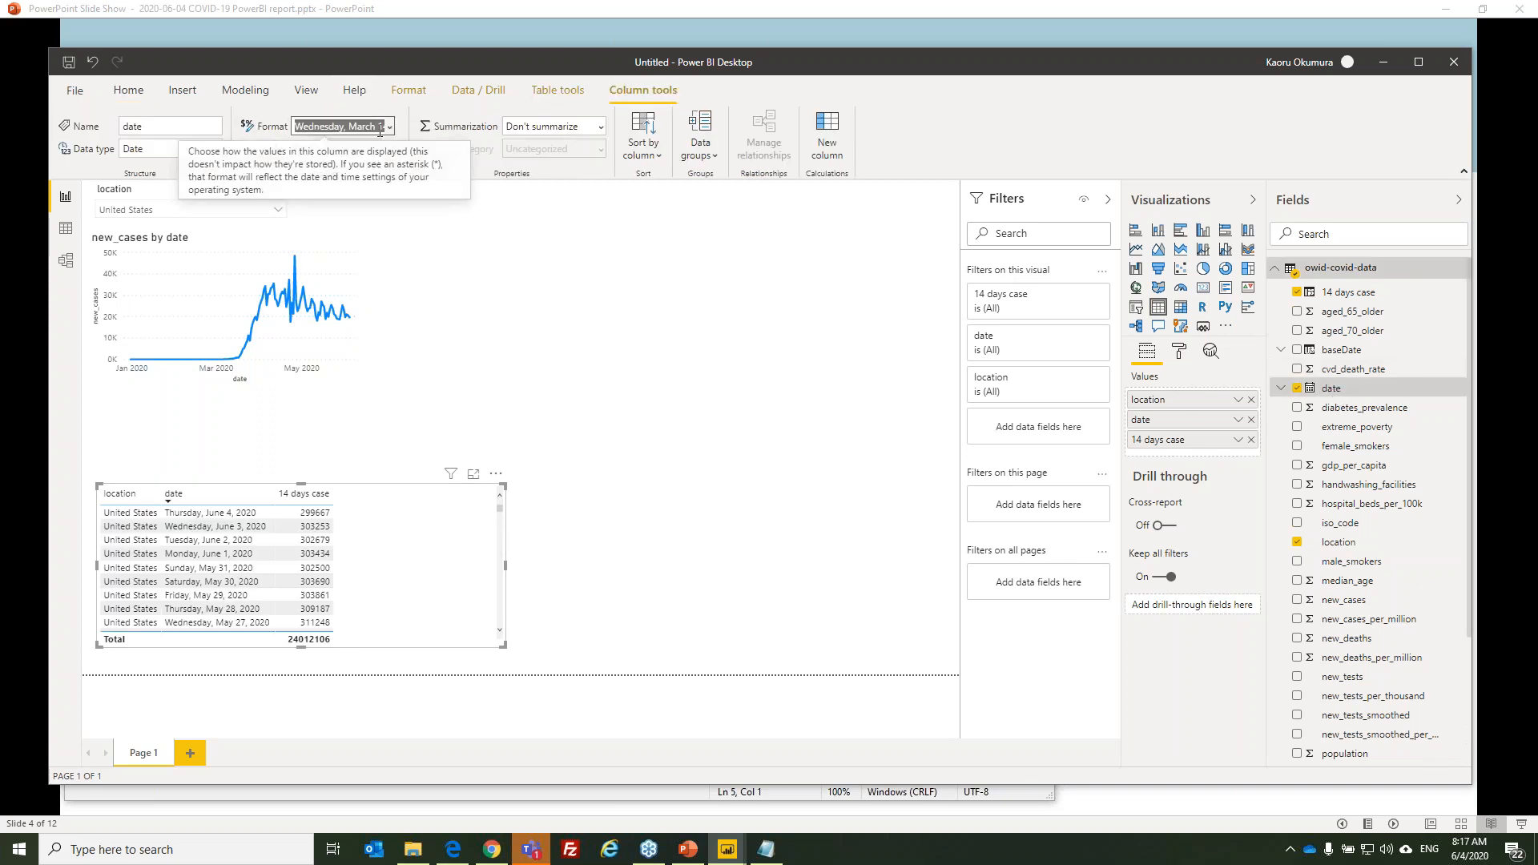
pyautogui.click(389, 132)
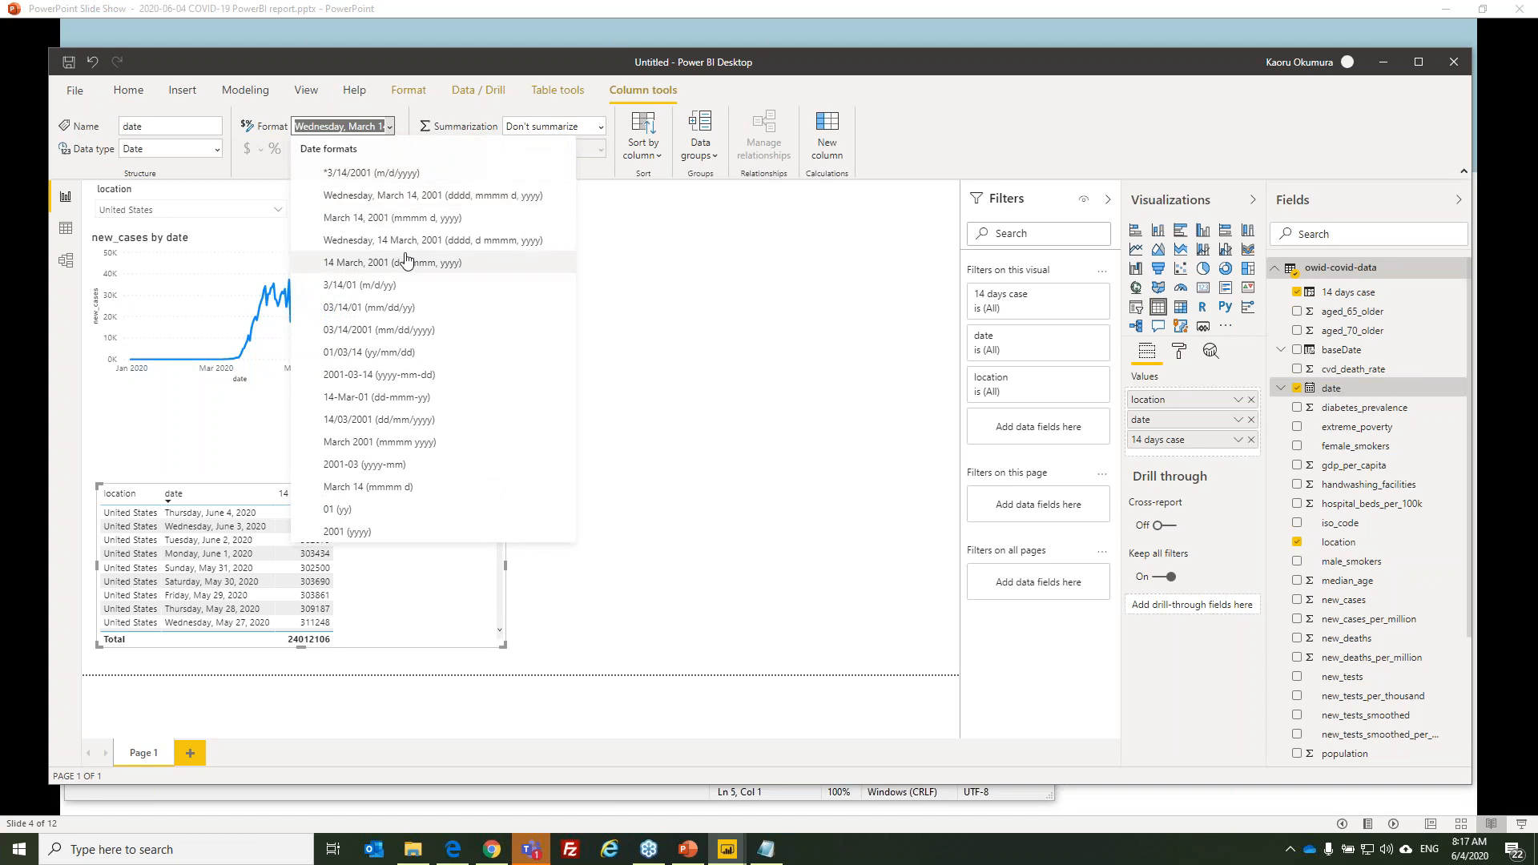
pyautogui.click(417, 379)
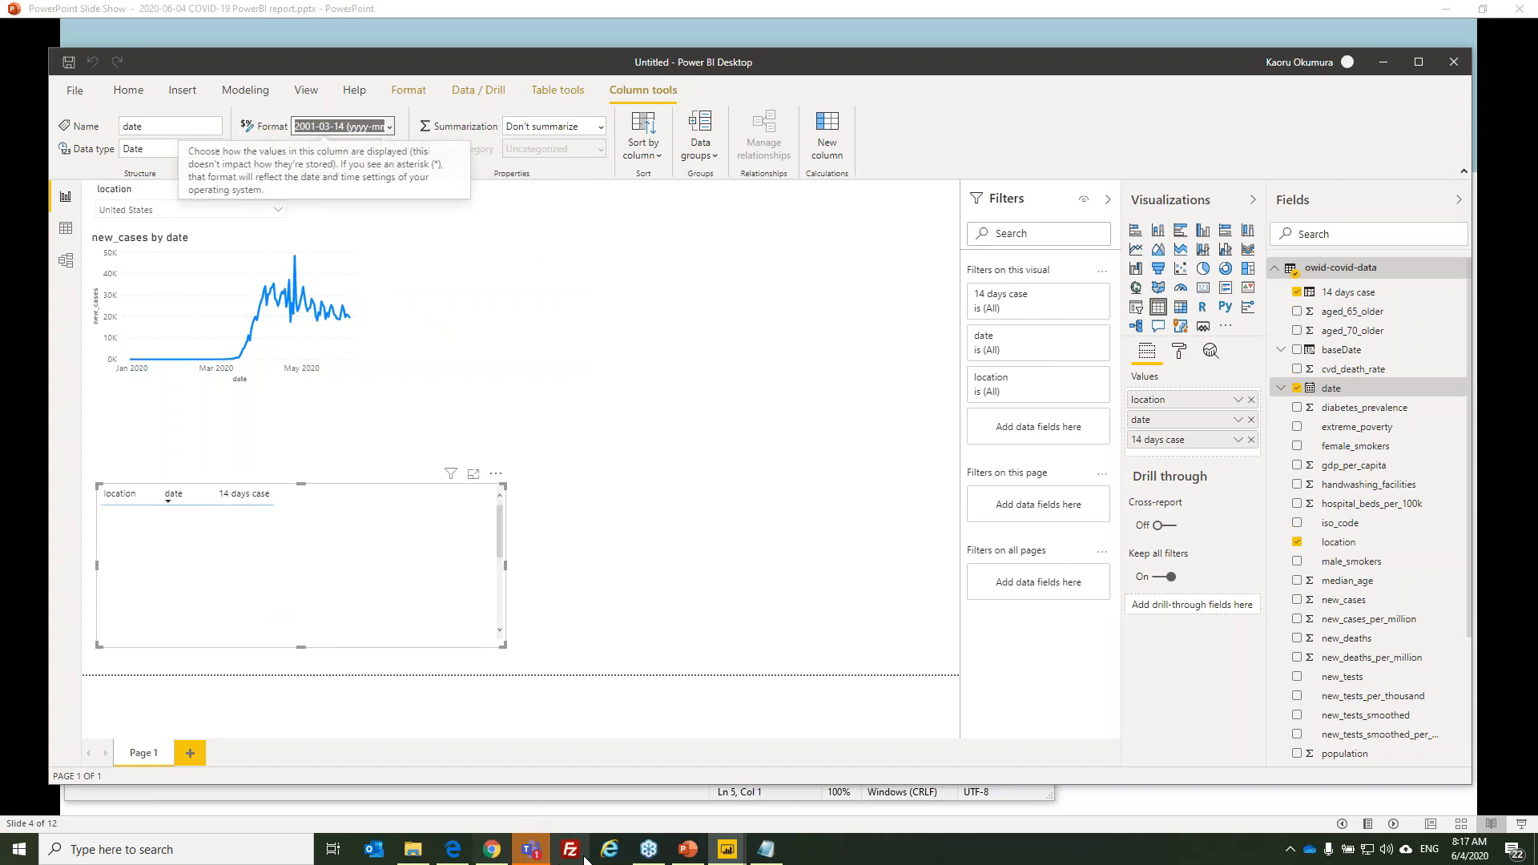
# Switch to webinar memo.txt in Notepad and move its window off the report.
pyautogui.click(767, 851)
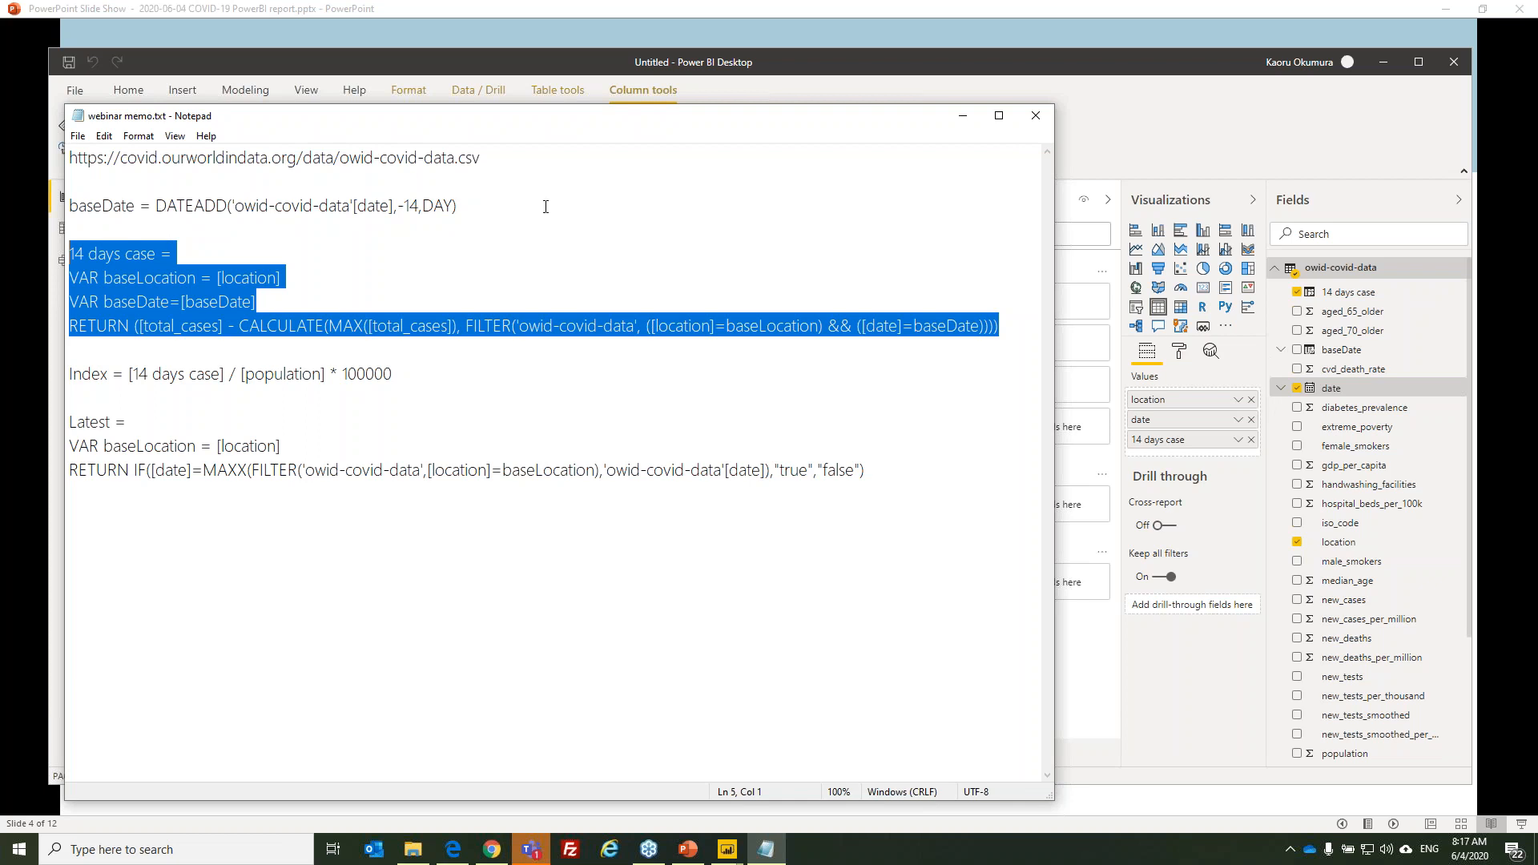
pyautogui.moveTo(694, 120); pyautogui.dragTo(0, 53)
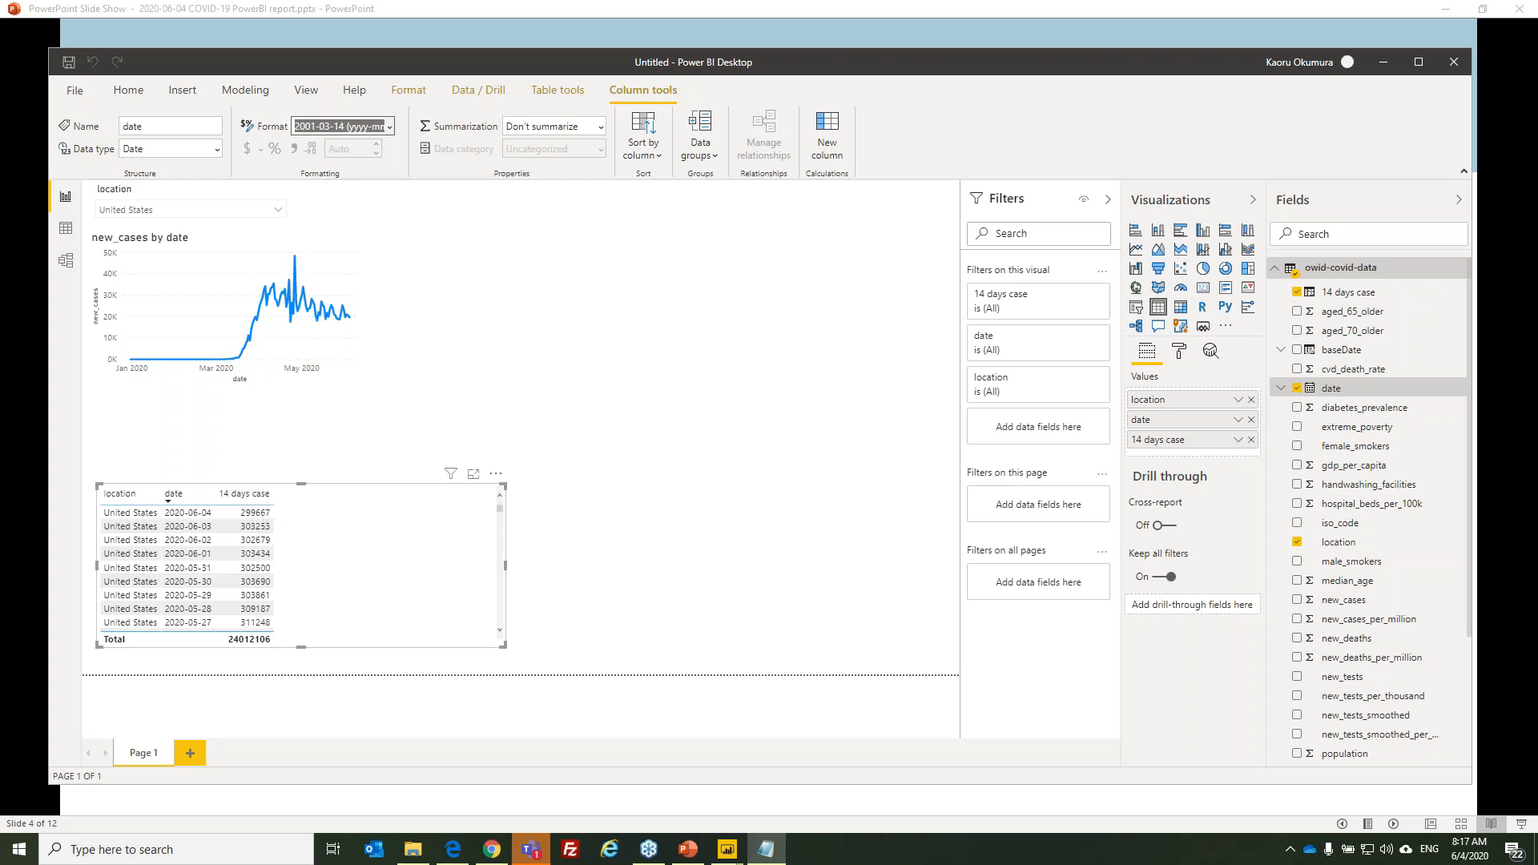
# In Power BI Desktop, add to owid-covid-data the calculated column Index = [14 days case] / [population] * 100000 and include it in the table.
pyautogui.click(1462, 269)
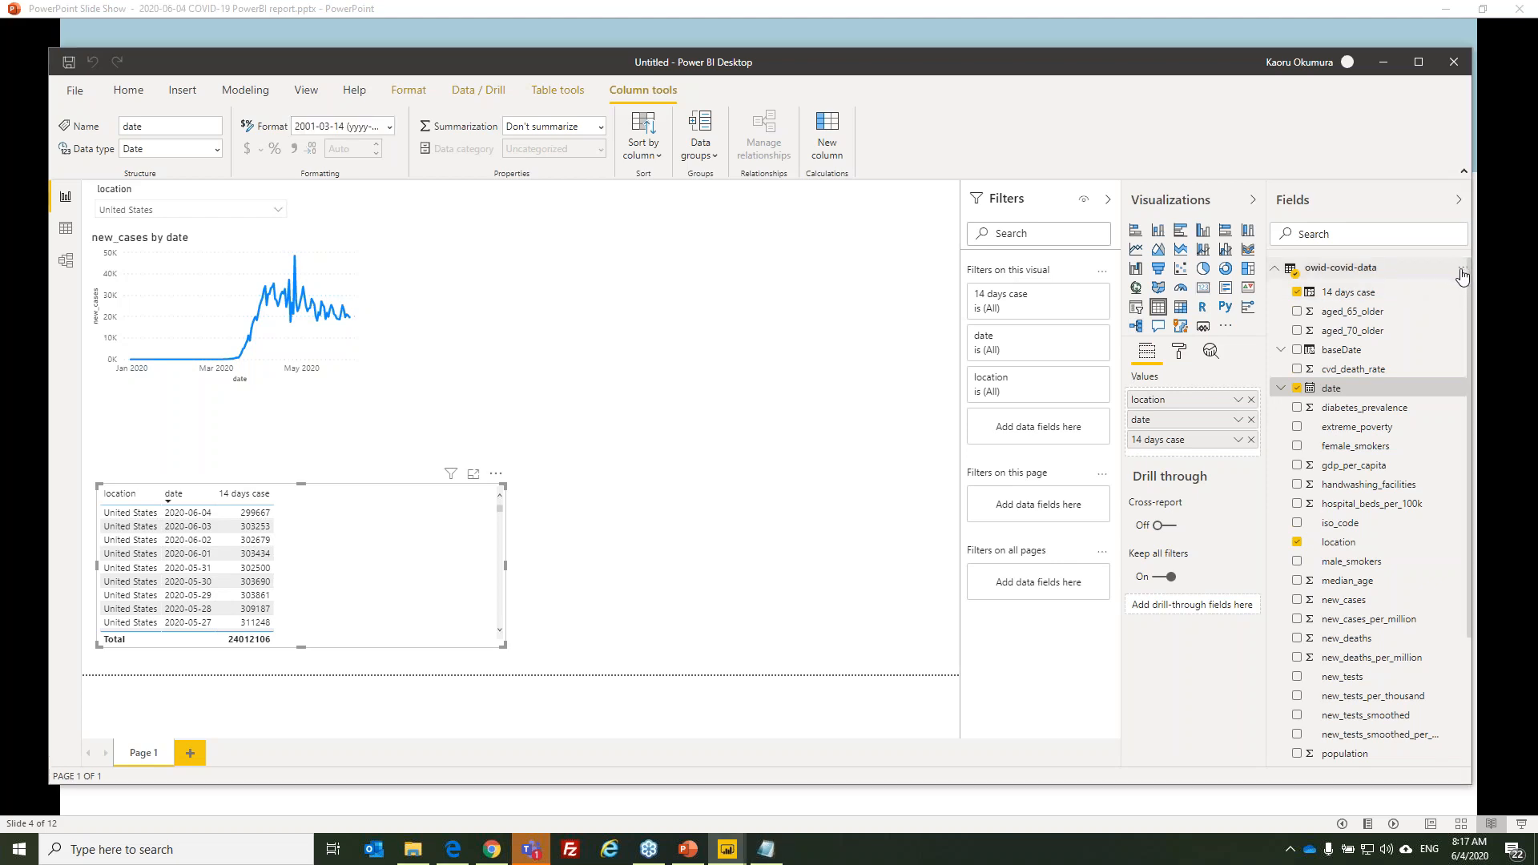
pyautogui.click(1409, 303)
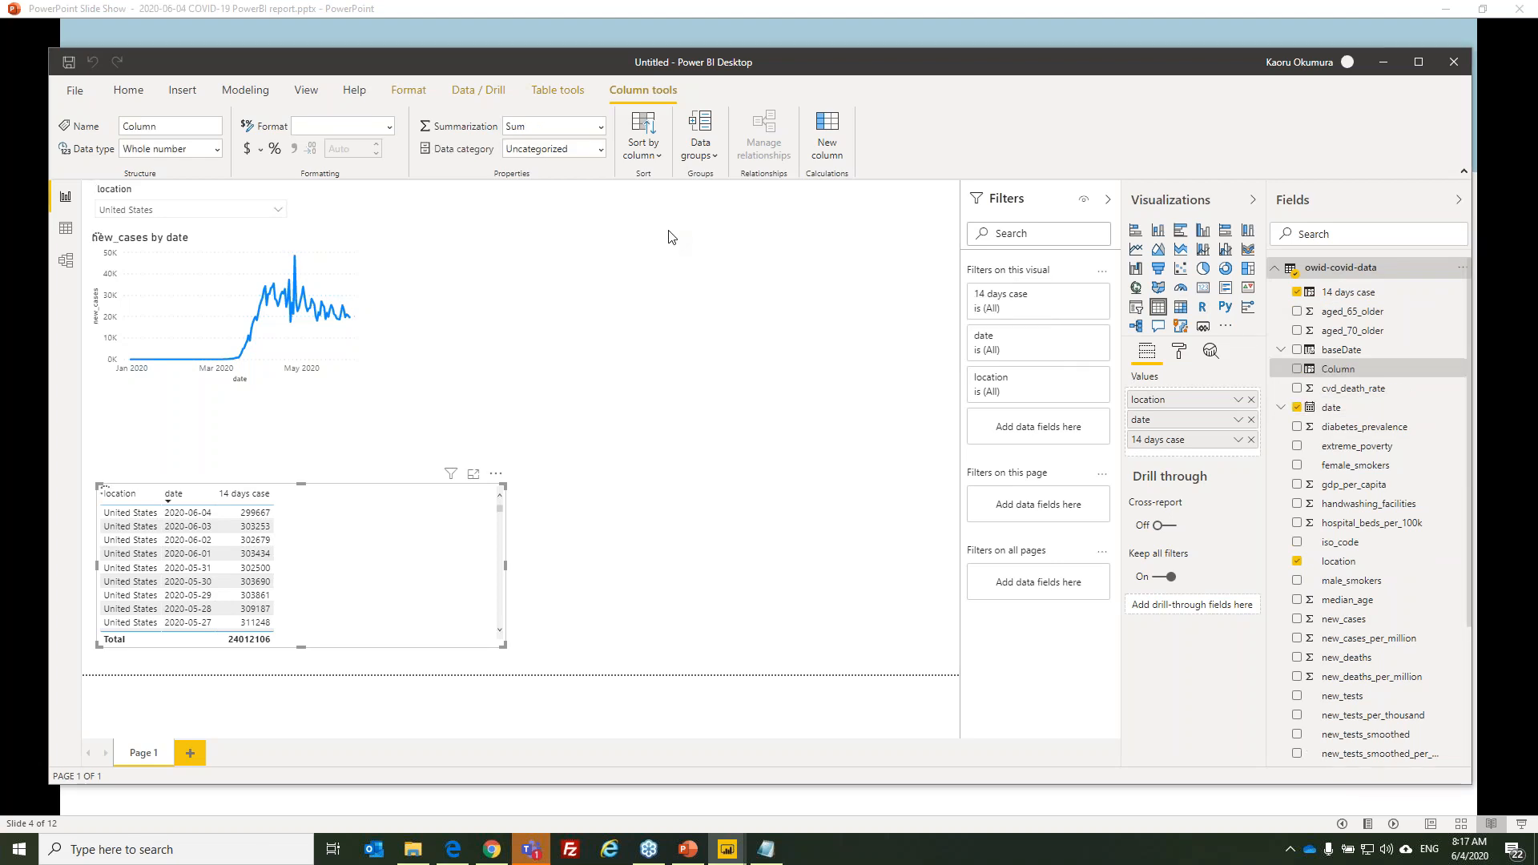
pyautogui.write('Index = [14 days case] / [population] * 100000')
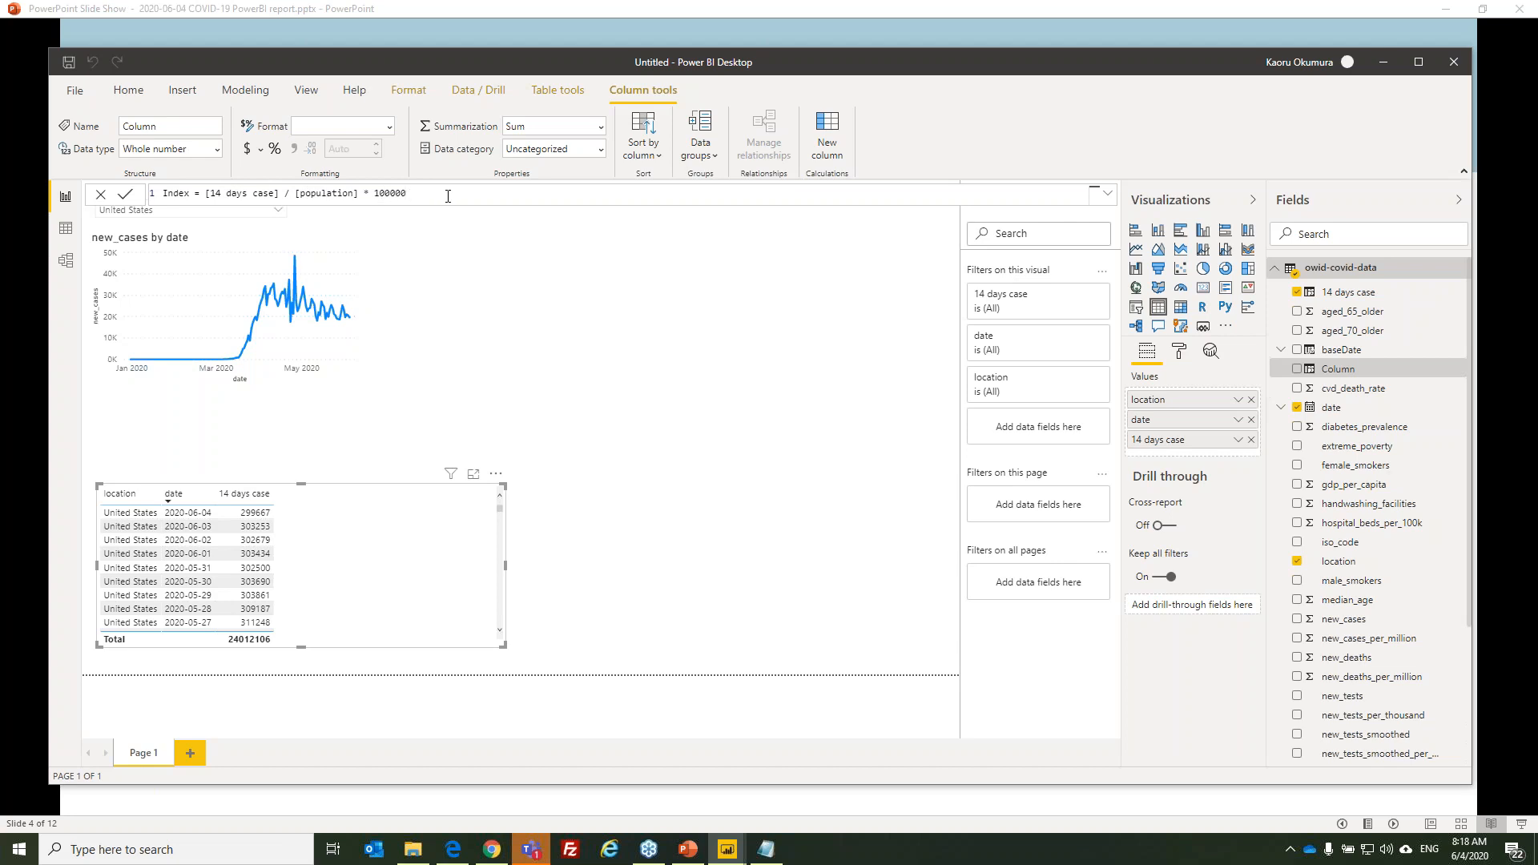
pyautogui.press('Return')
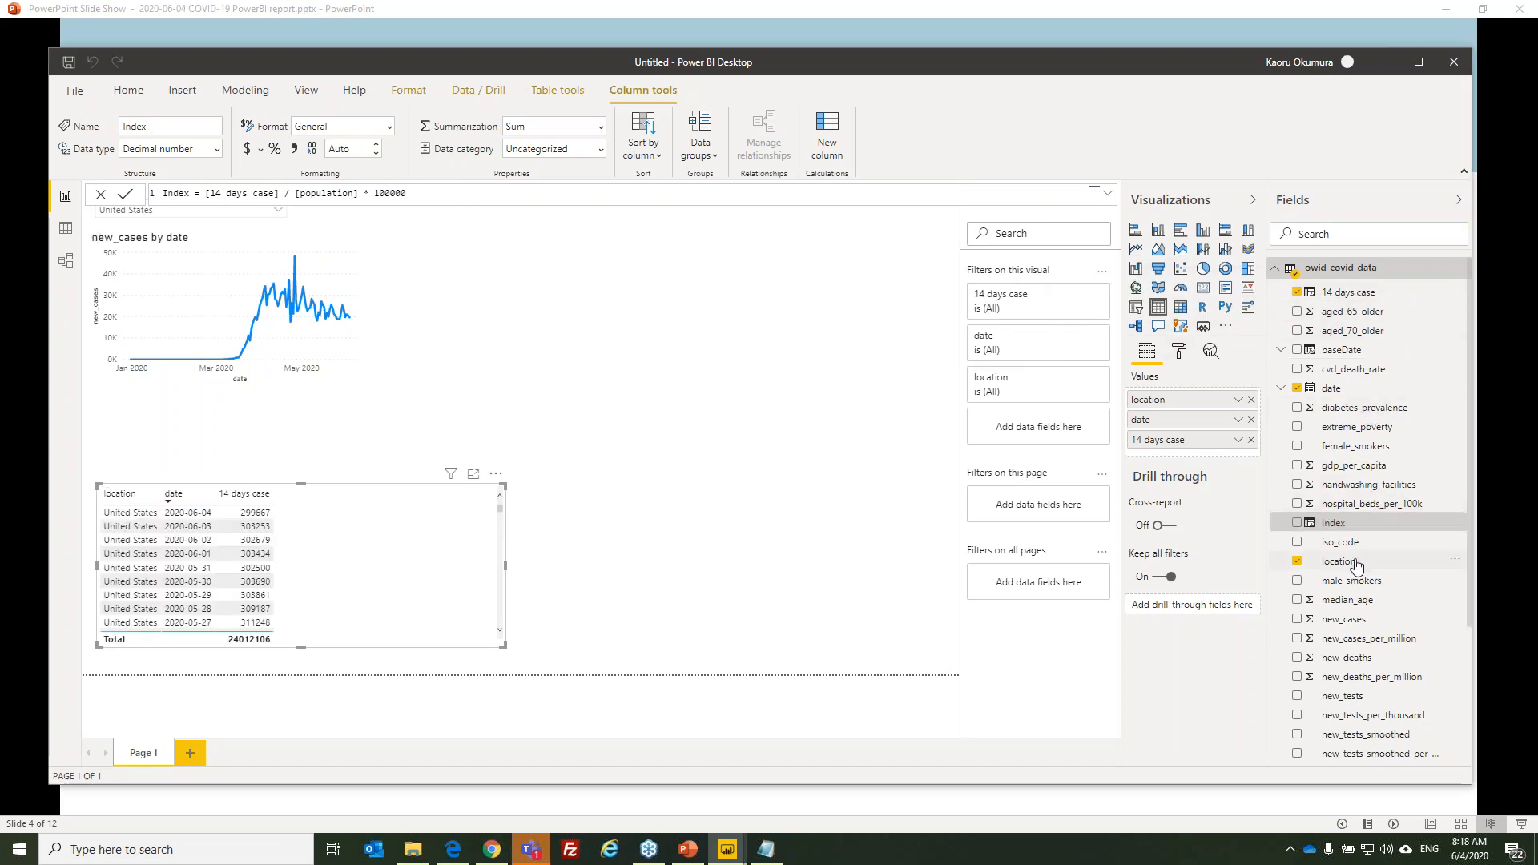
pyautogui.moveTo(1331, 524); pyautogui.dragTo(406, 564)
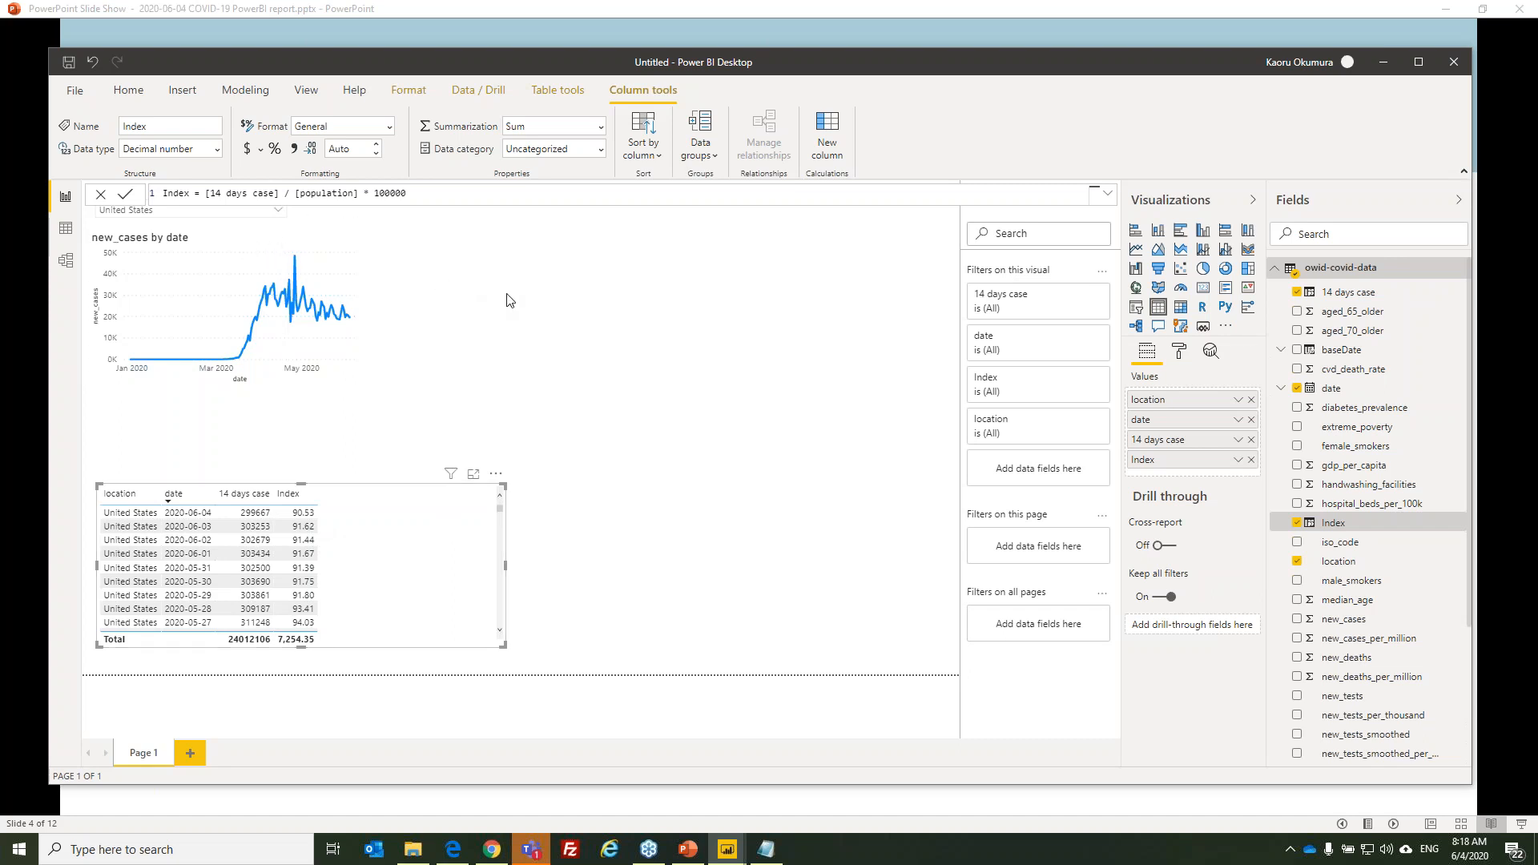
# Add a line chart of Index by plain date, without the date hierarchy, and place it beside the new_cases chart.
pyautogui.click(1135, 249)
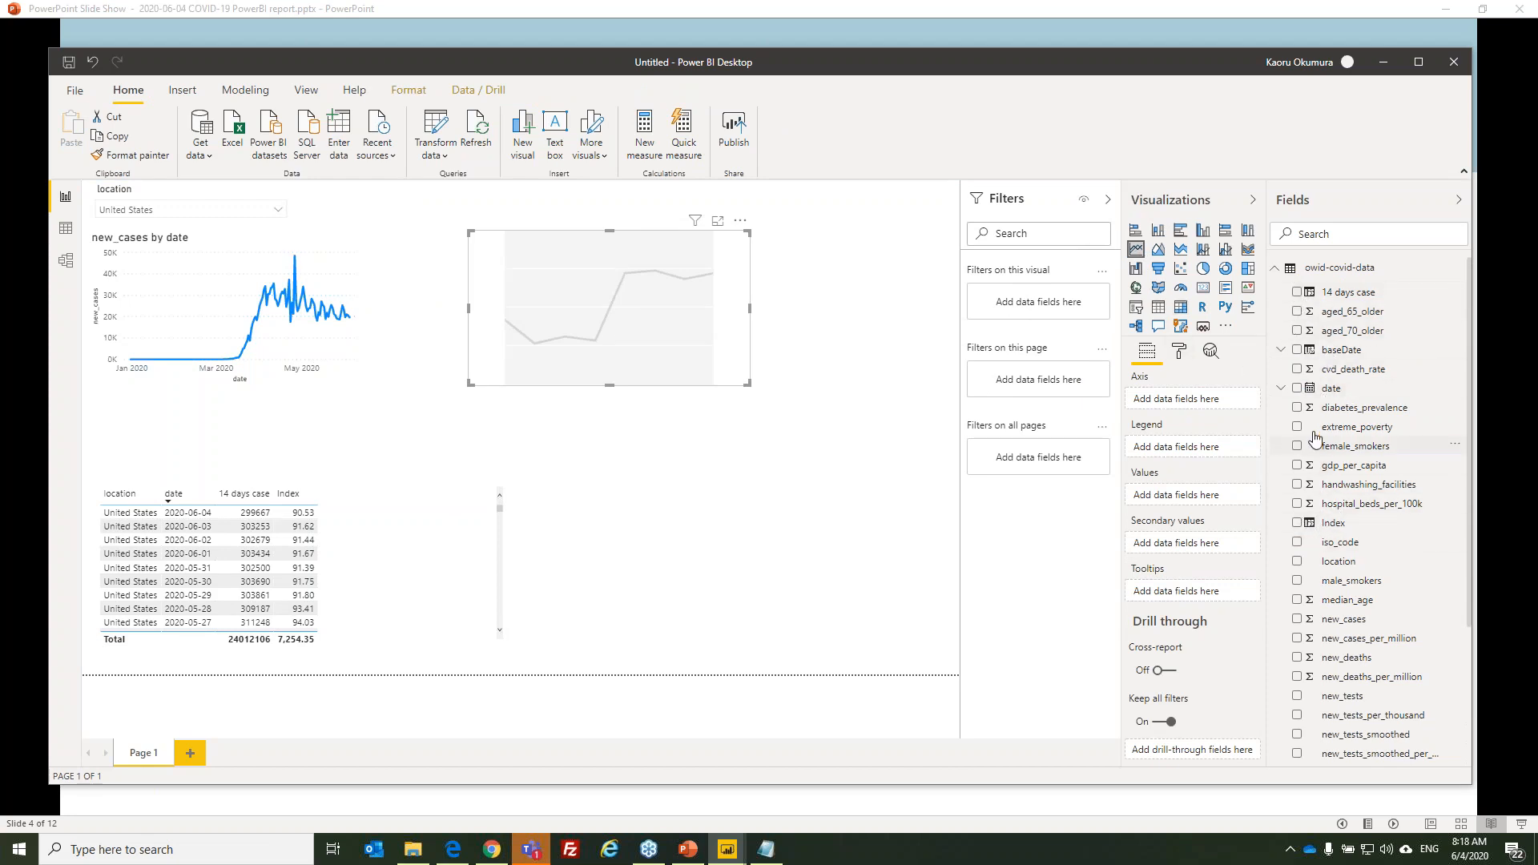
pyautogui.click(1297, 388)
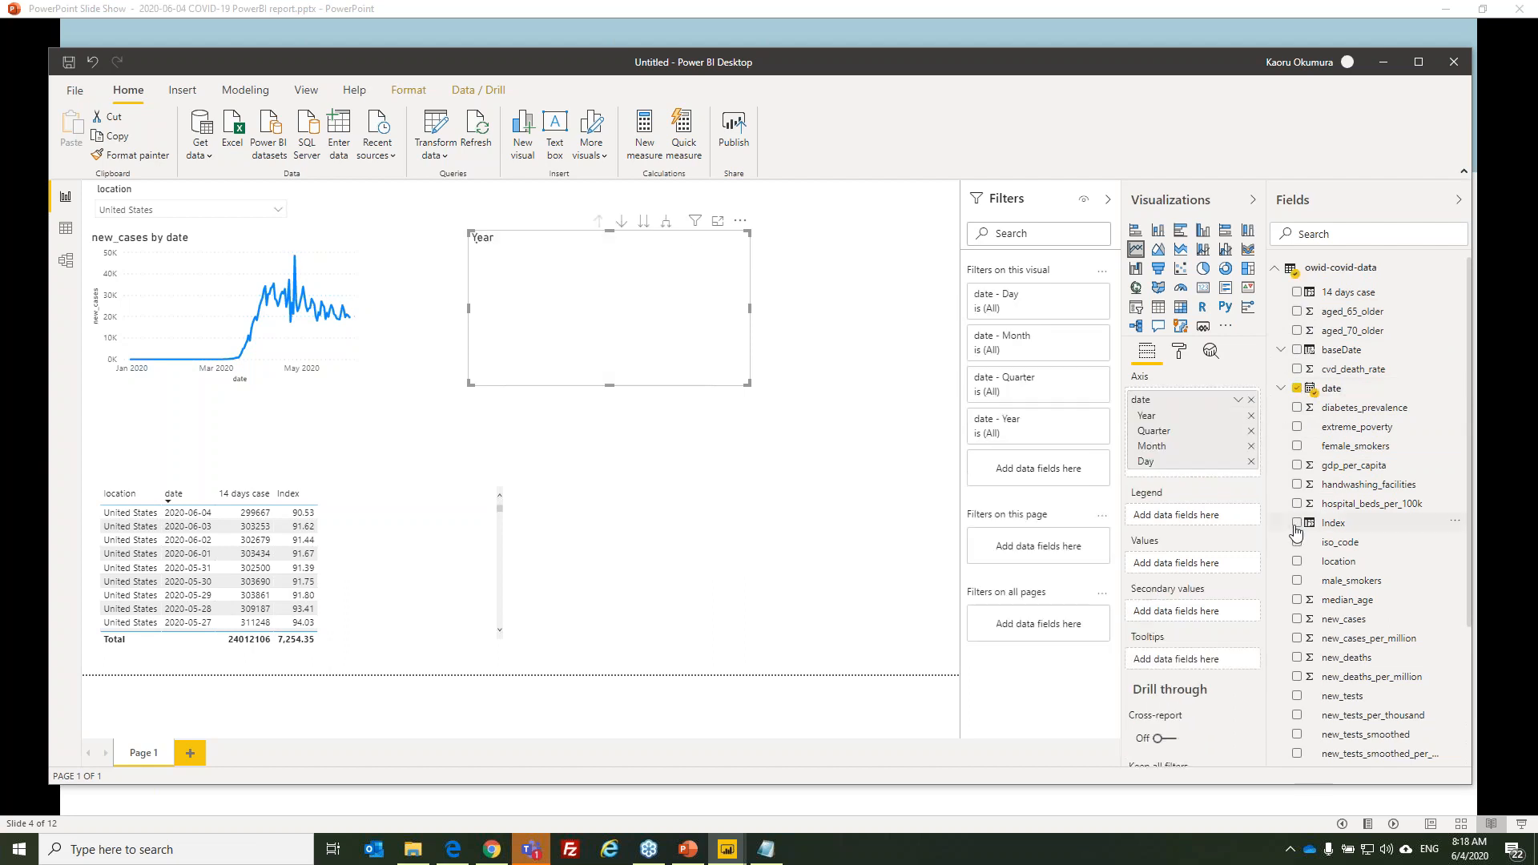
pyautogui.click(1297, 524)
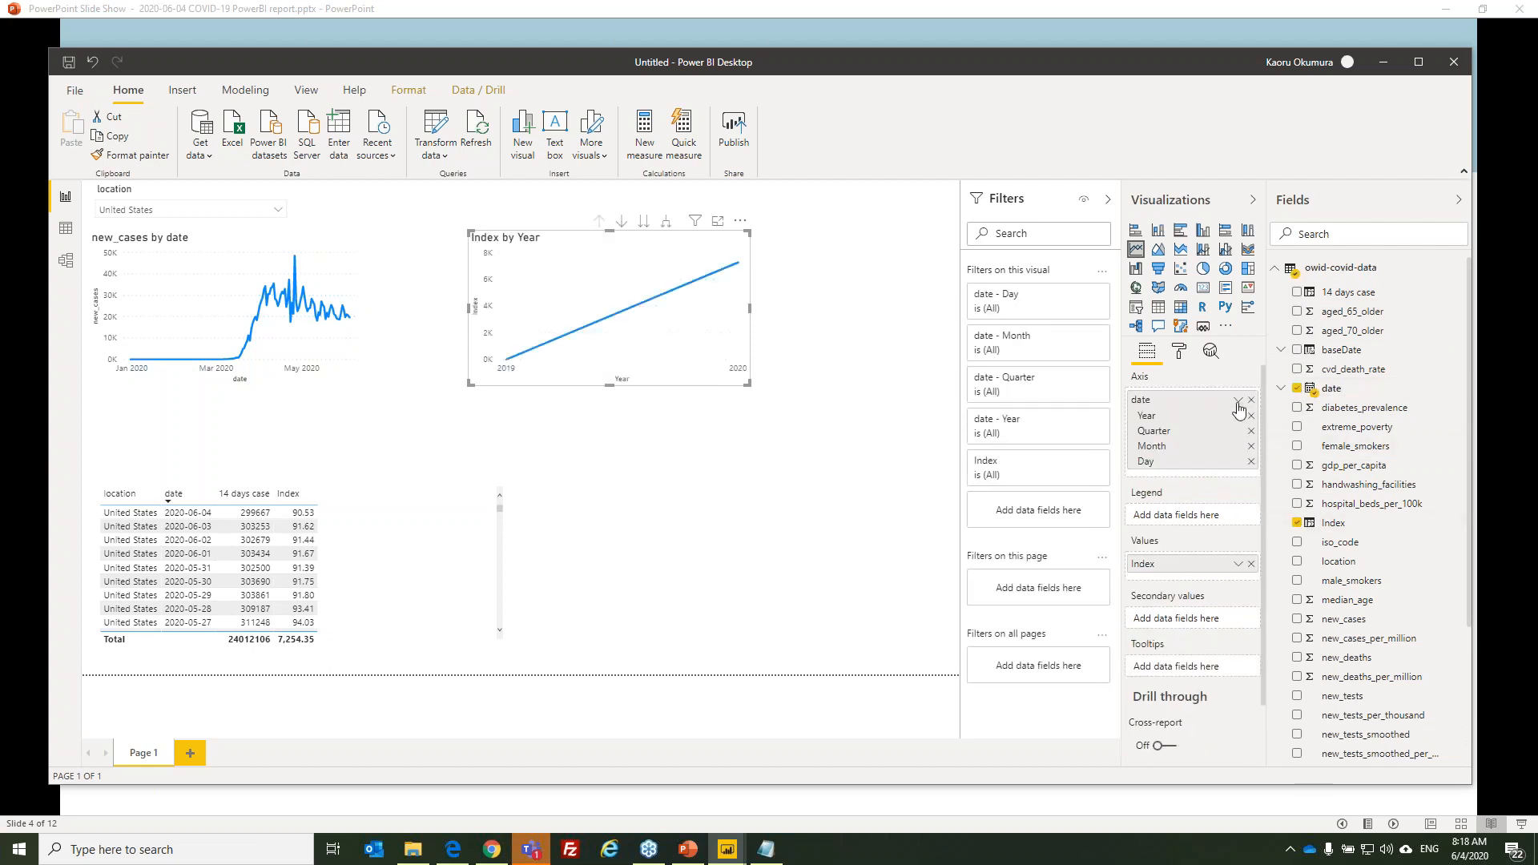
pyautogui.click(1239, 402)
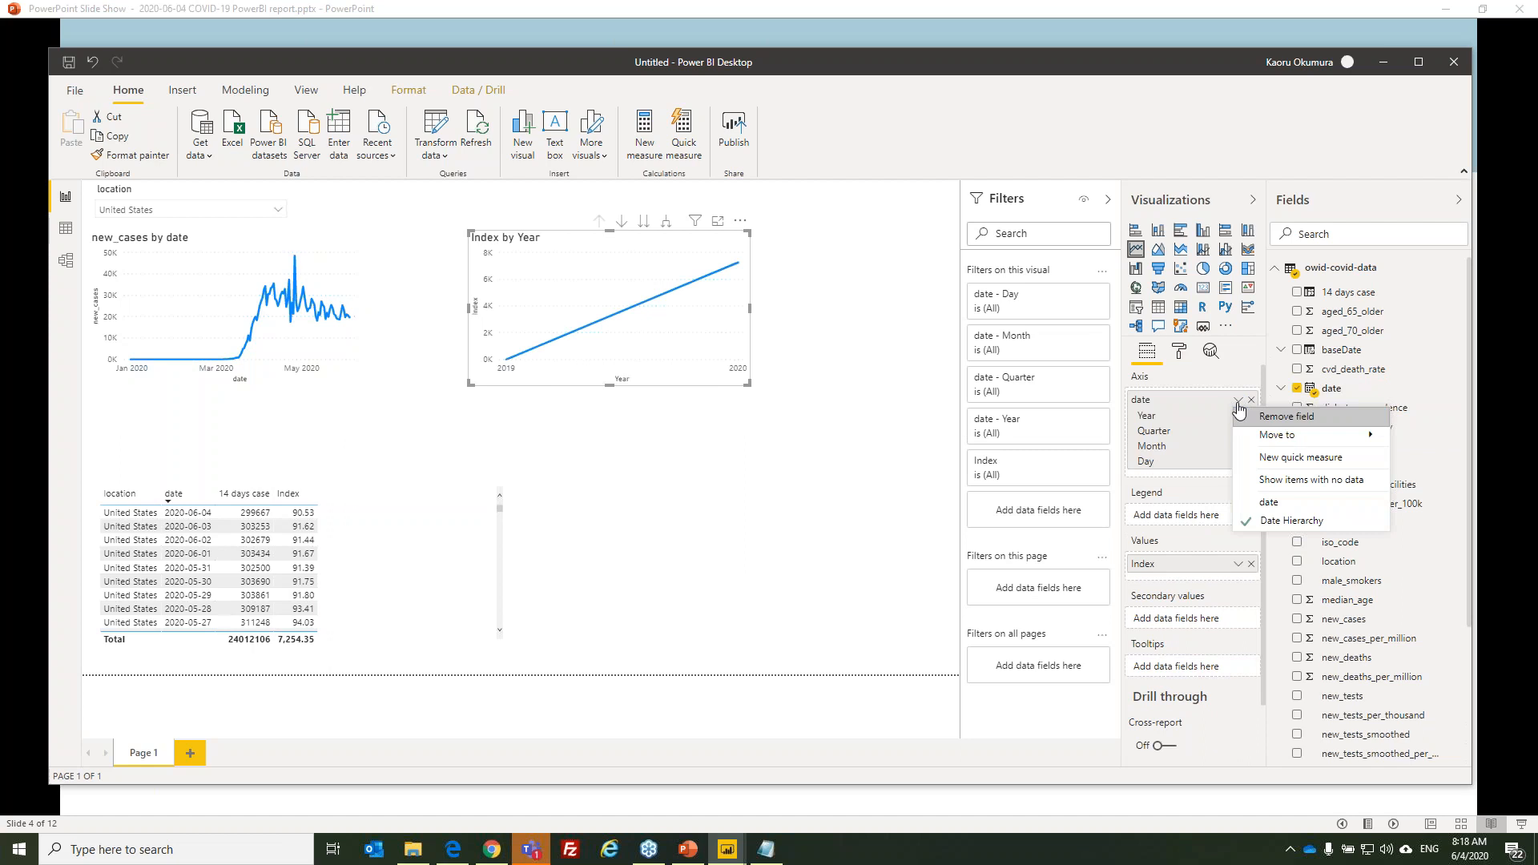
pyautogui.click(1282, 503)
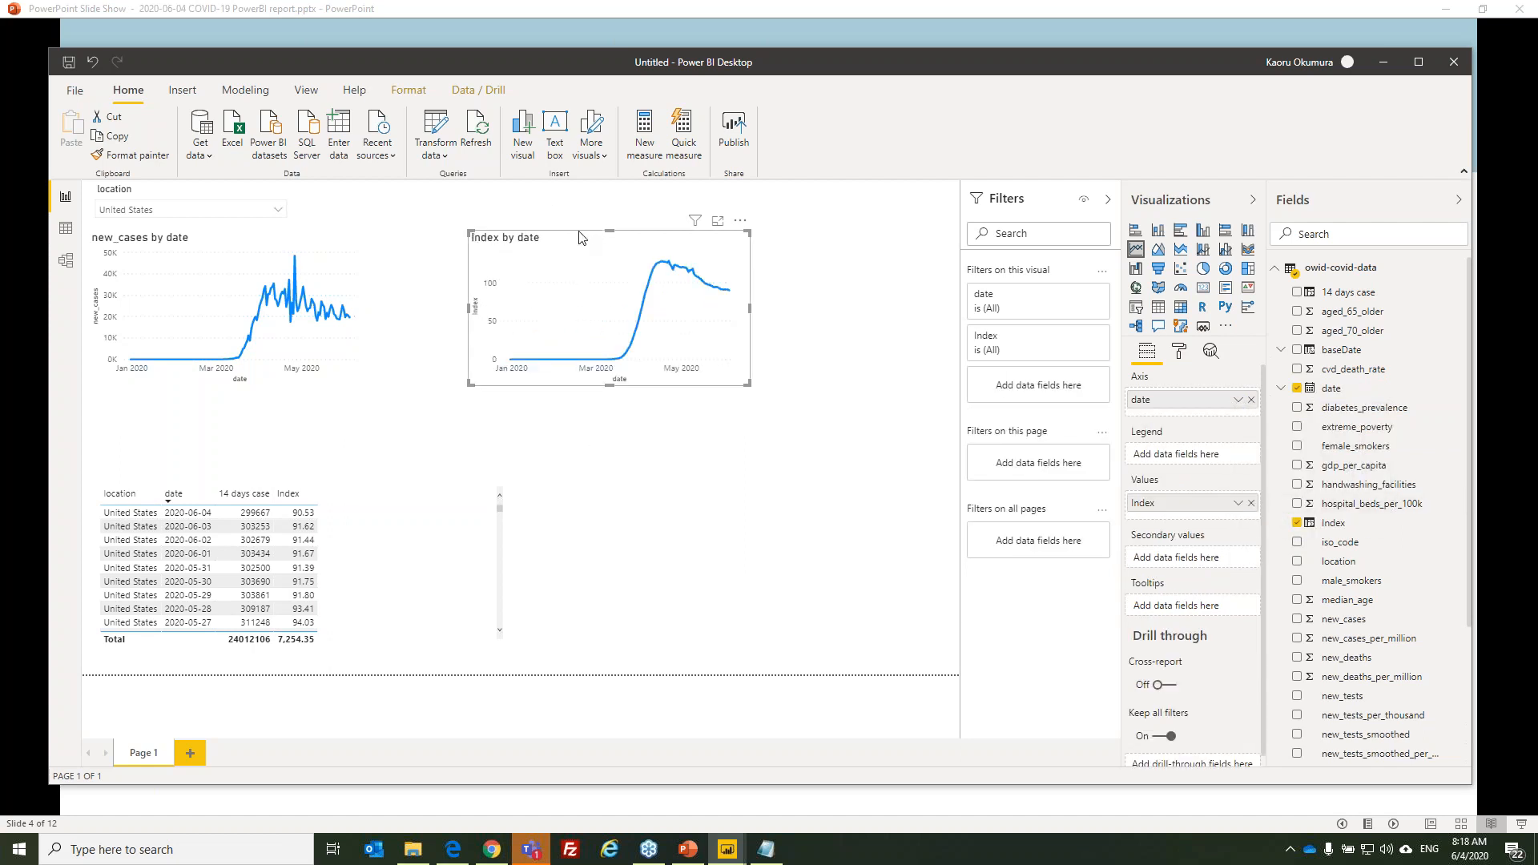
pyautogui.moveTo(575, 236); pyautogui.dragTo(506, 231)
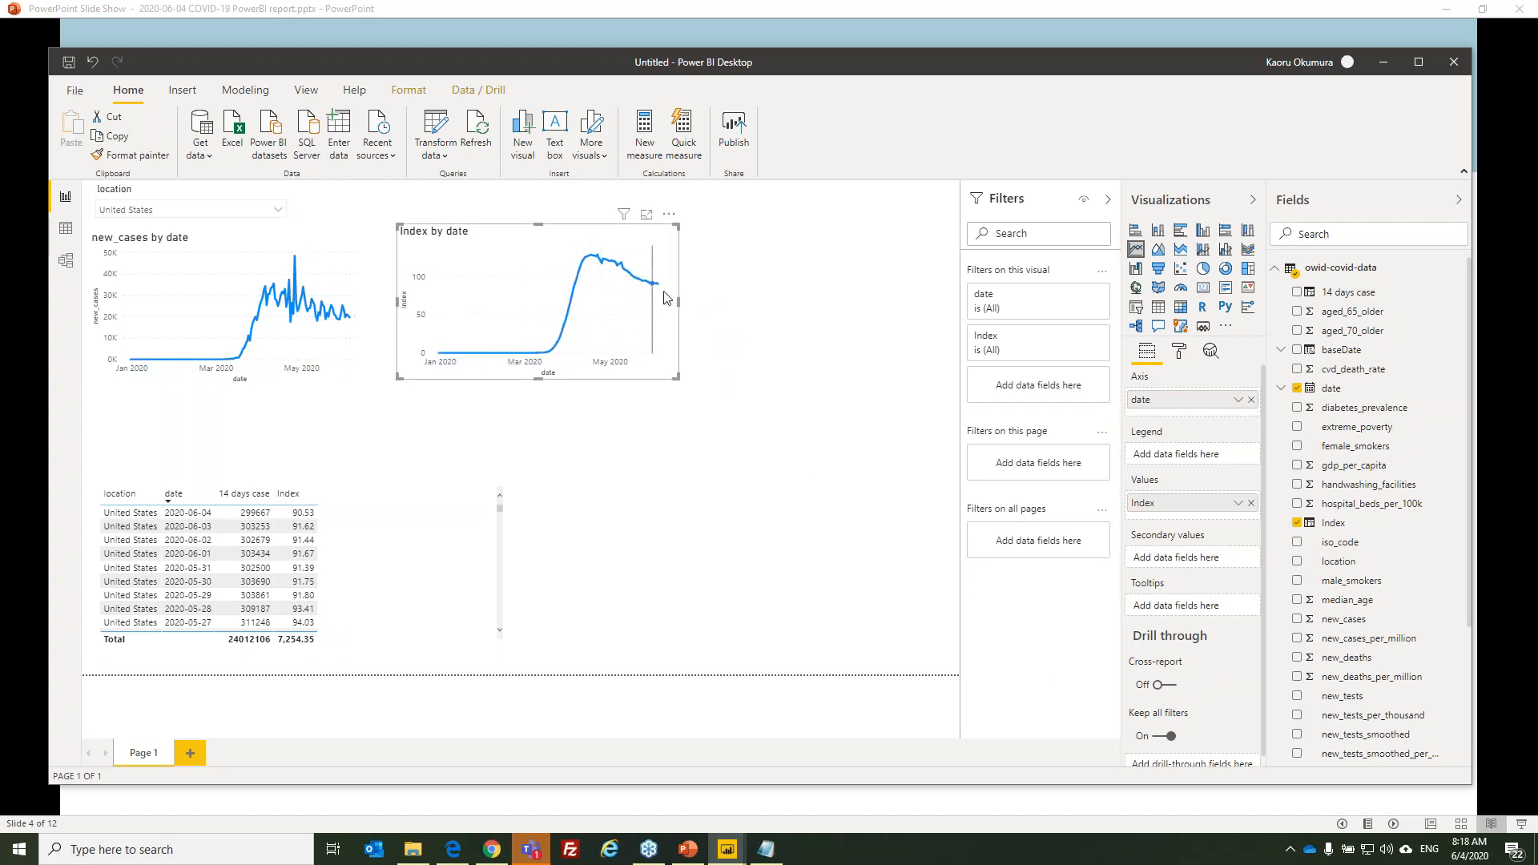
# Add a forecast to the Index by date line chart.
pyautogui.click(1211, 353)
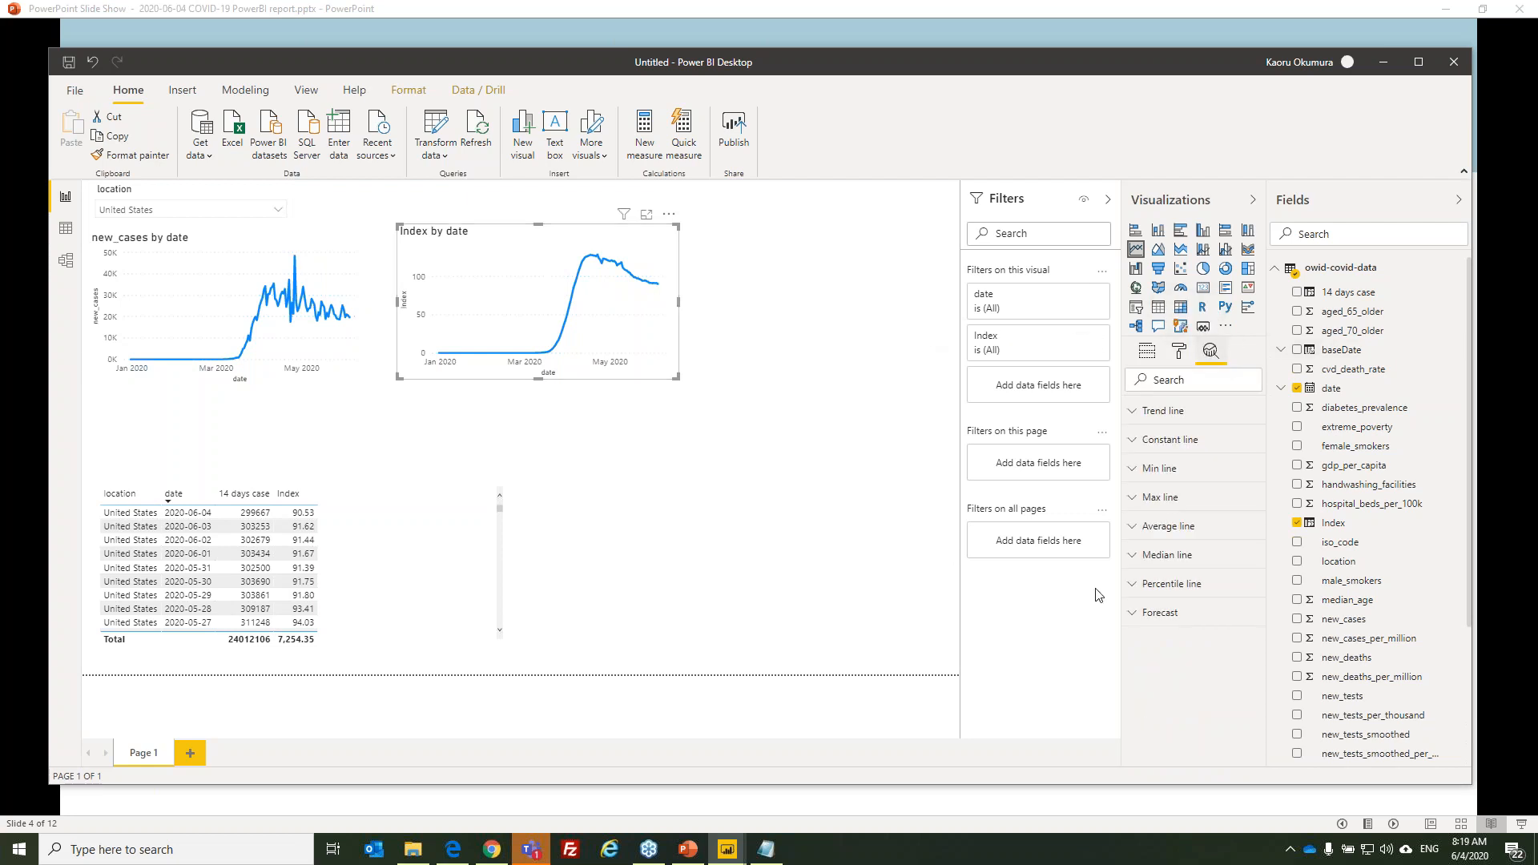
pyautogui.click(1128, 614)
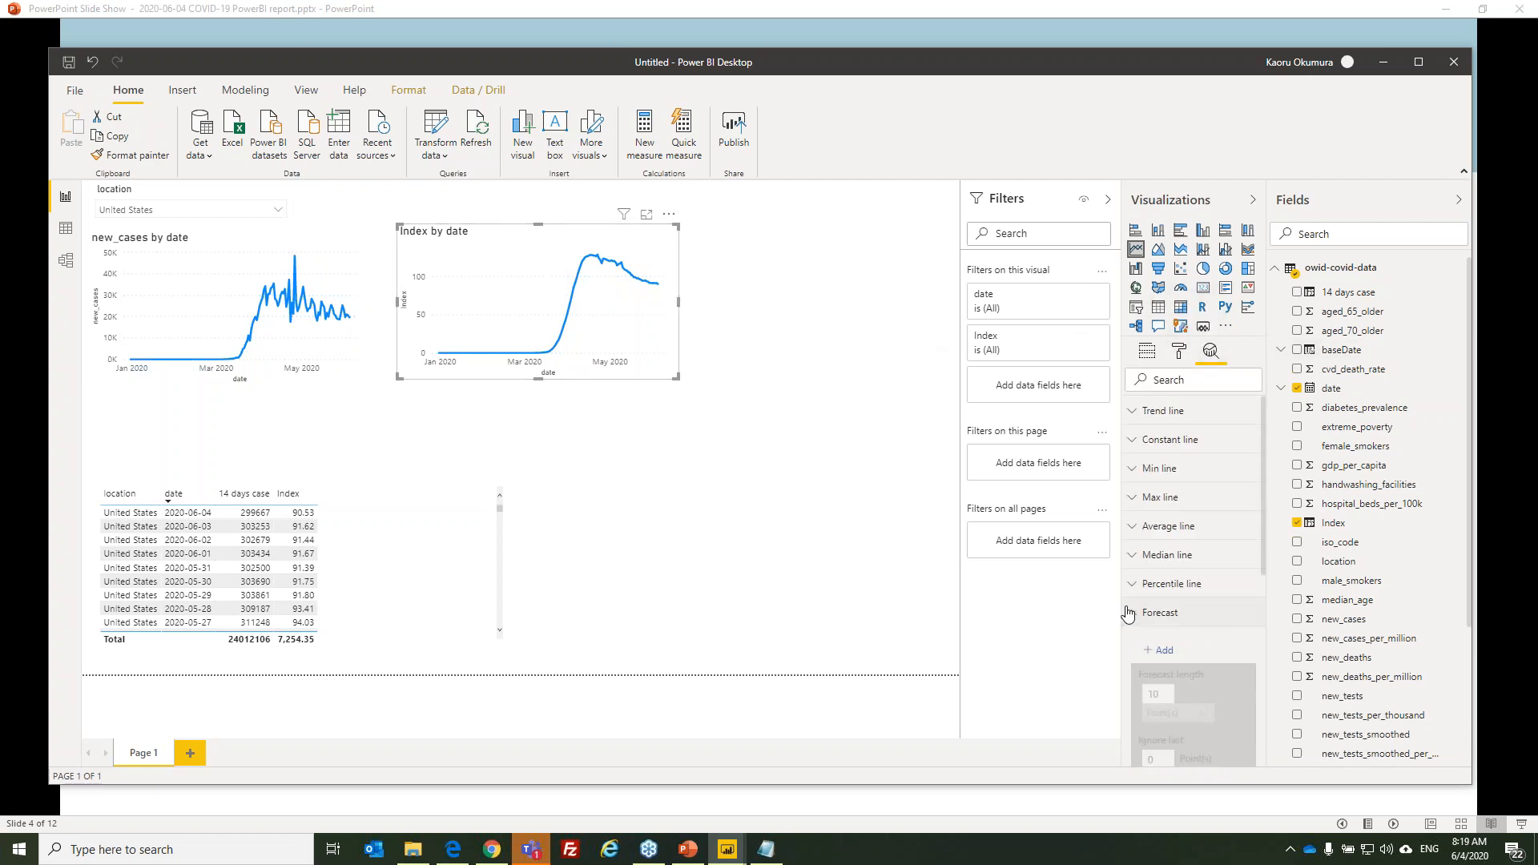
pyautogui.scroll(-5, 1246, 650)
pyautogui.scroll(3, 1246, 650)
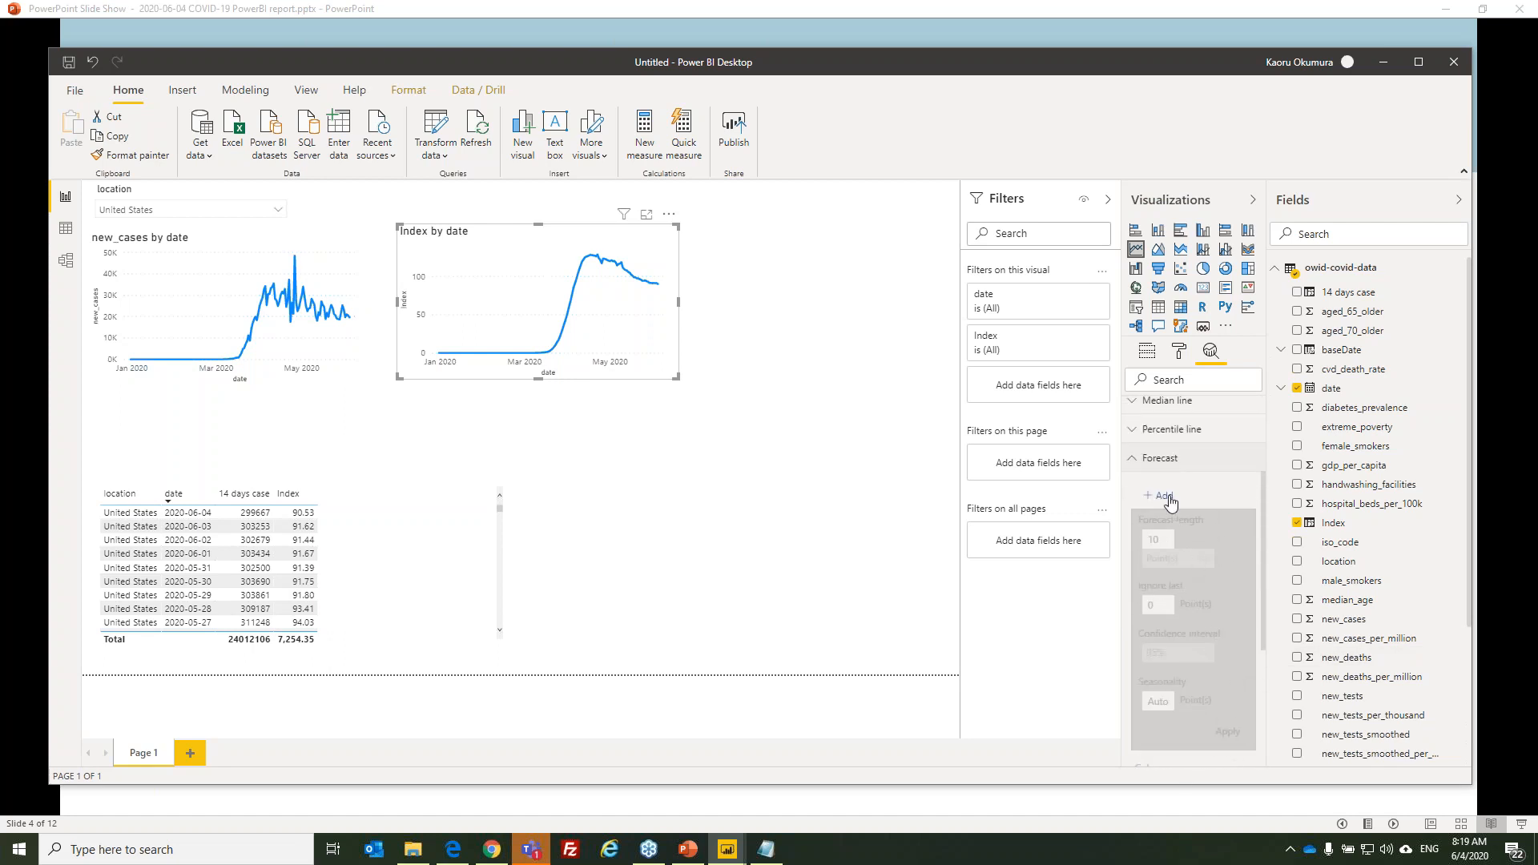
pyautogui.click(1168, 497)
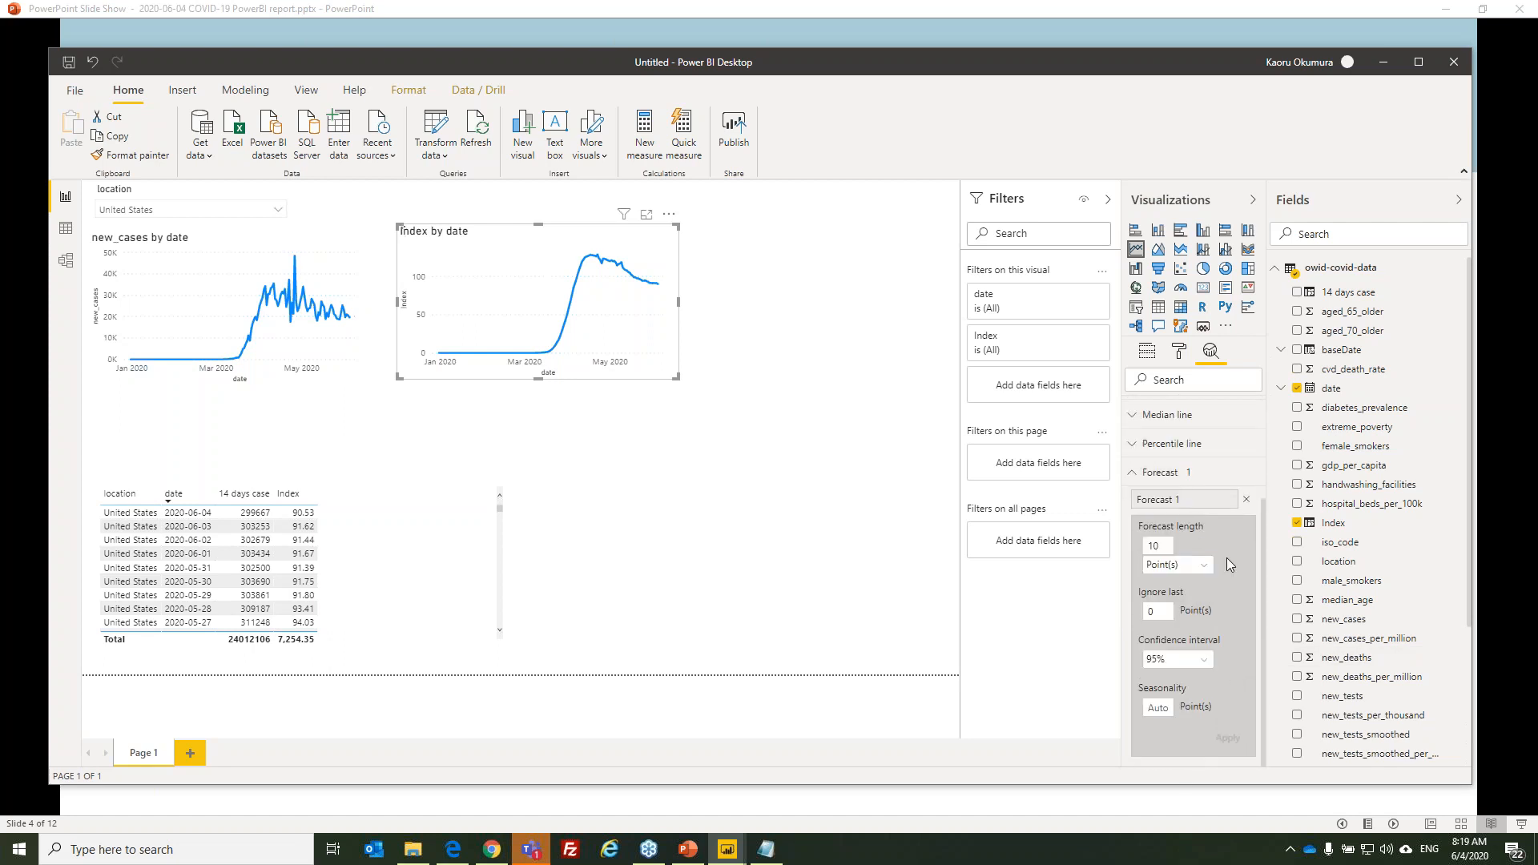
# Set the forecast length of the Index chart to 30 days and apply it.
pyautogui.scroll(-2, 1217, 593)
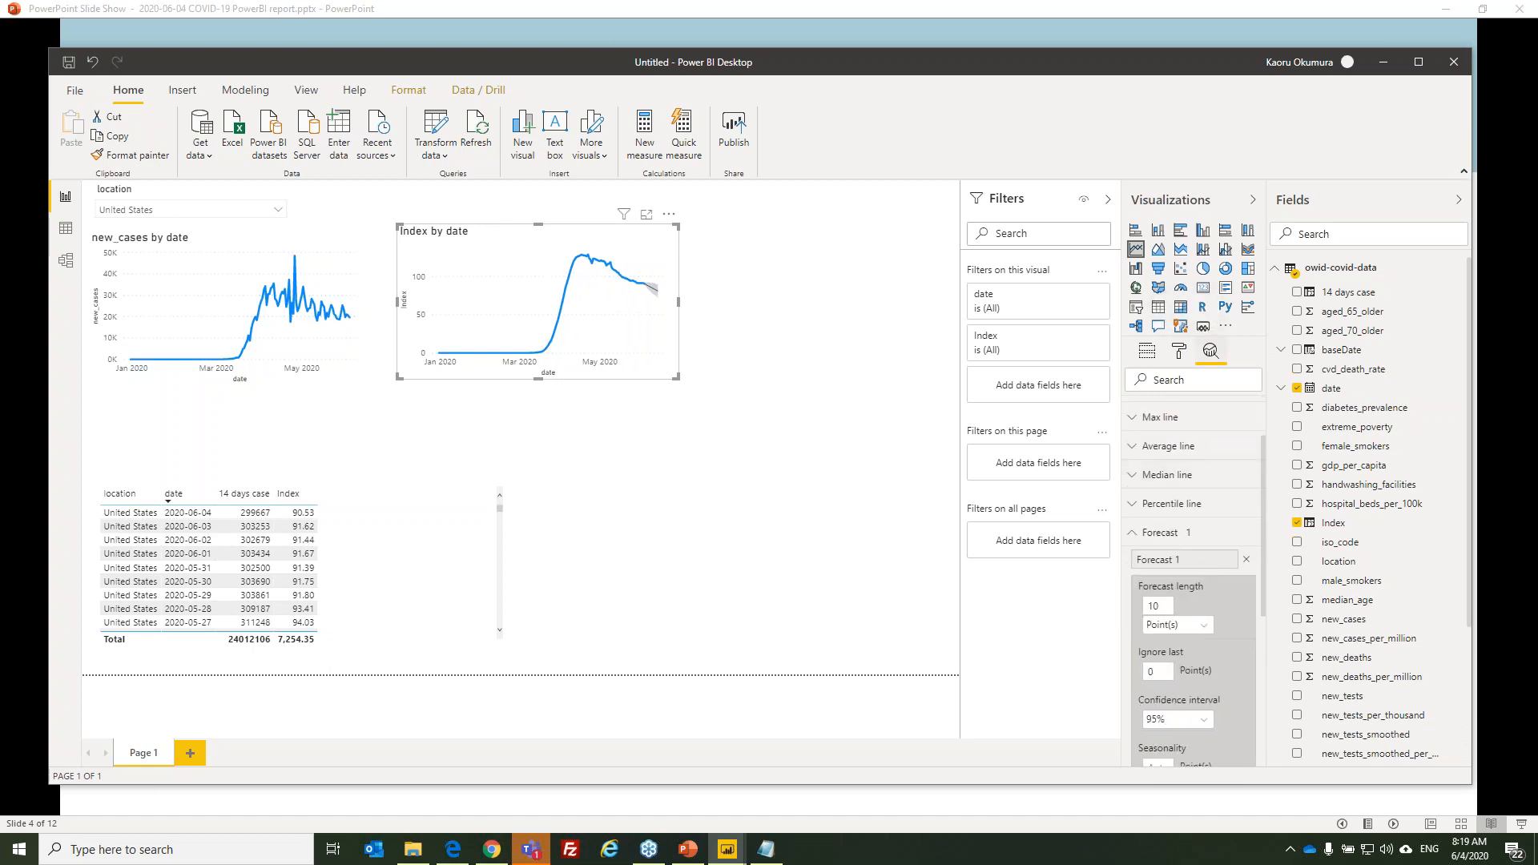
pyautogui.click(1187, 626)
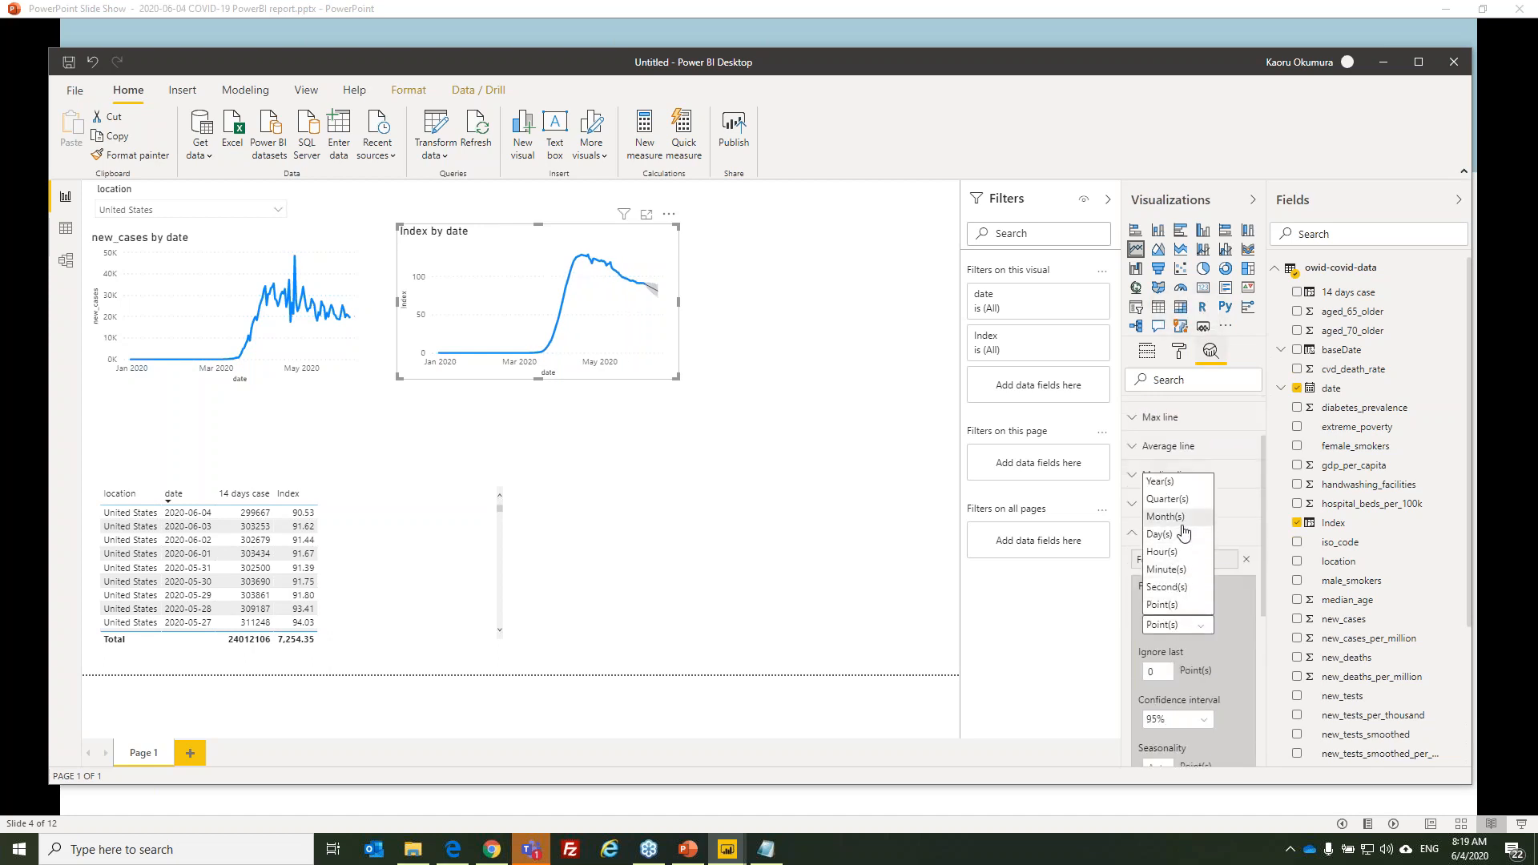
pyautogui.click(1174, 534)
pyautogui.doubleClick(1171, 607)
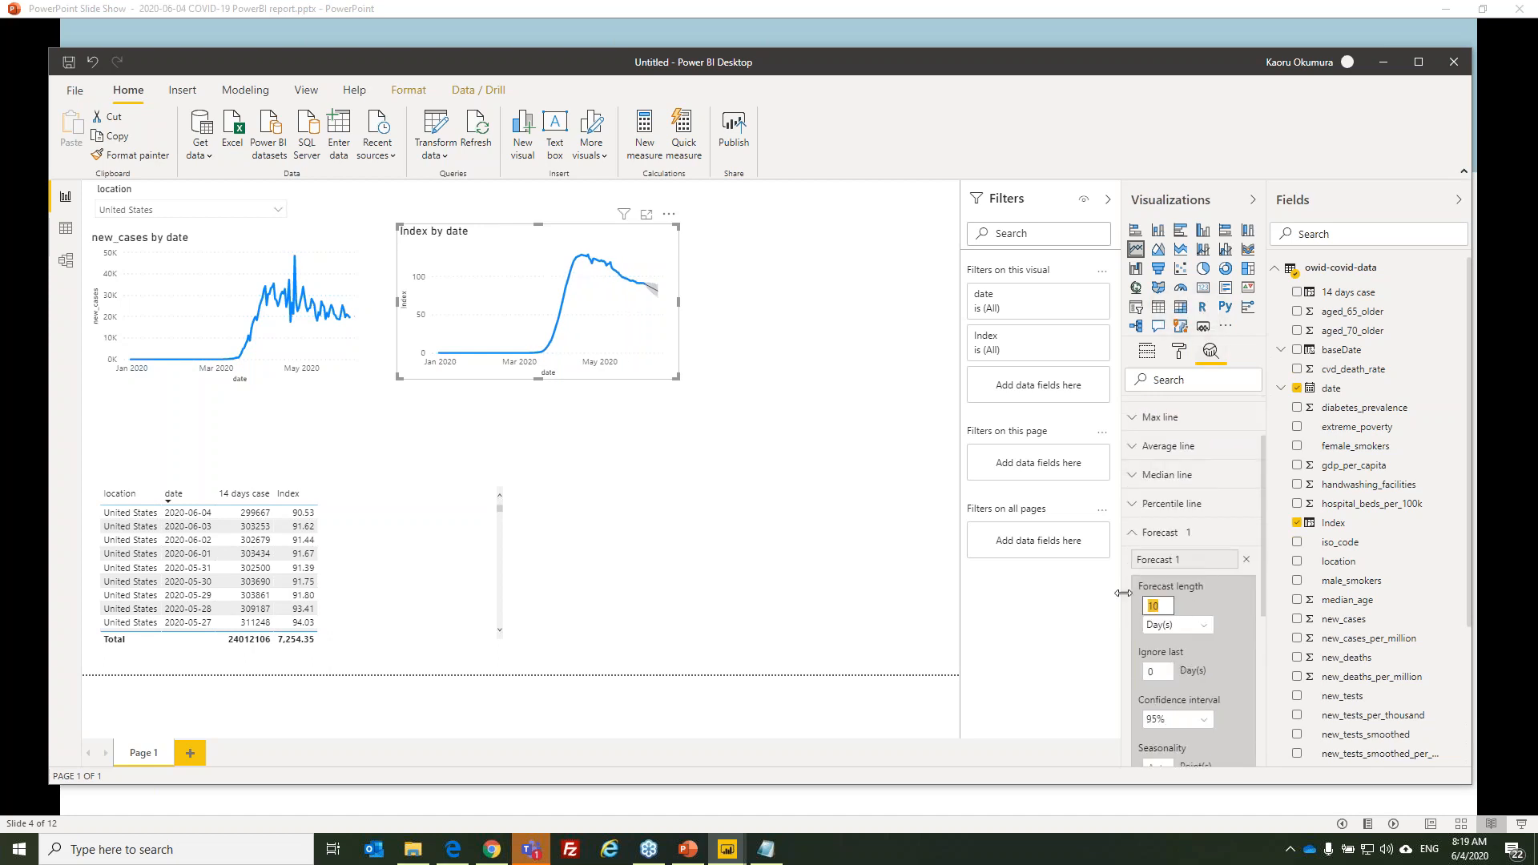
pyautogui.write('30')
pyautogui.scroll(-2, 1211, 621)
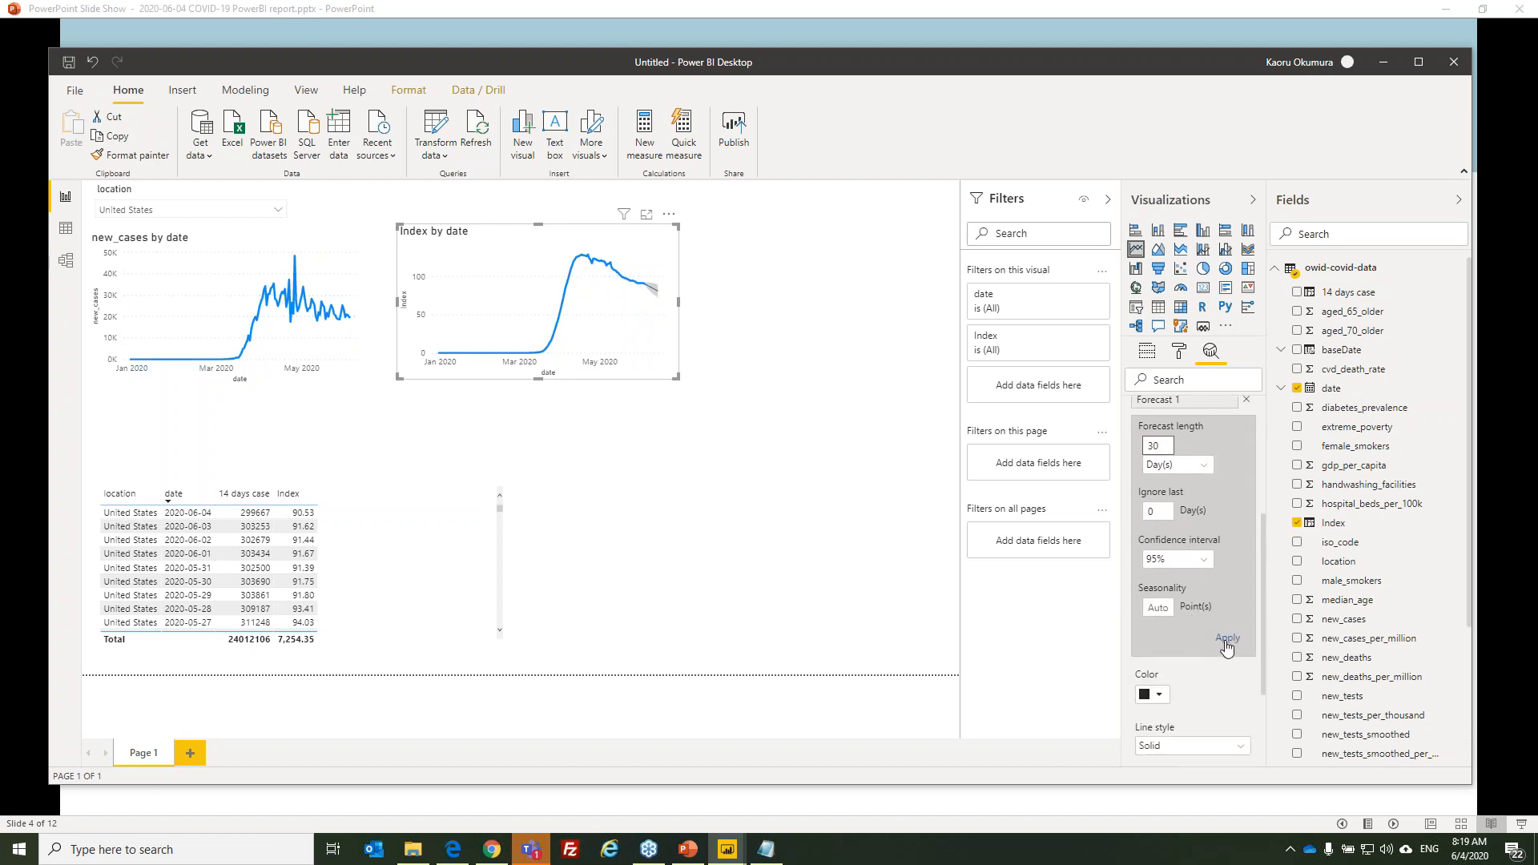
pyautogui.click(1226, 639)
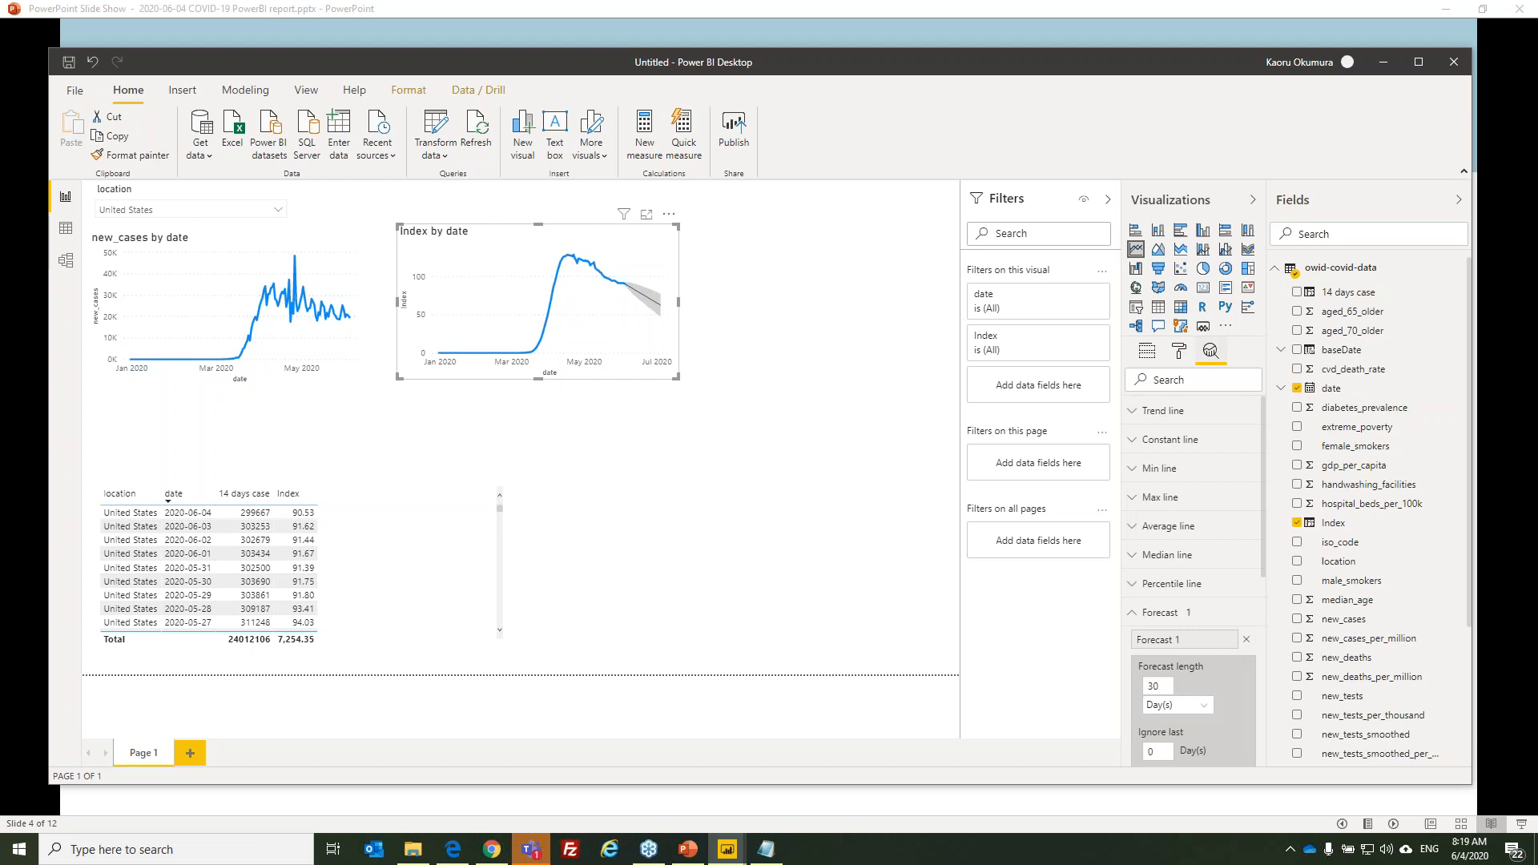
# Check the forecast values on the Index by date chart and make the chart narrower.
pyautogui.moveTo(633, 290)
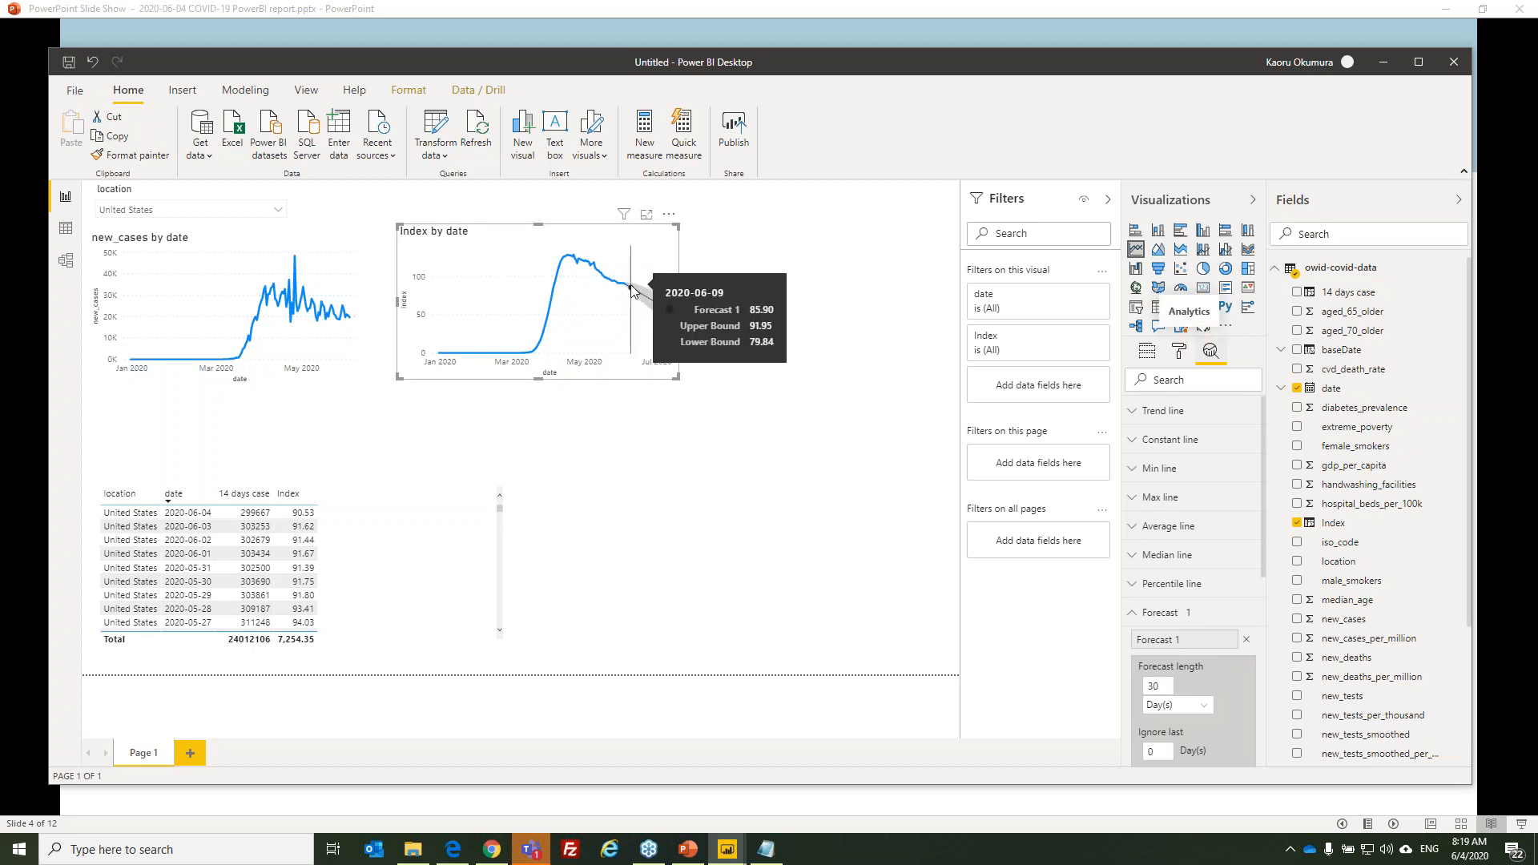
pyautogui.moveTo(678, 378); pyautogui.dragTo(593, 385)
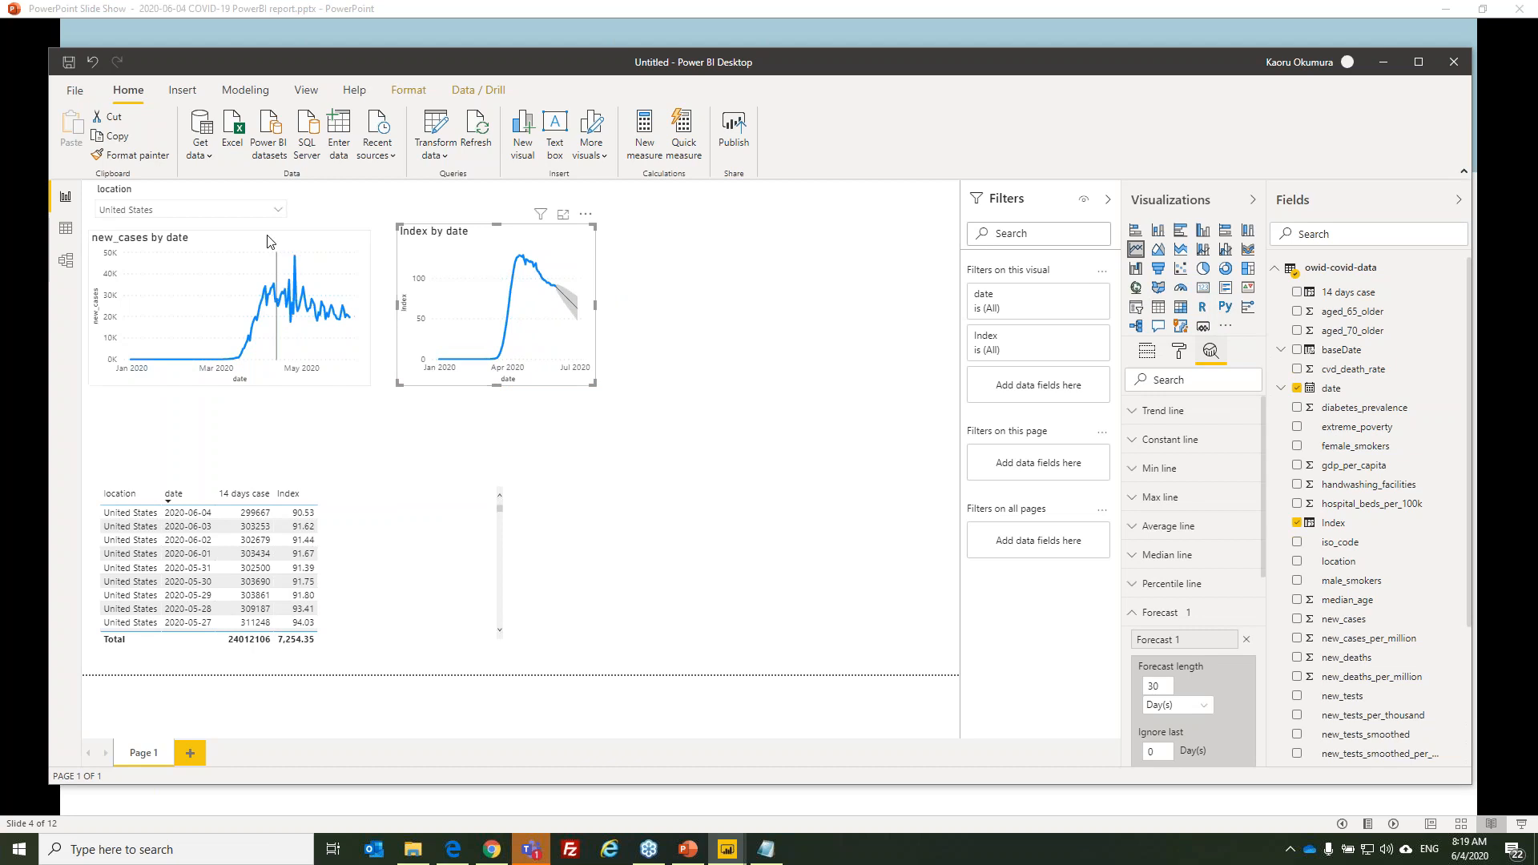
# Filter the report by Albania and by Antigua and Barbuda in turn, and clear the location slicer.
pyautogui.click(200, 220)
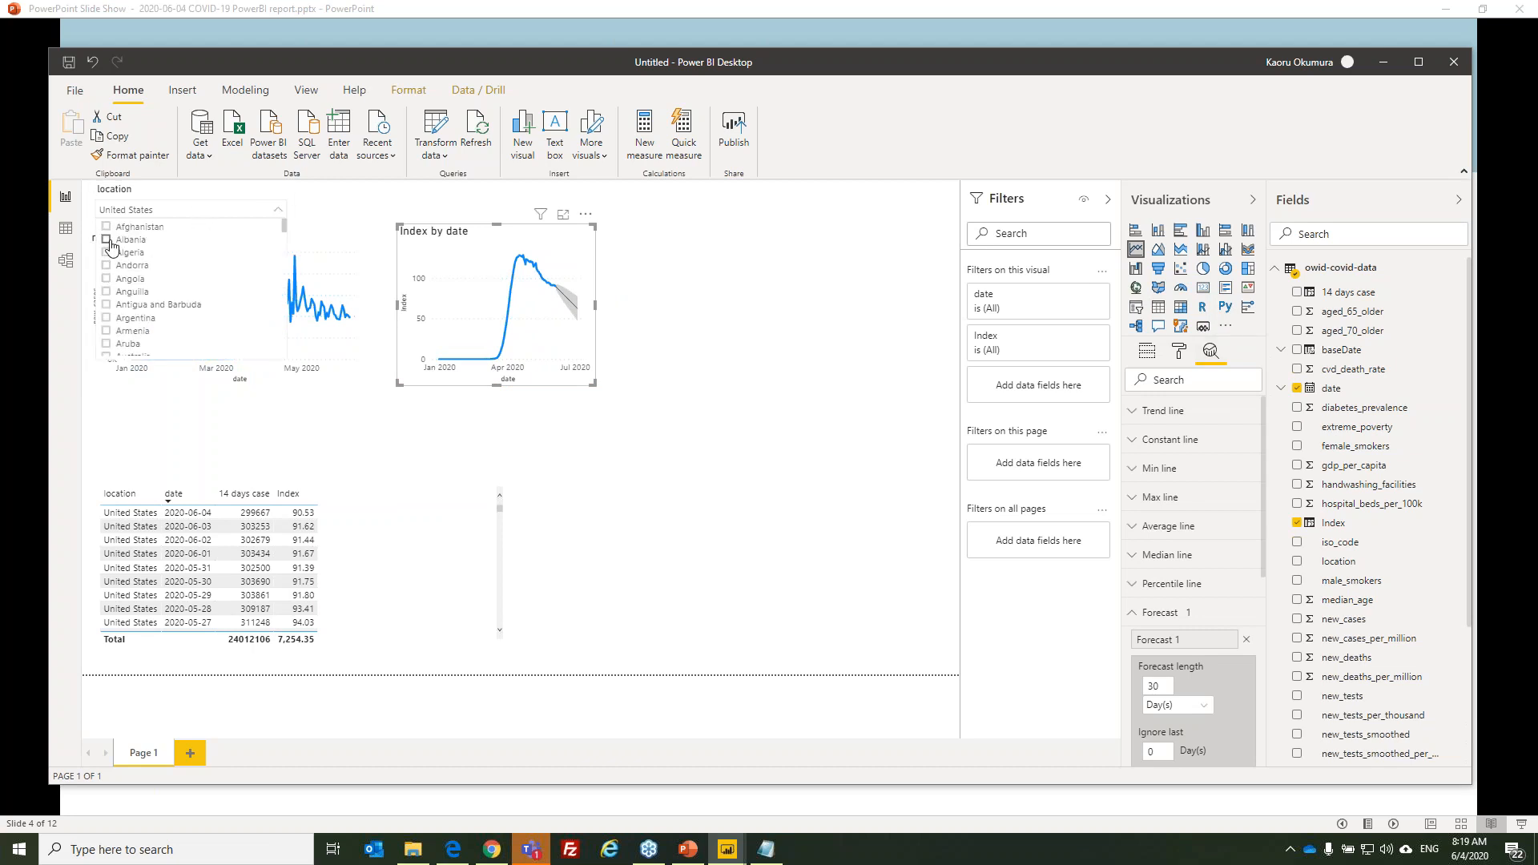
pyautogui.click(108, 240)
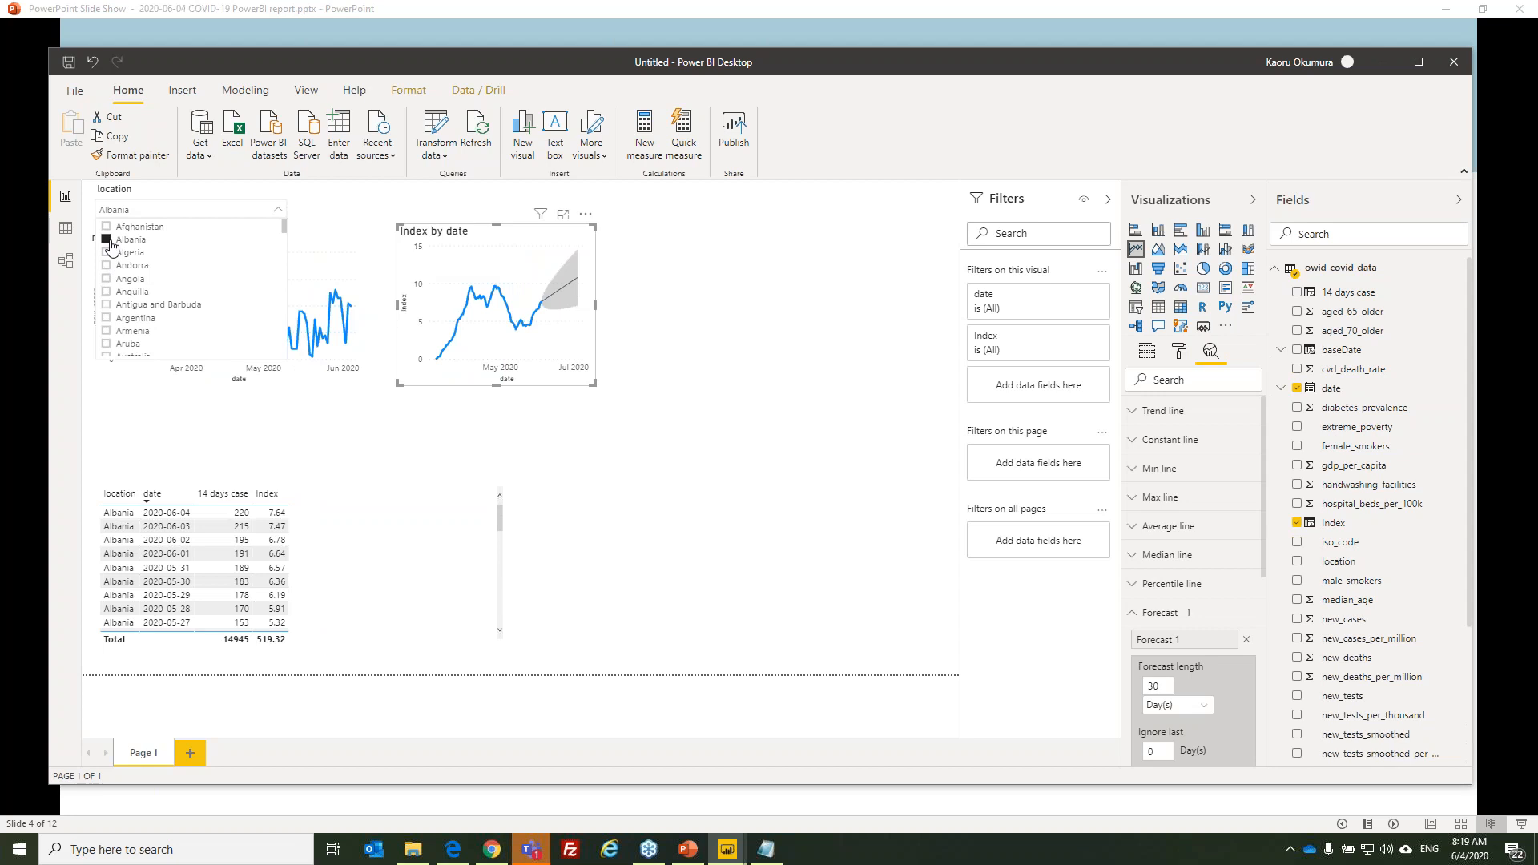
pyautogui.click(109, 306)
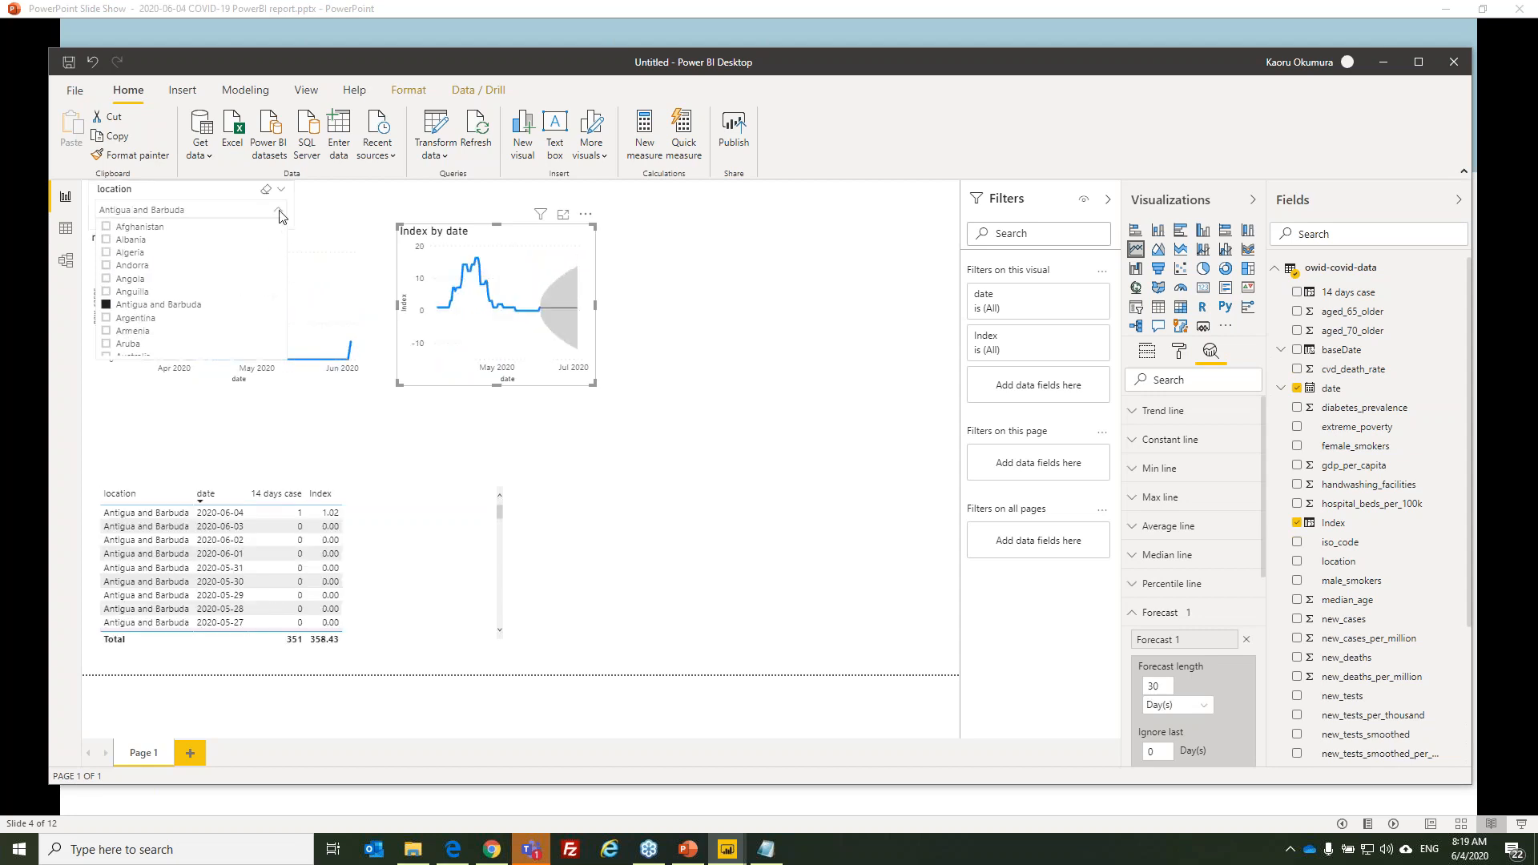
pyautogui.click(266, 189)
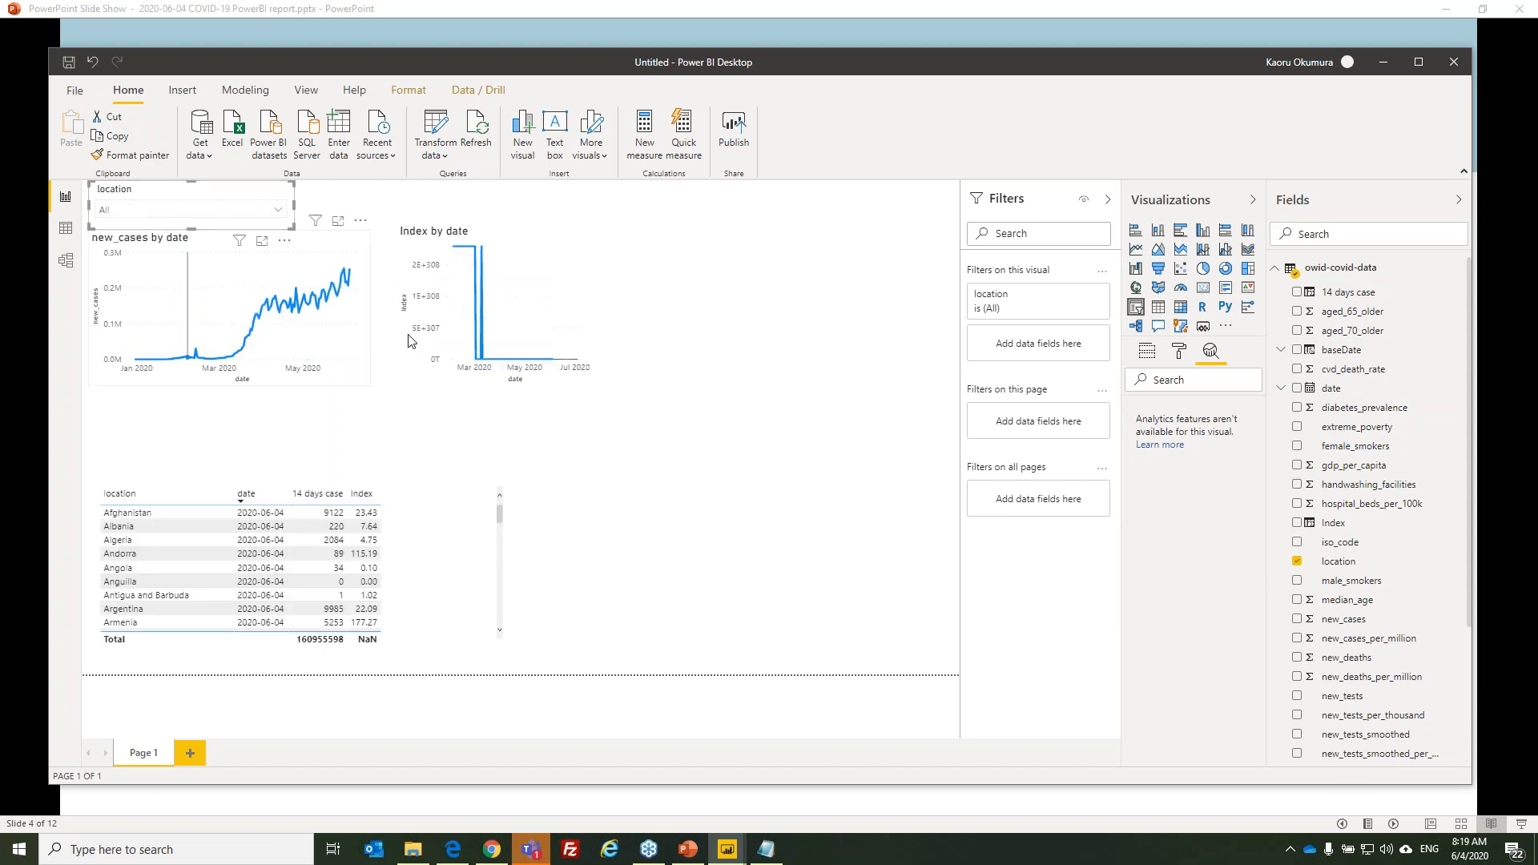
# Sort the table by Index in descending order to find the source of the chart's spike.
pyautogui.moveTo(473, 272)
pyautogui.click(370, 502)
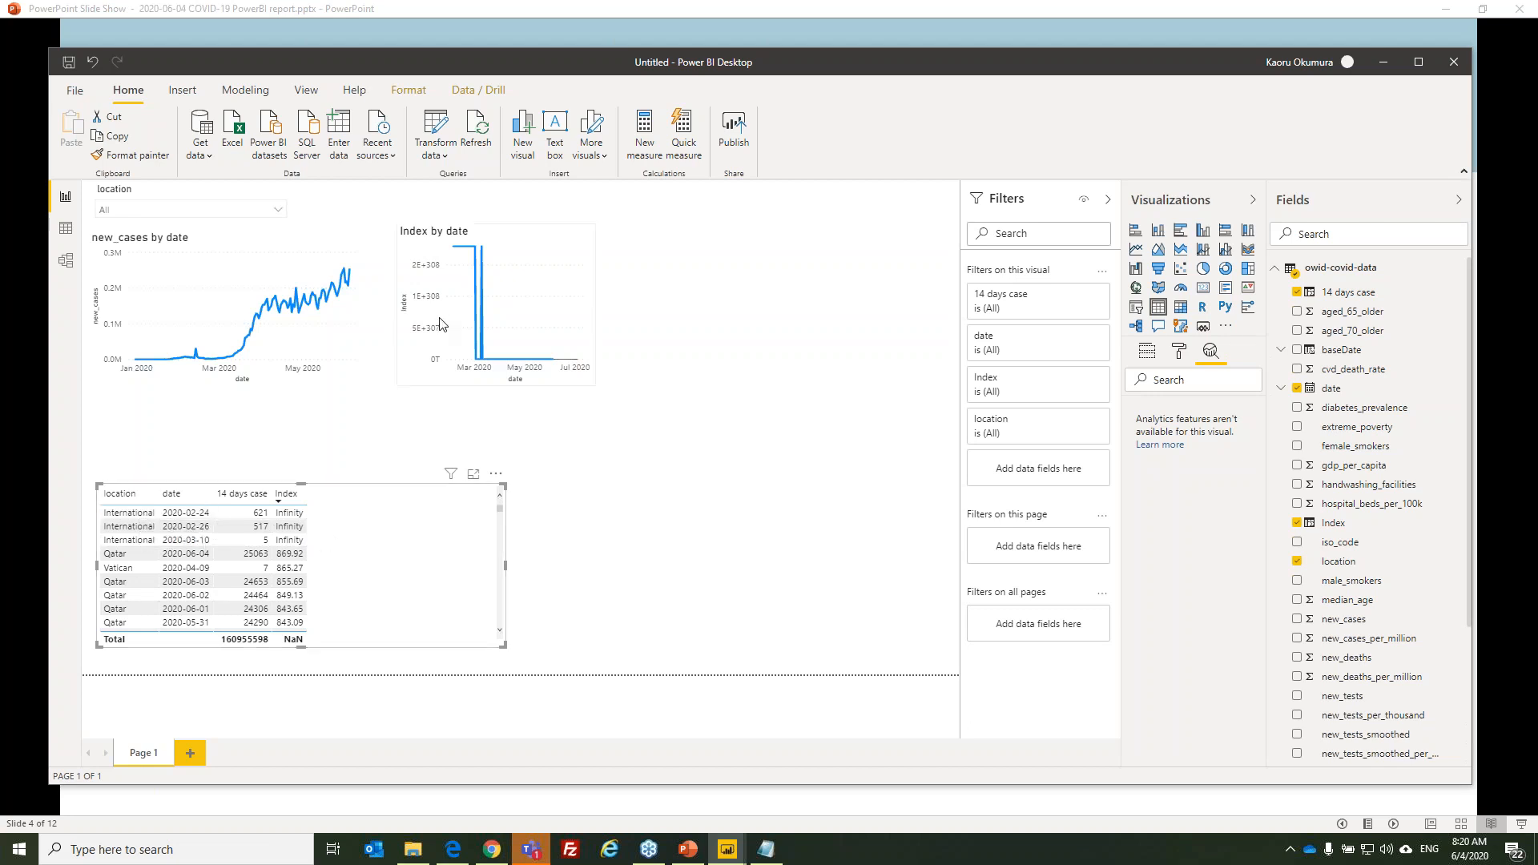
# Filter the Index by date chart to show only Index values less than 9999999.
pyautogui.click(470, 251)
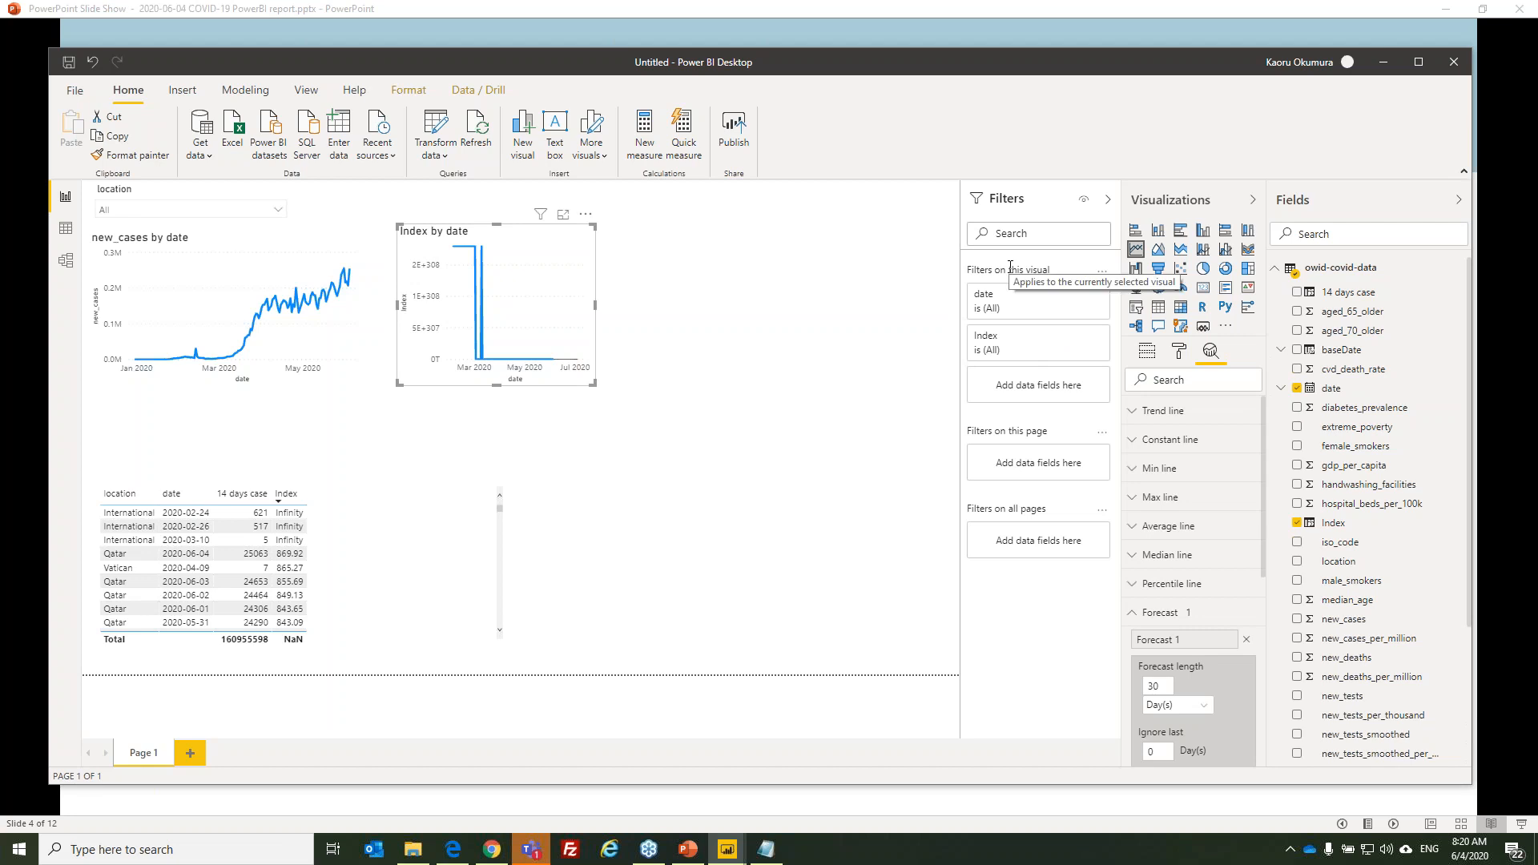
pyautogui.click(1077, 337)
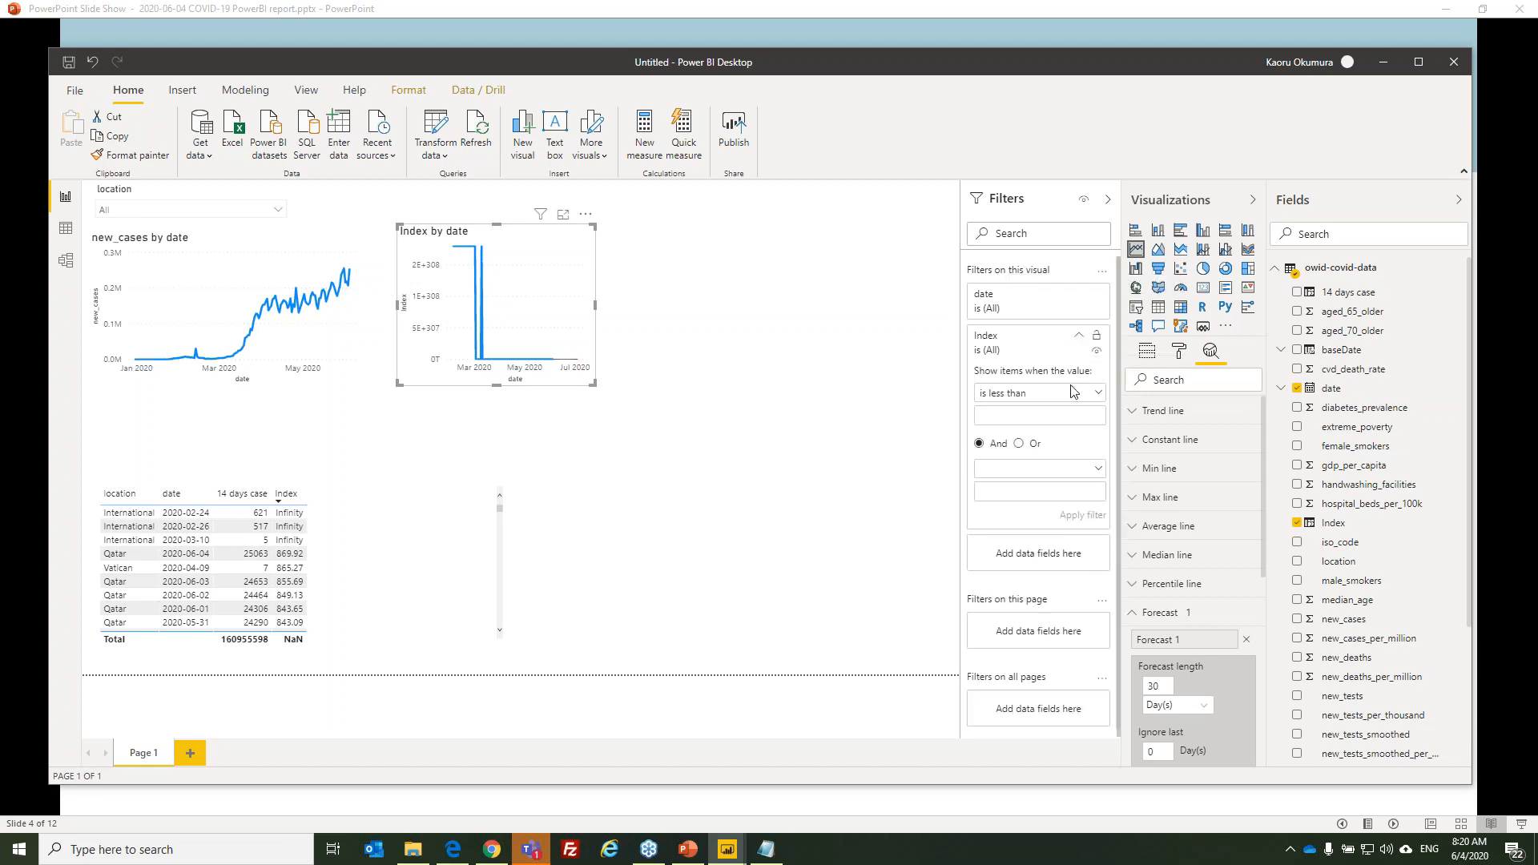
pyautogui.click(1055, 417)
pyautogui.write('9')
pyautogui.click(1082, 515)
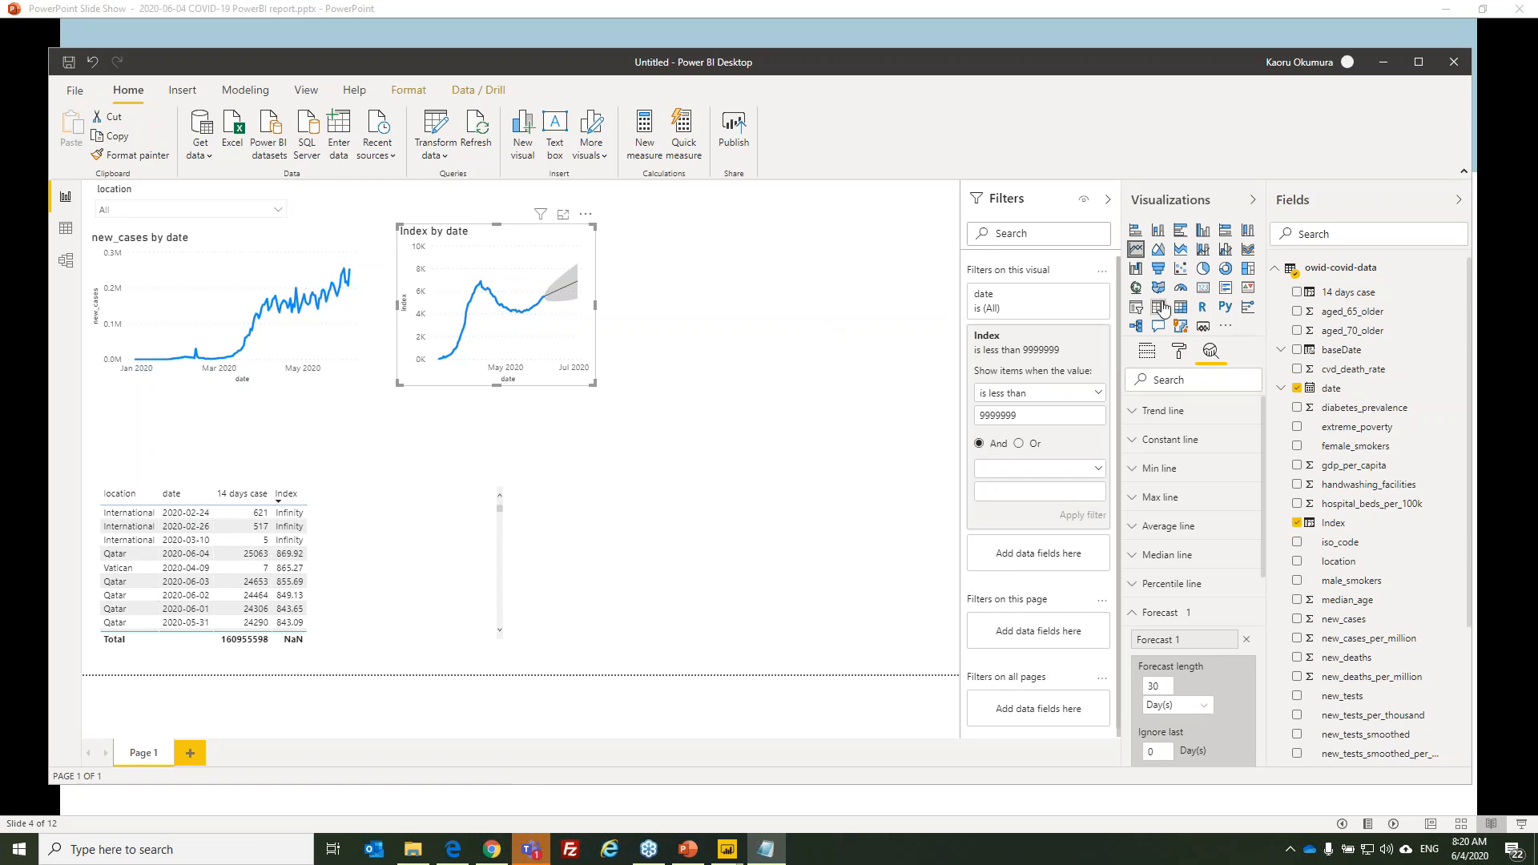
# Insert a new clustered bar chart beside the Index by date chart and extend it upward to nearly the full page height.
pyautogui.click(1178, 232)
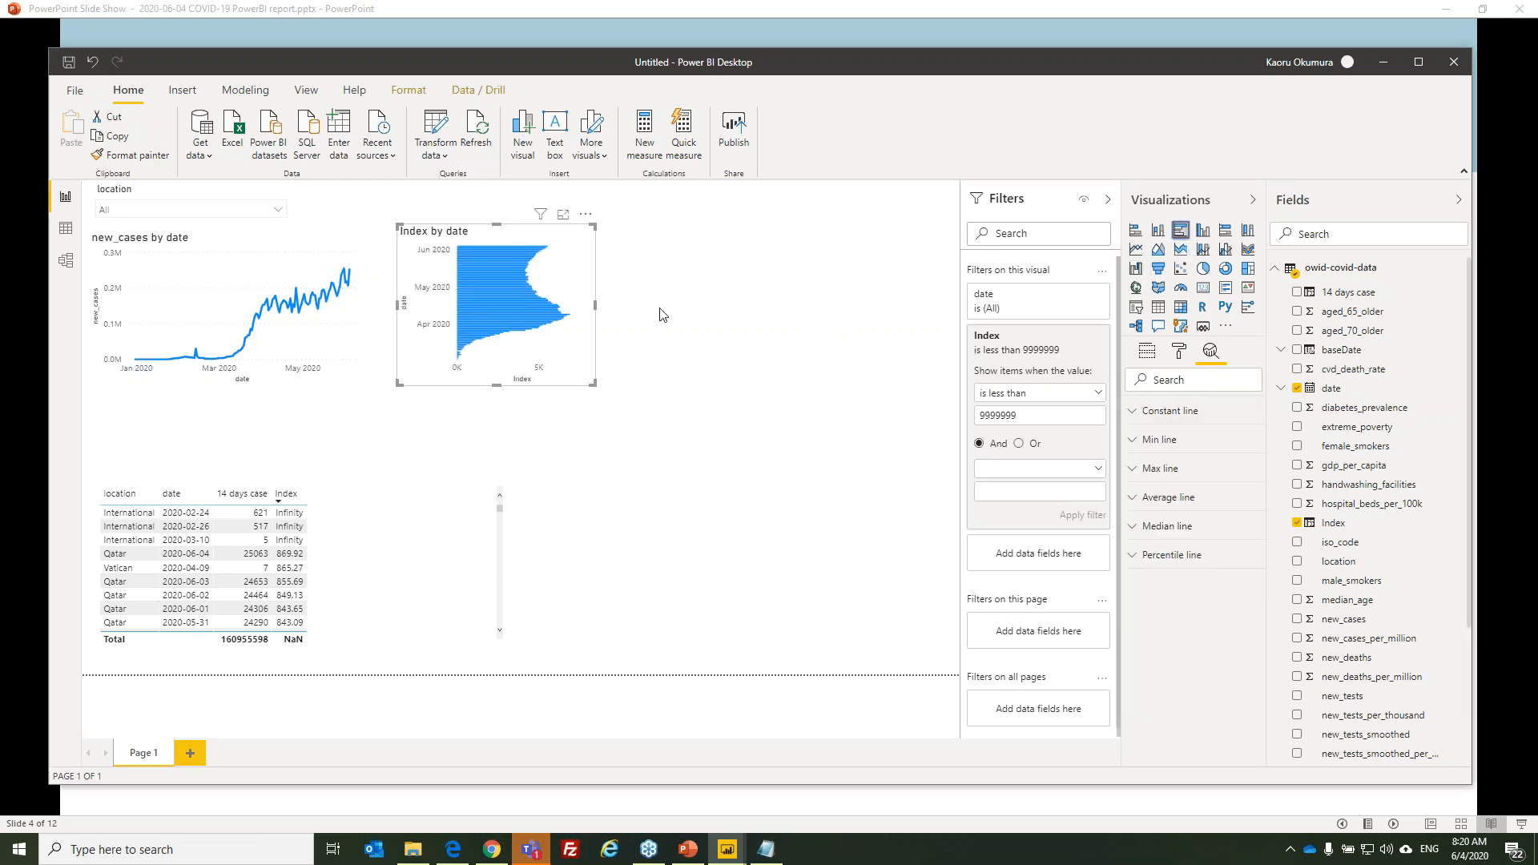
pyautogui.hotkey('ctrl', 'z')
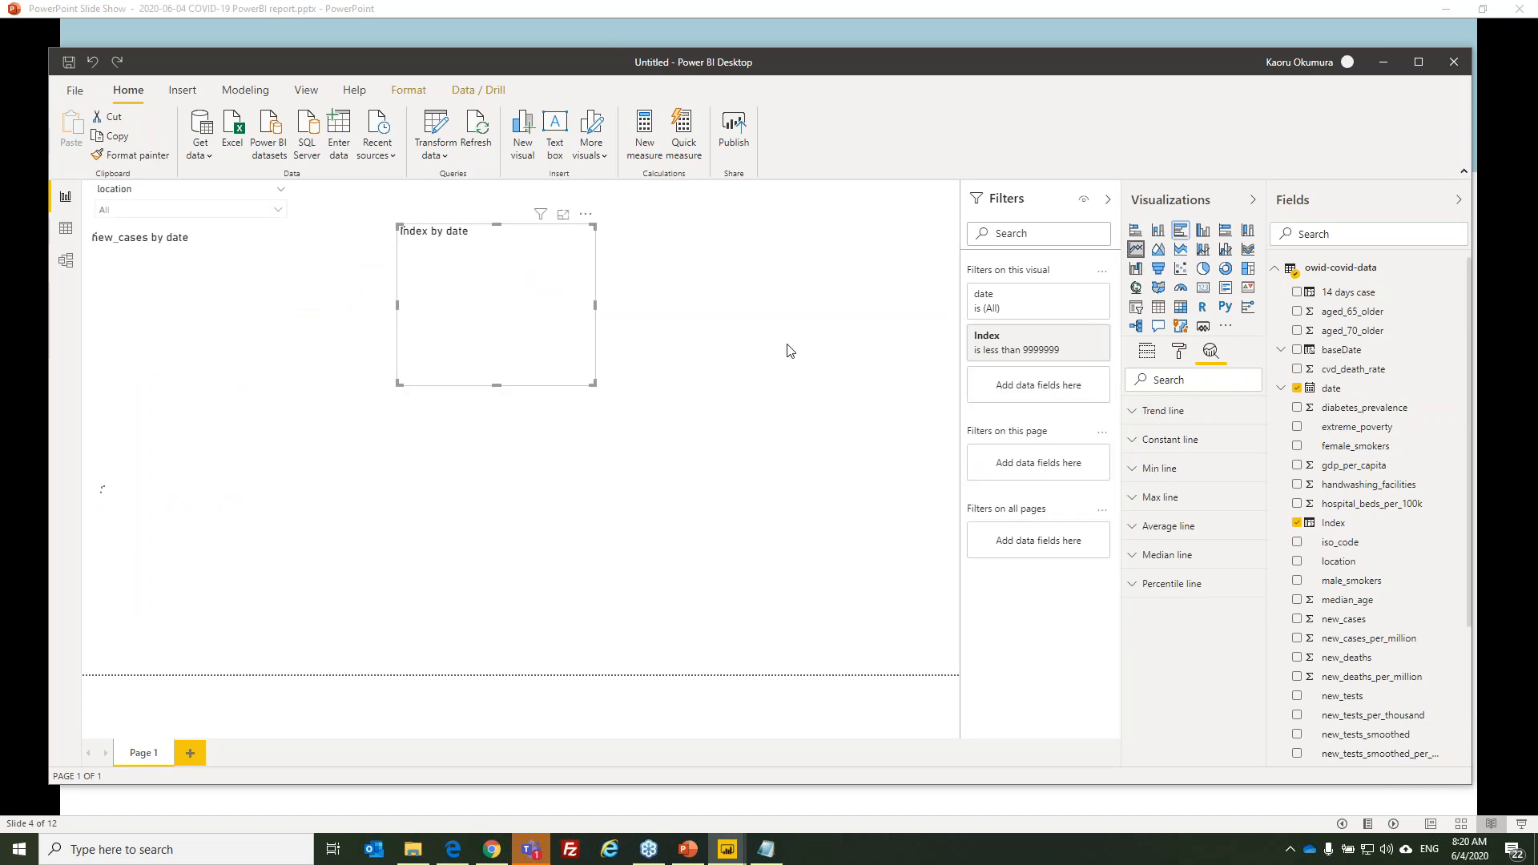
pyautogui.click(1181, 234)
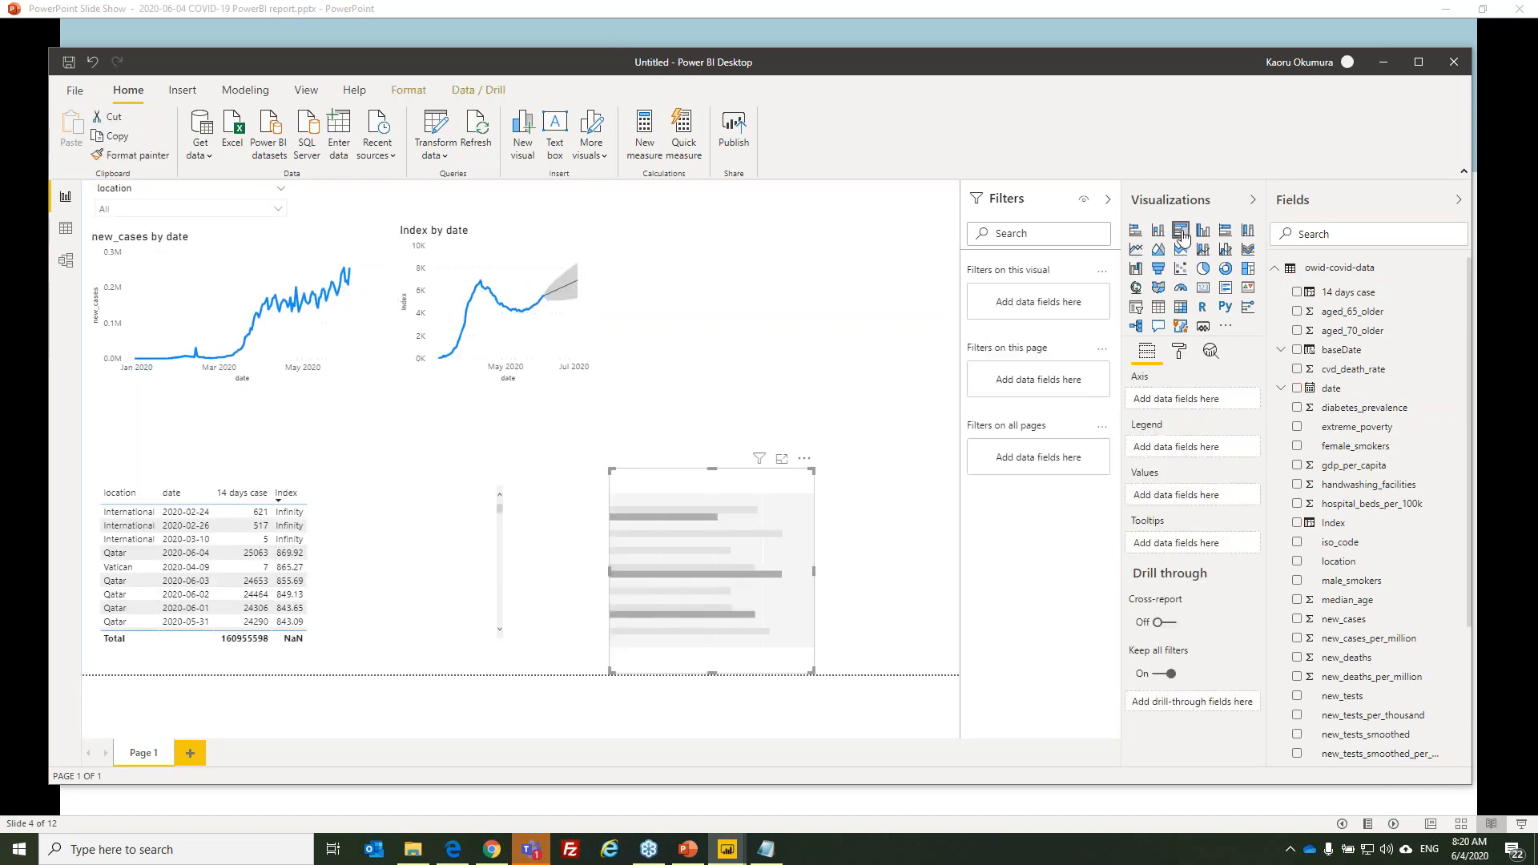
pyautogui.moveTo(712, 469); pyautogui.dragTo(712, 213)
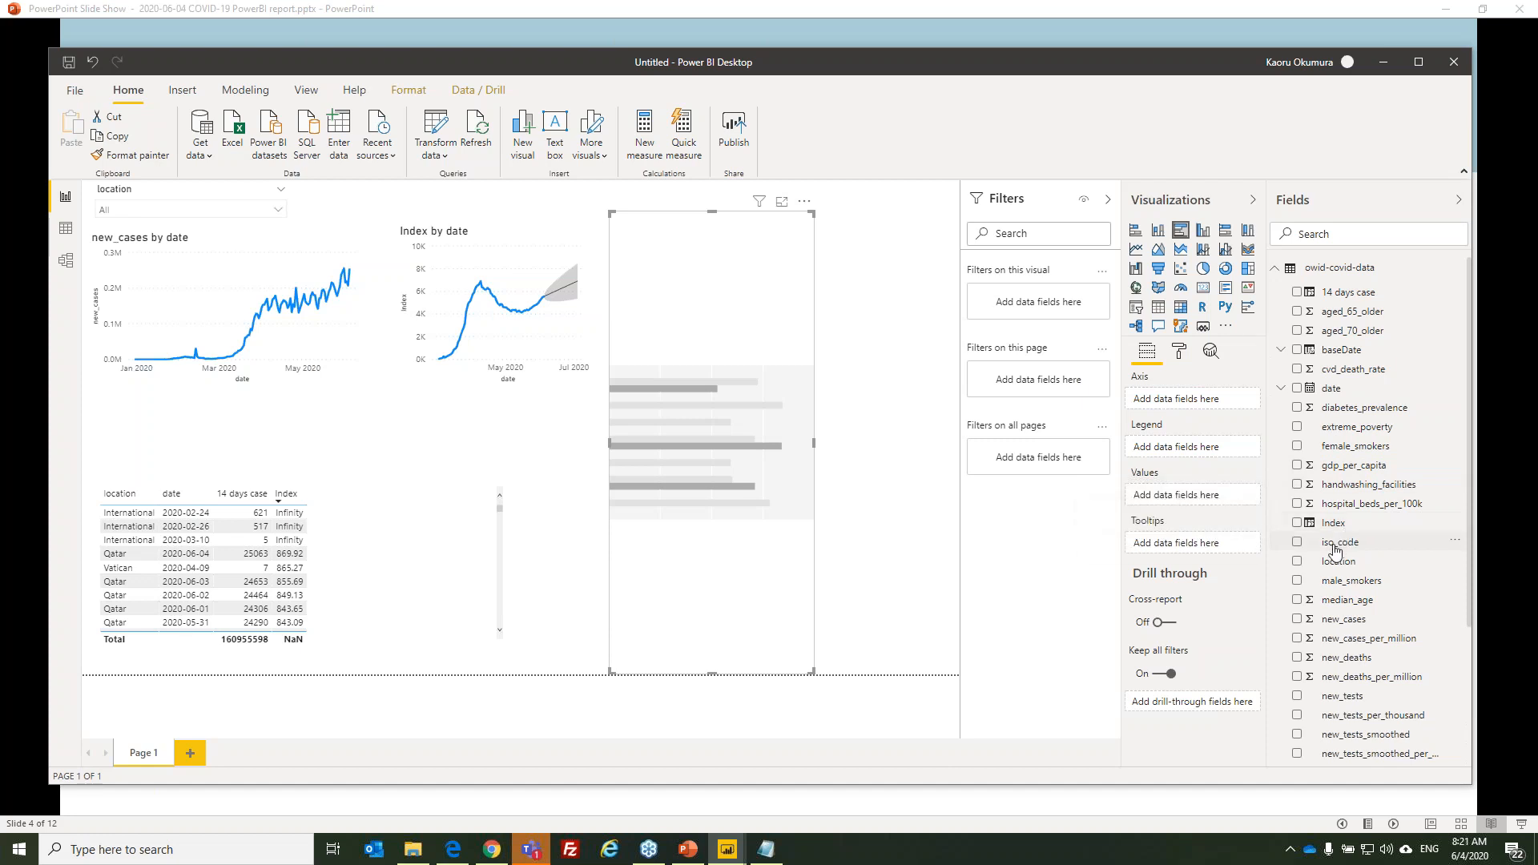
# Plot Index by location in the new bar chart and widen it to the page's edge.
pyautogui.click(1297, 523)
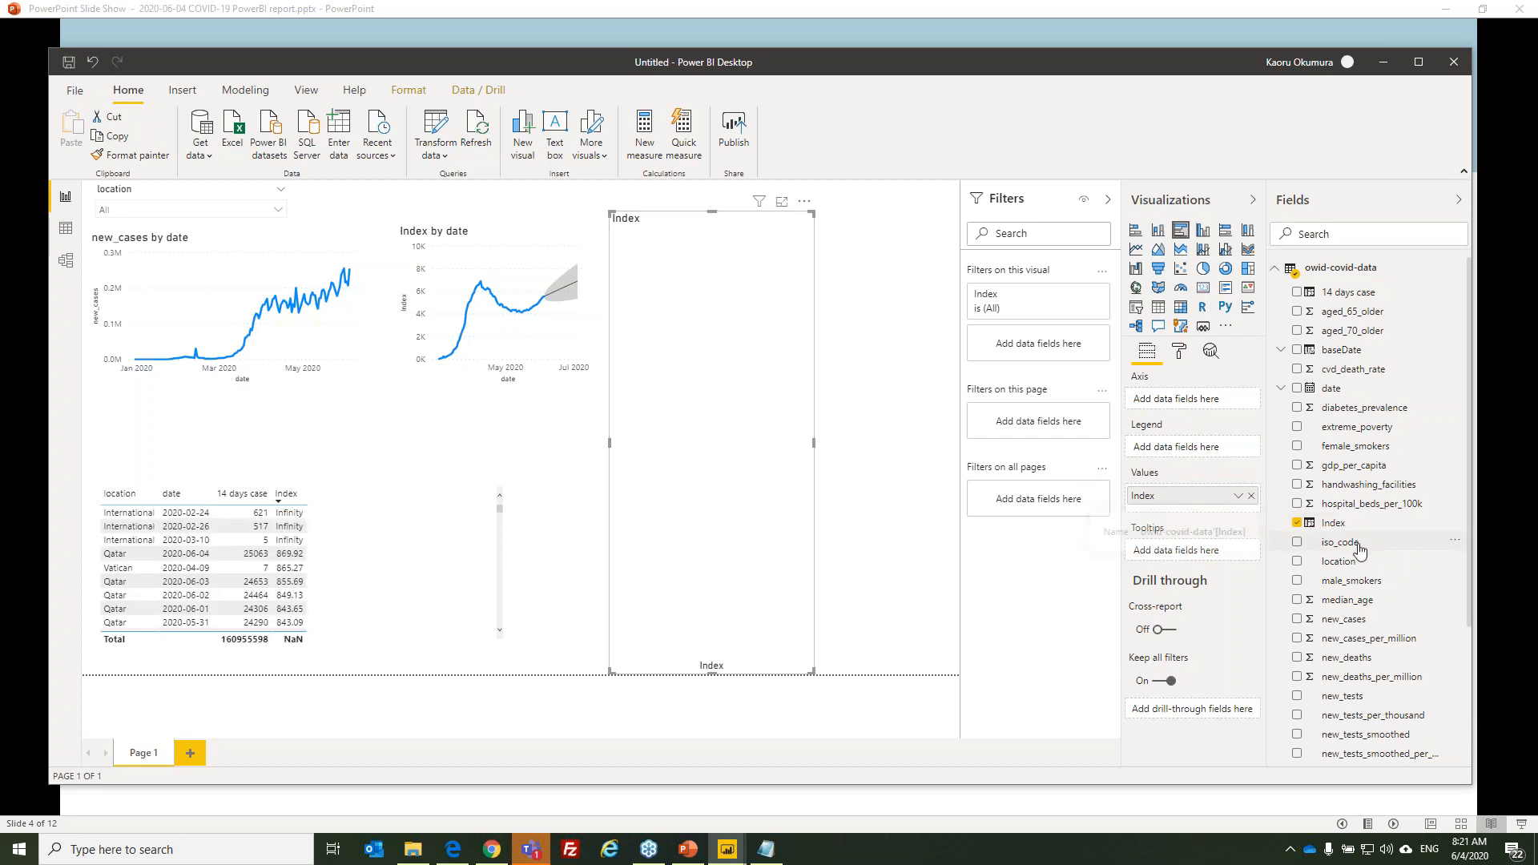
pyautogui.click(1296, 563)
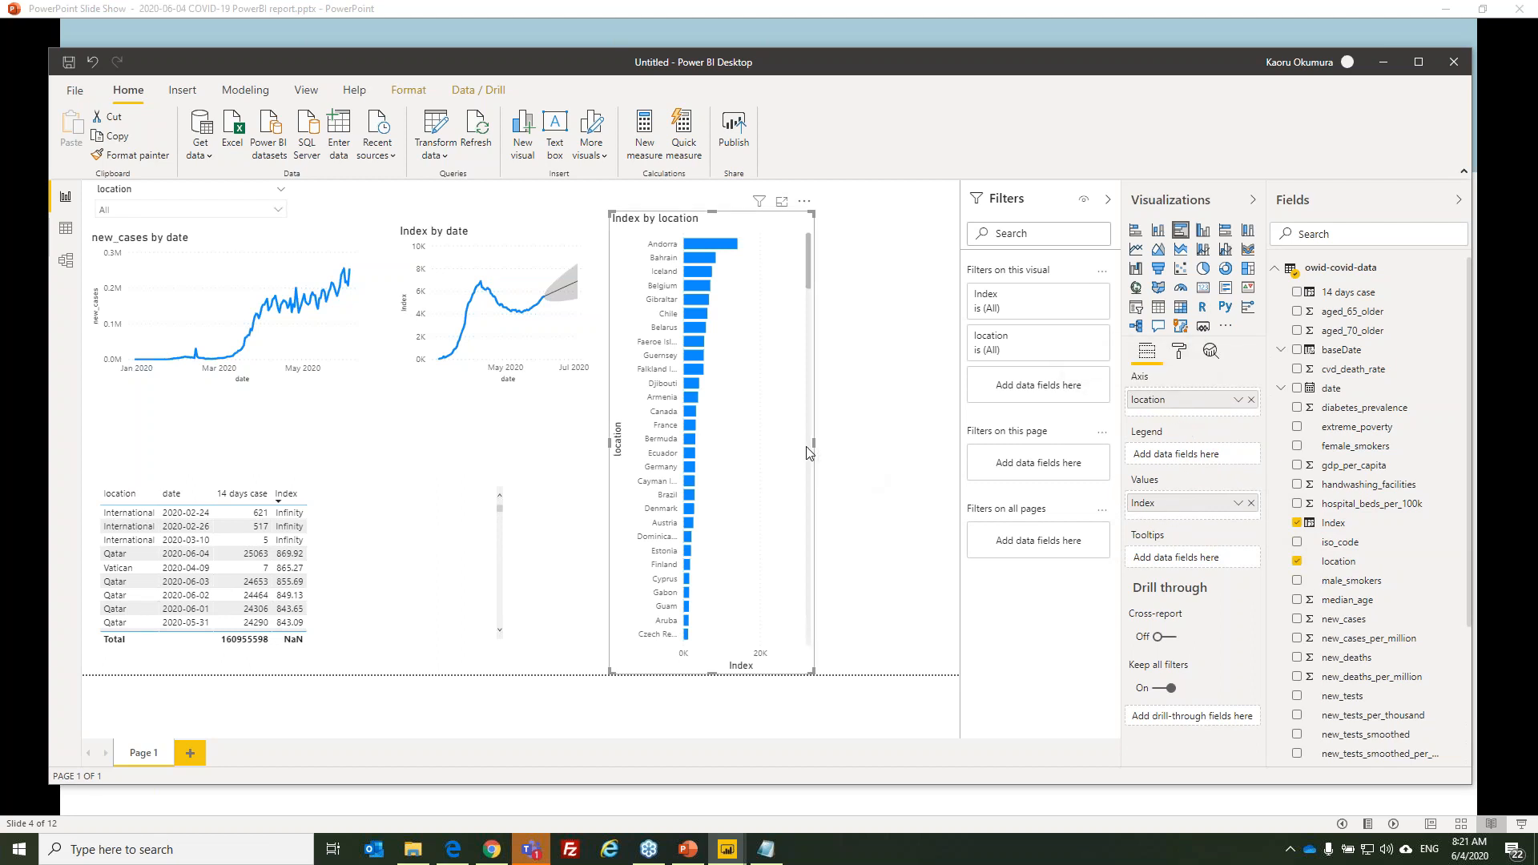
pyautogui.moveTo(815, 442); pyautogui.dragTo(950, 443)
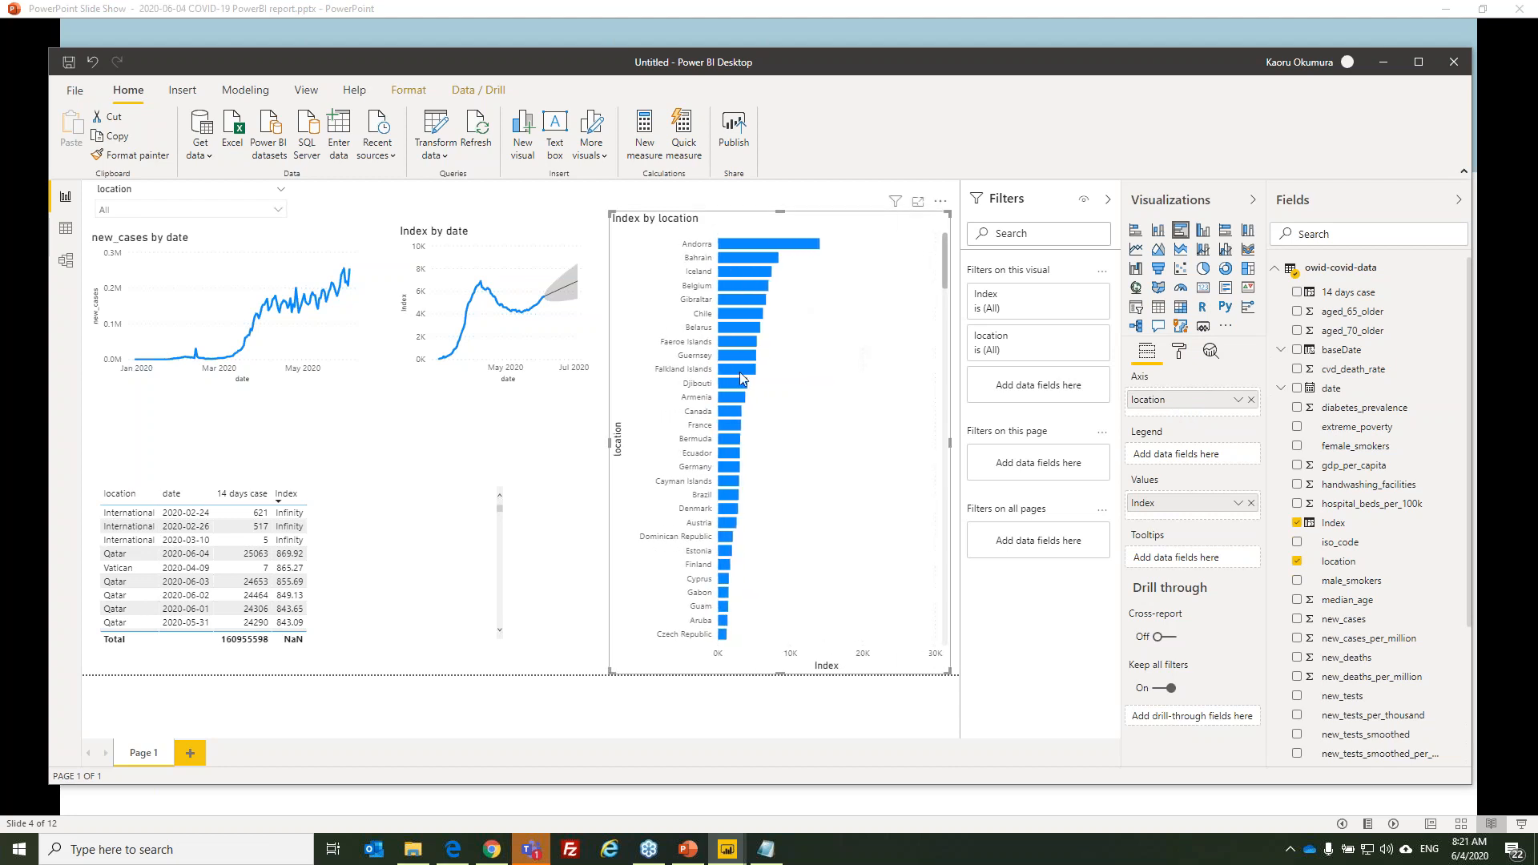
pyautogui.click(1238, 505)
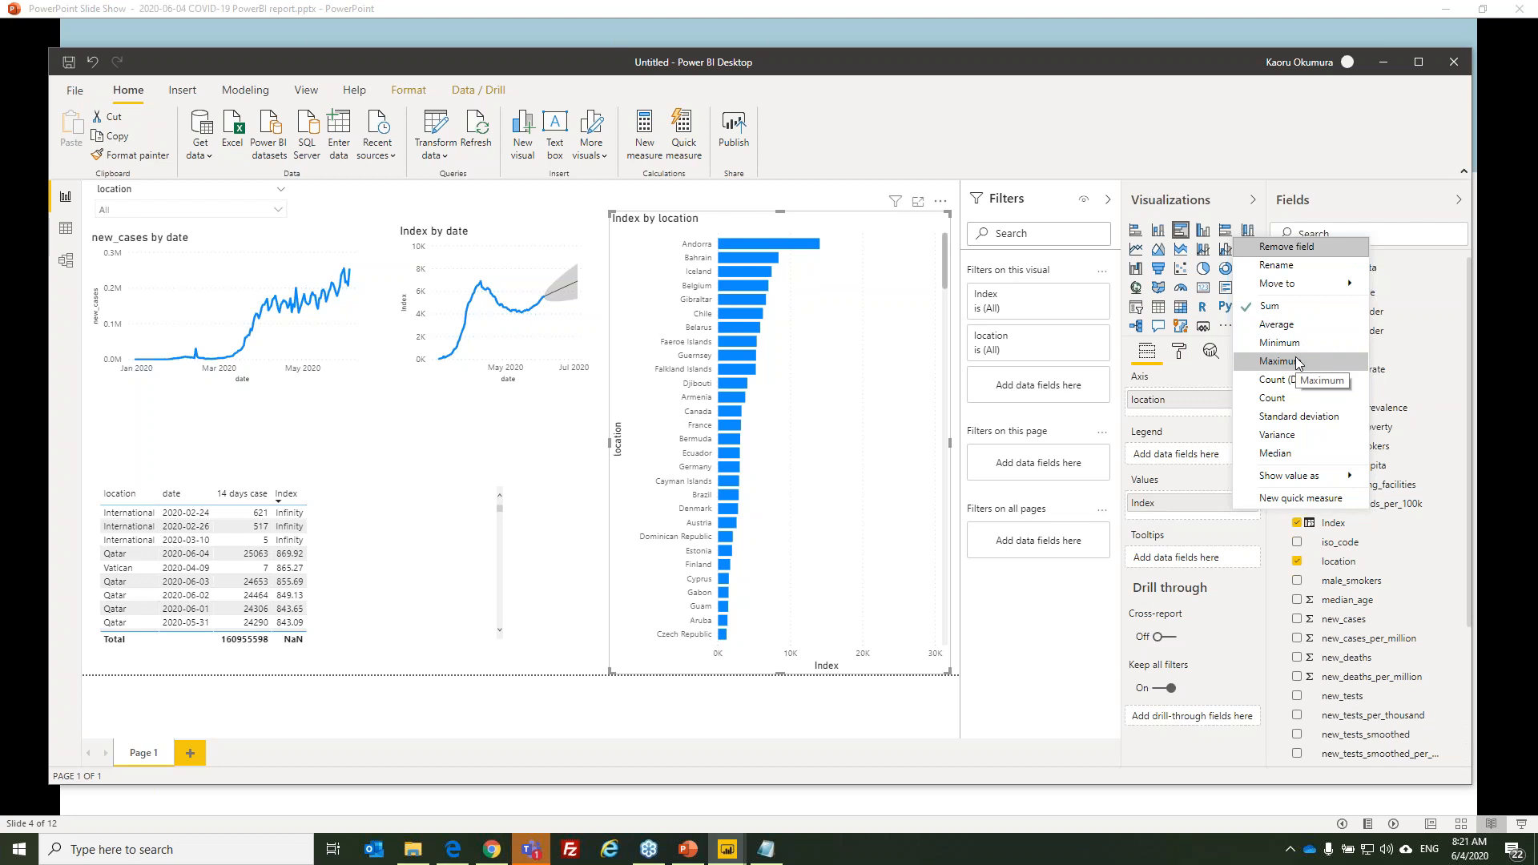
pyautogui.click(1241, 152)
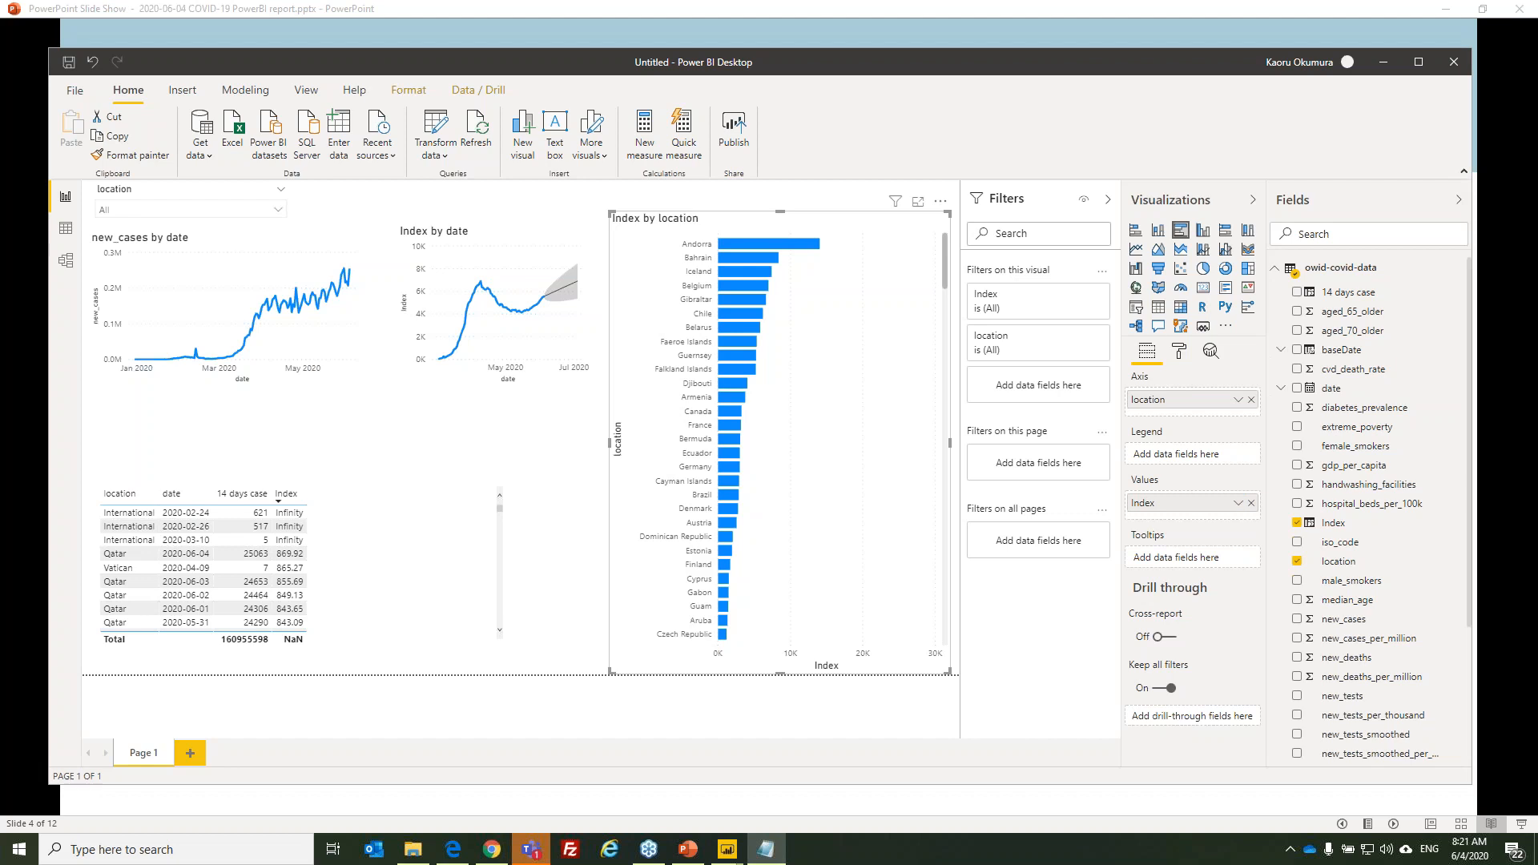
# Add to owid-covid-data the column Latest = VAR baseLocation = [location] RETURN IF([date]=MAXX(FILTER('owid-covid-data',[location]=baseLocation),'owid-covid-data'[date]),"true","false").
pyautogui.click(1461, 273)
pyautogui.click(1399, 309)
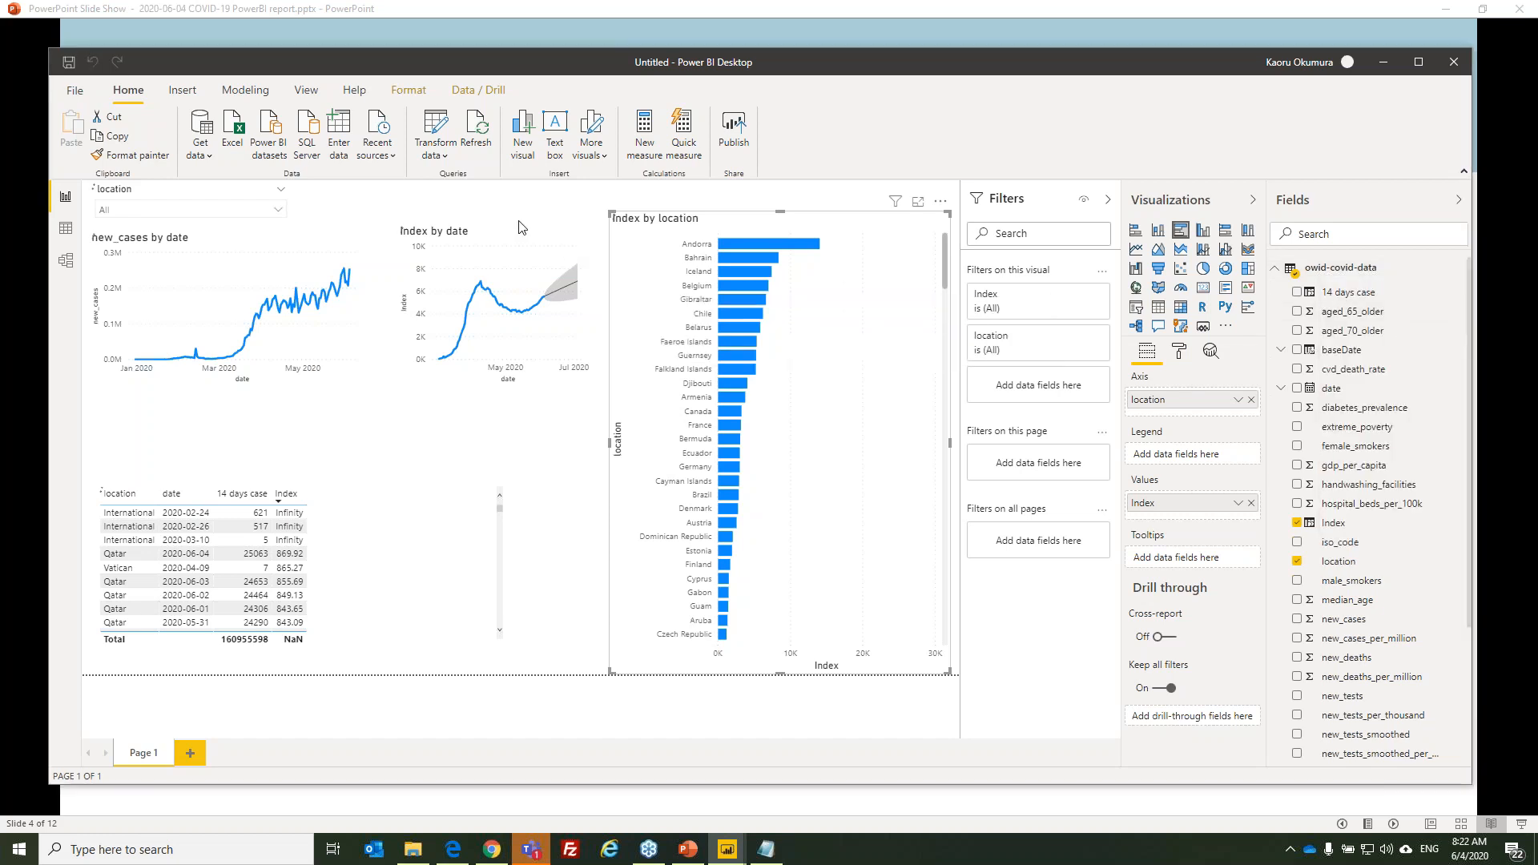
pyautogui.click(370, 197)
pyautogui.hotkey('ctrl', 'a')
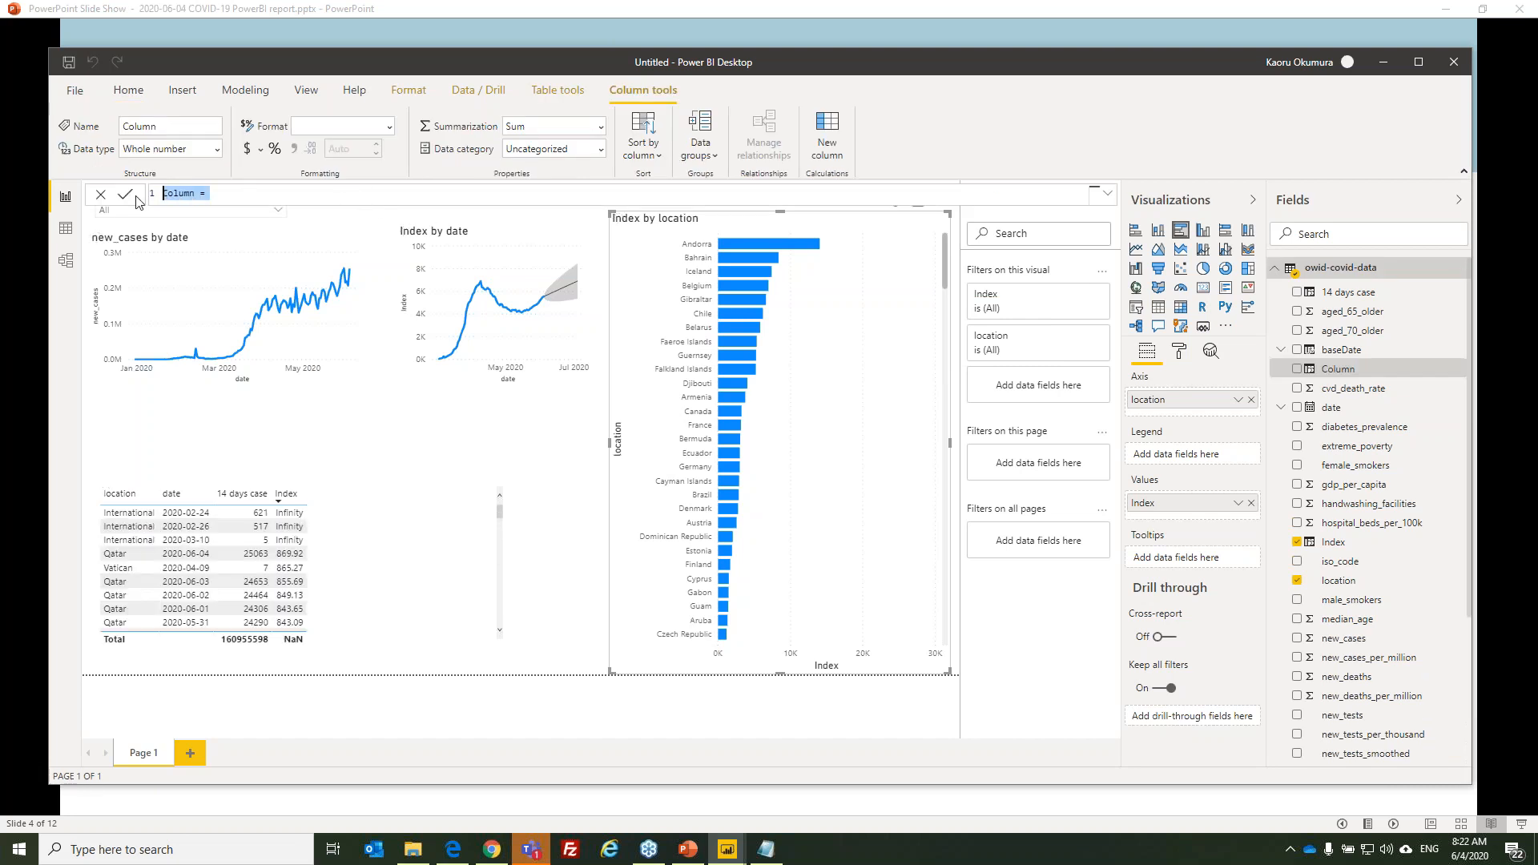
pyautogui.write('Latest = VAR baseLocation = [location] RETURN IF([date]=MAXX(FILTER(\'owid-covid-data\',[location]=baseLocation),\'owid-covid-data\'[date]),"true","false")')
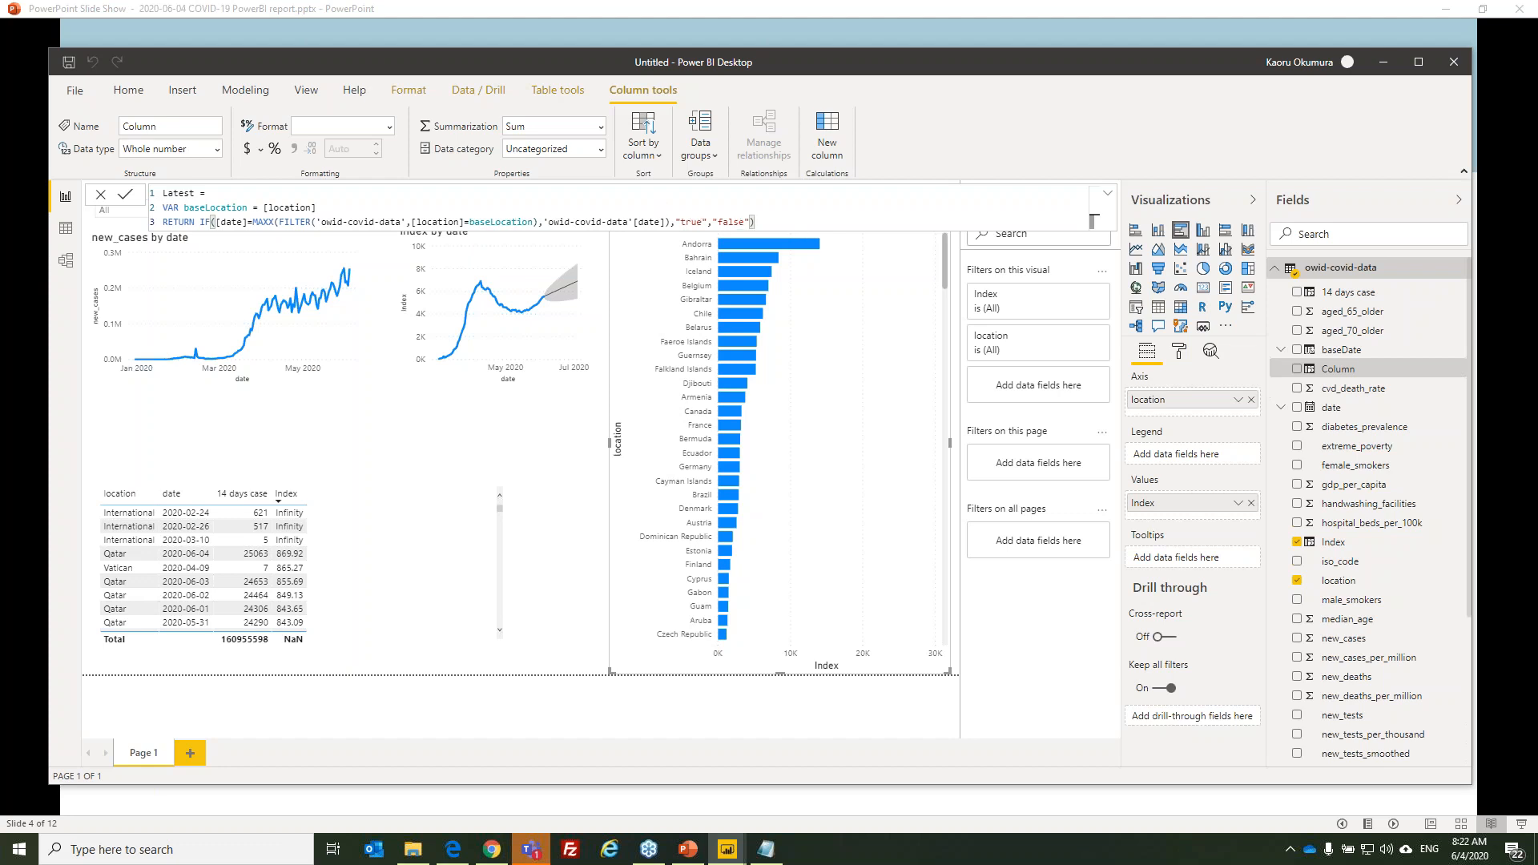
pyautogui.press('Return')
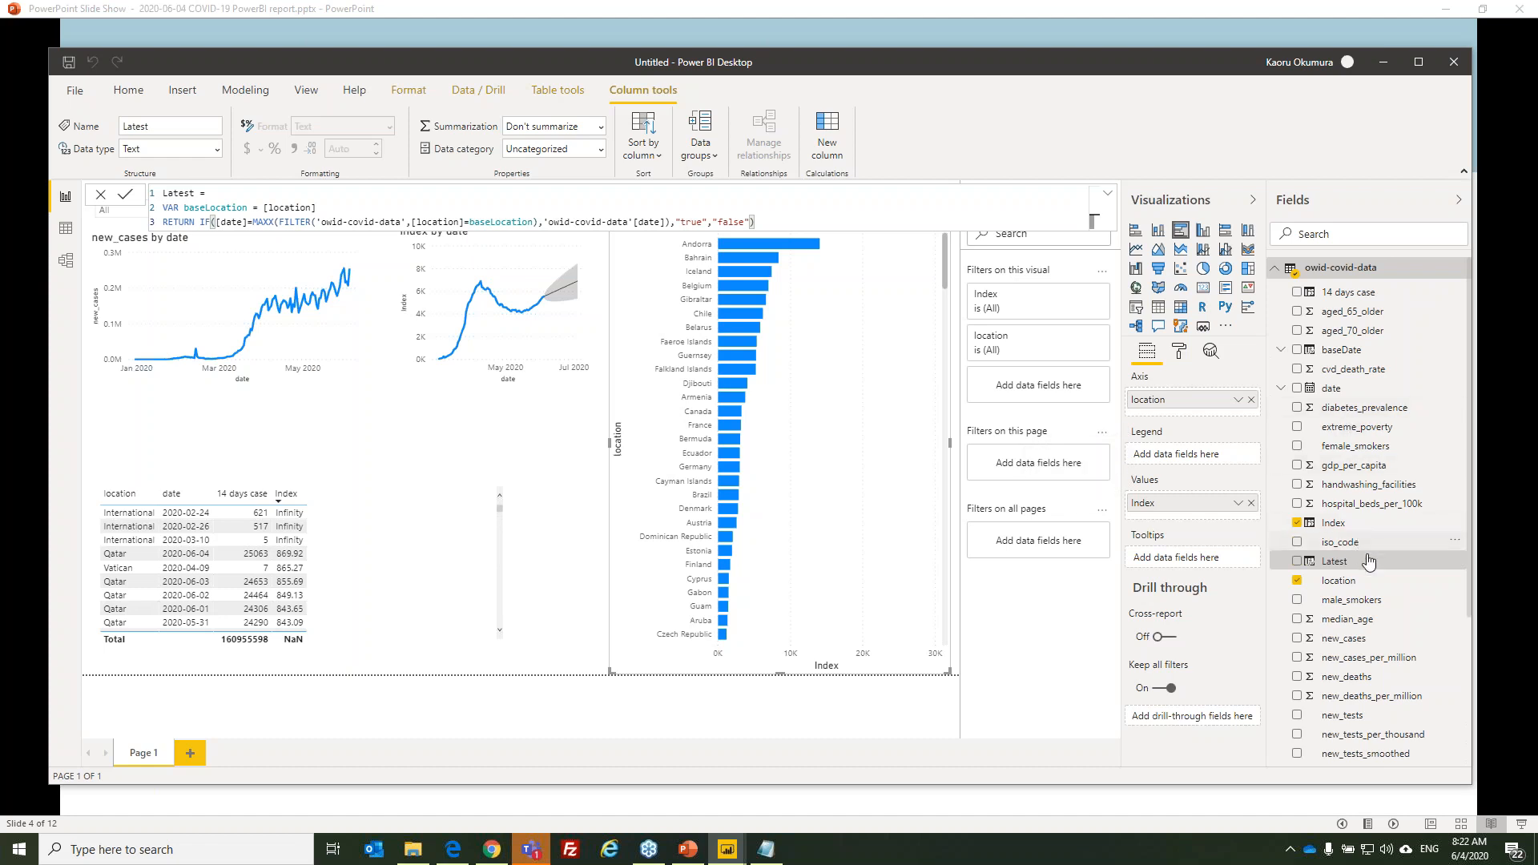
# Filter the Index by location chart to rows where Latest is true and Index is less than 9999999.
pyautogui.moveTo(1335, 567); pyautogui.dragTo(1038, 398)
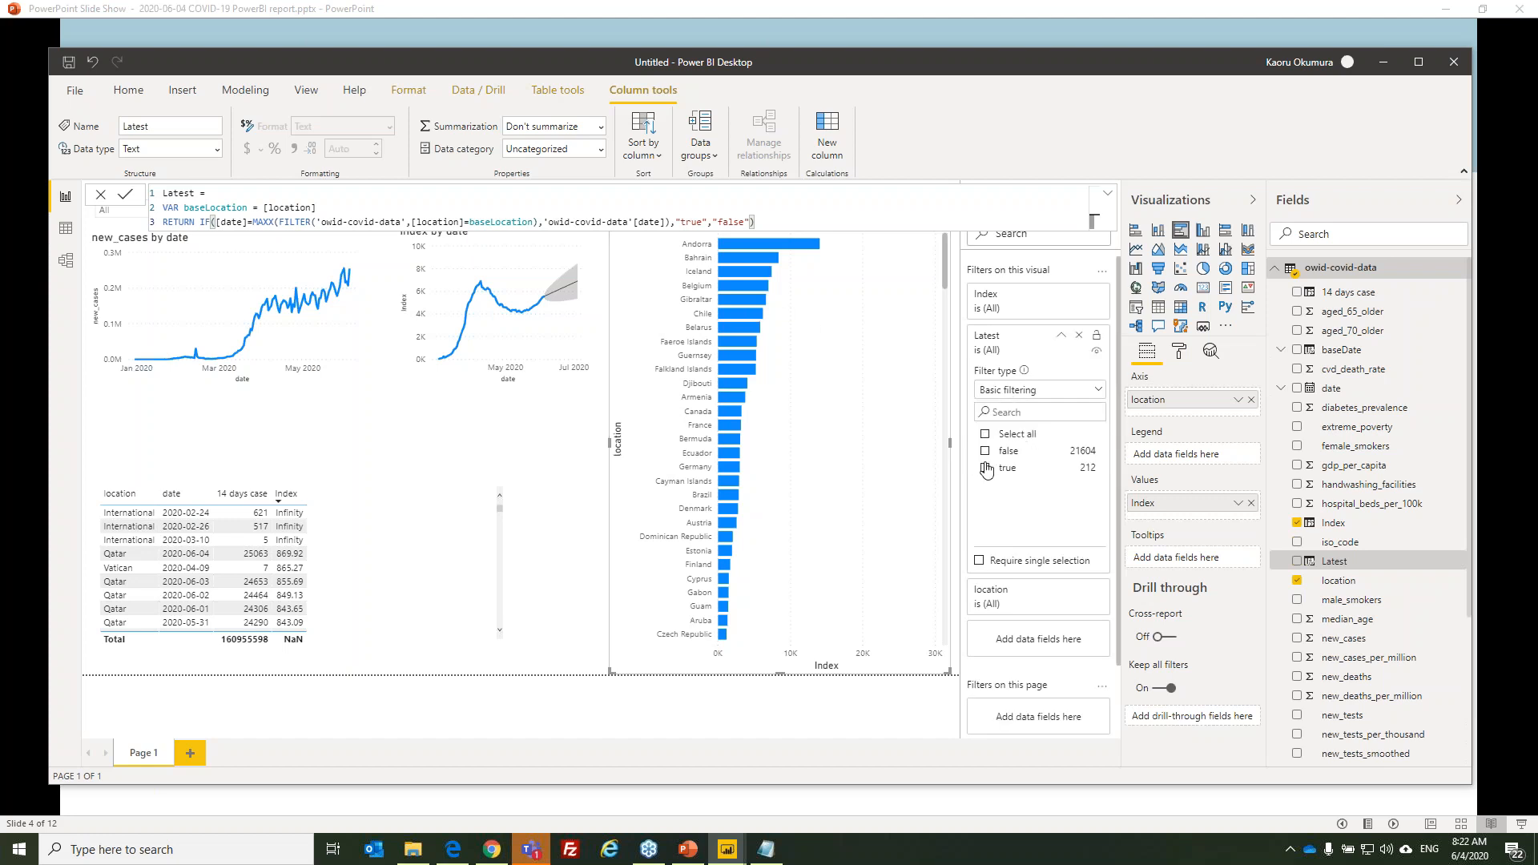
pyautogui.click(985, 469)
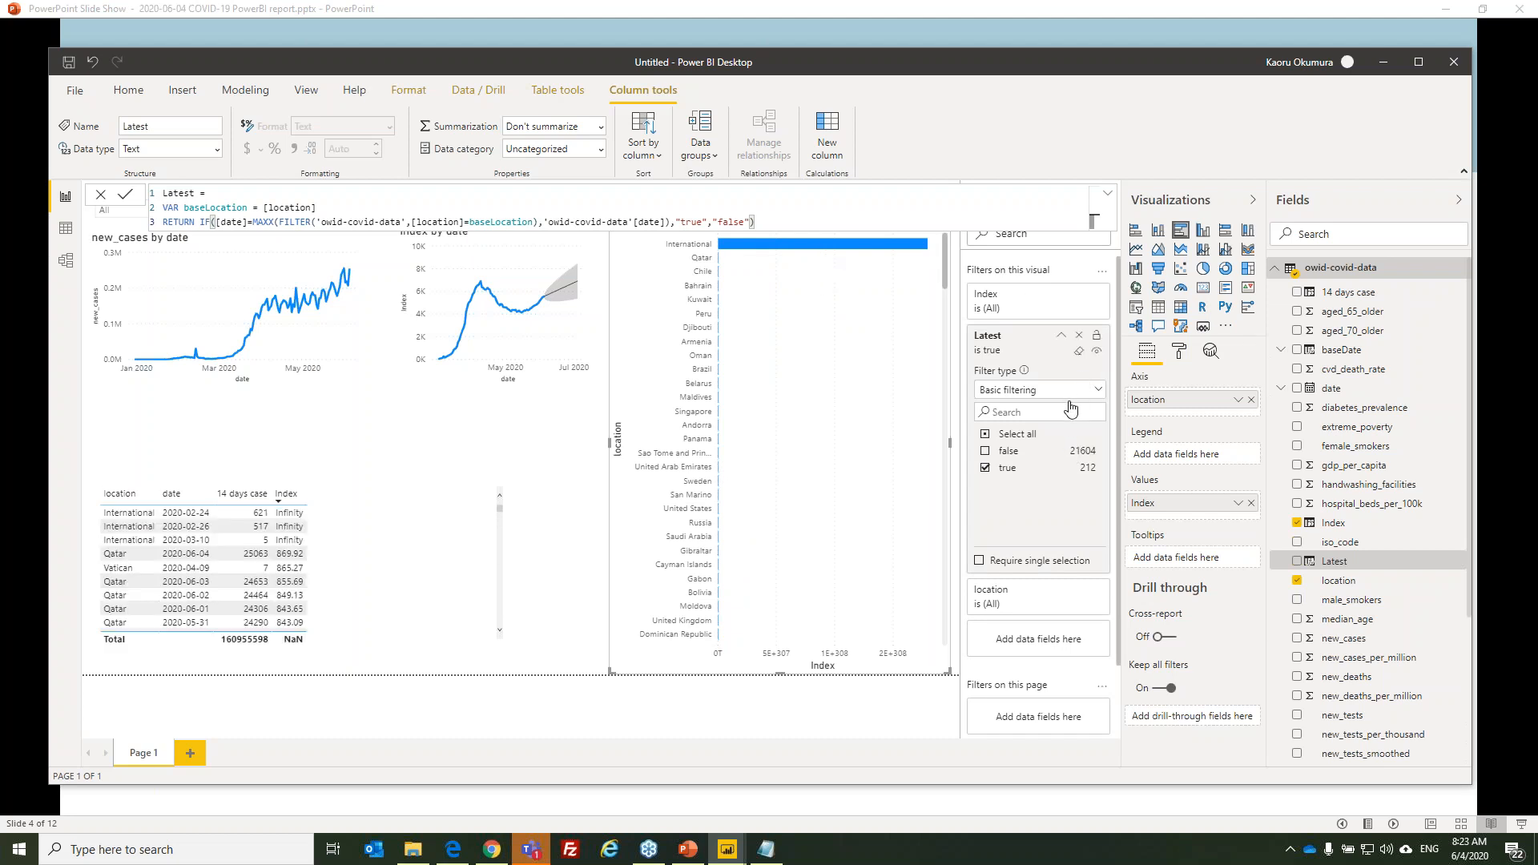
pyautogui.click(1029, 310)
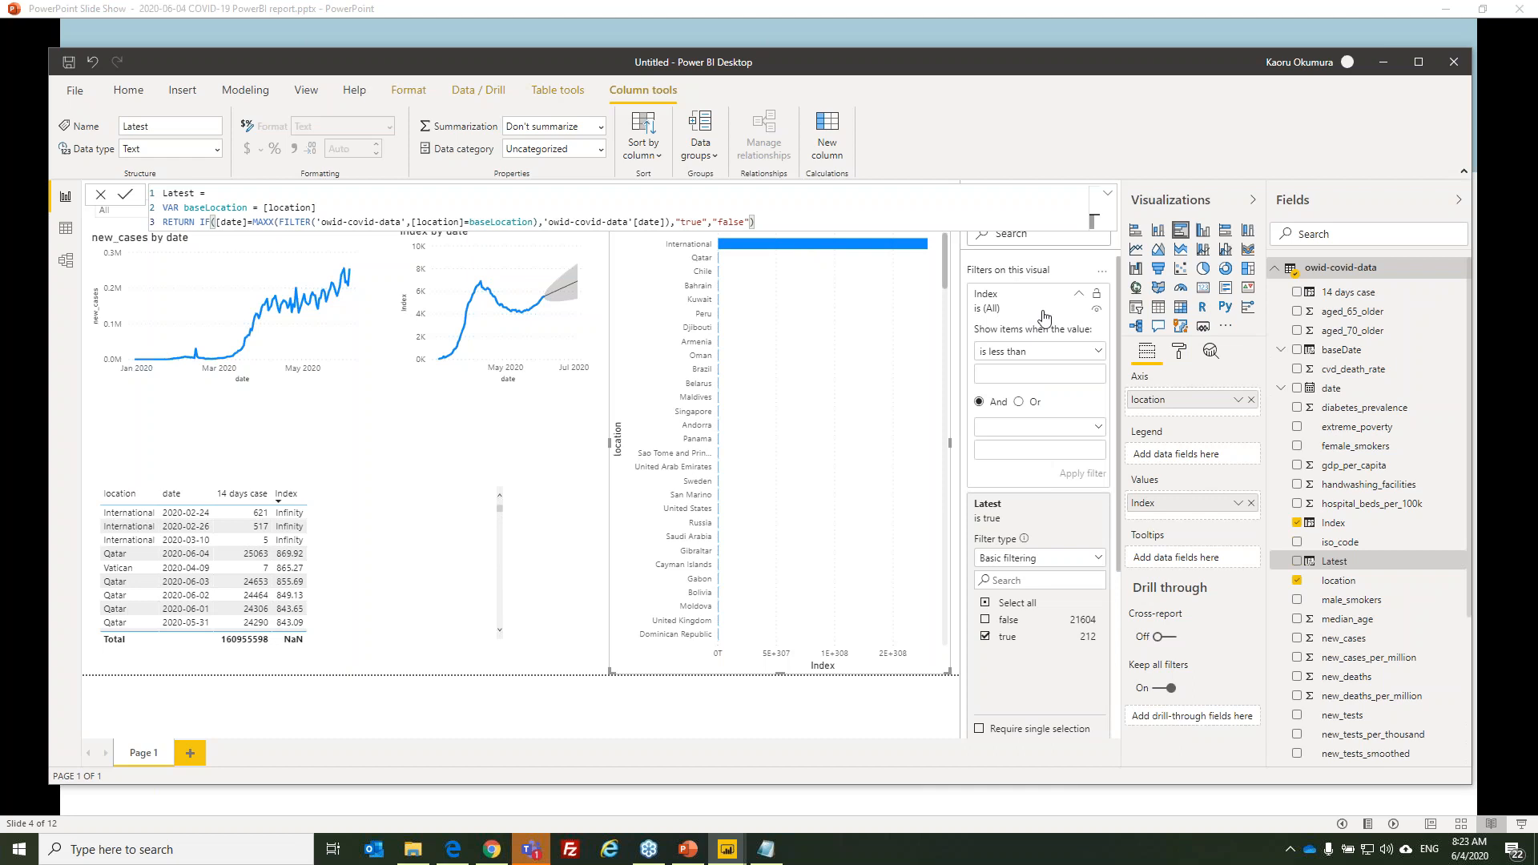
pyautogui.write('9999999')
pyautogui.click(1073, 474)
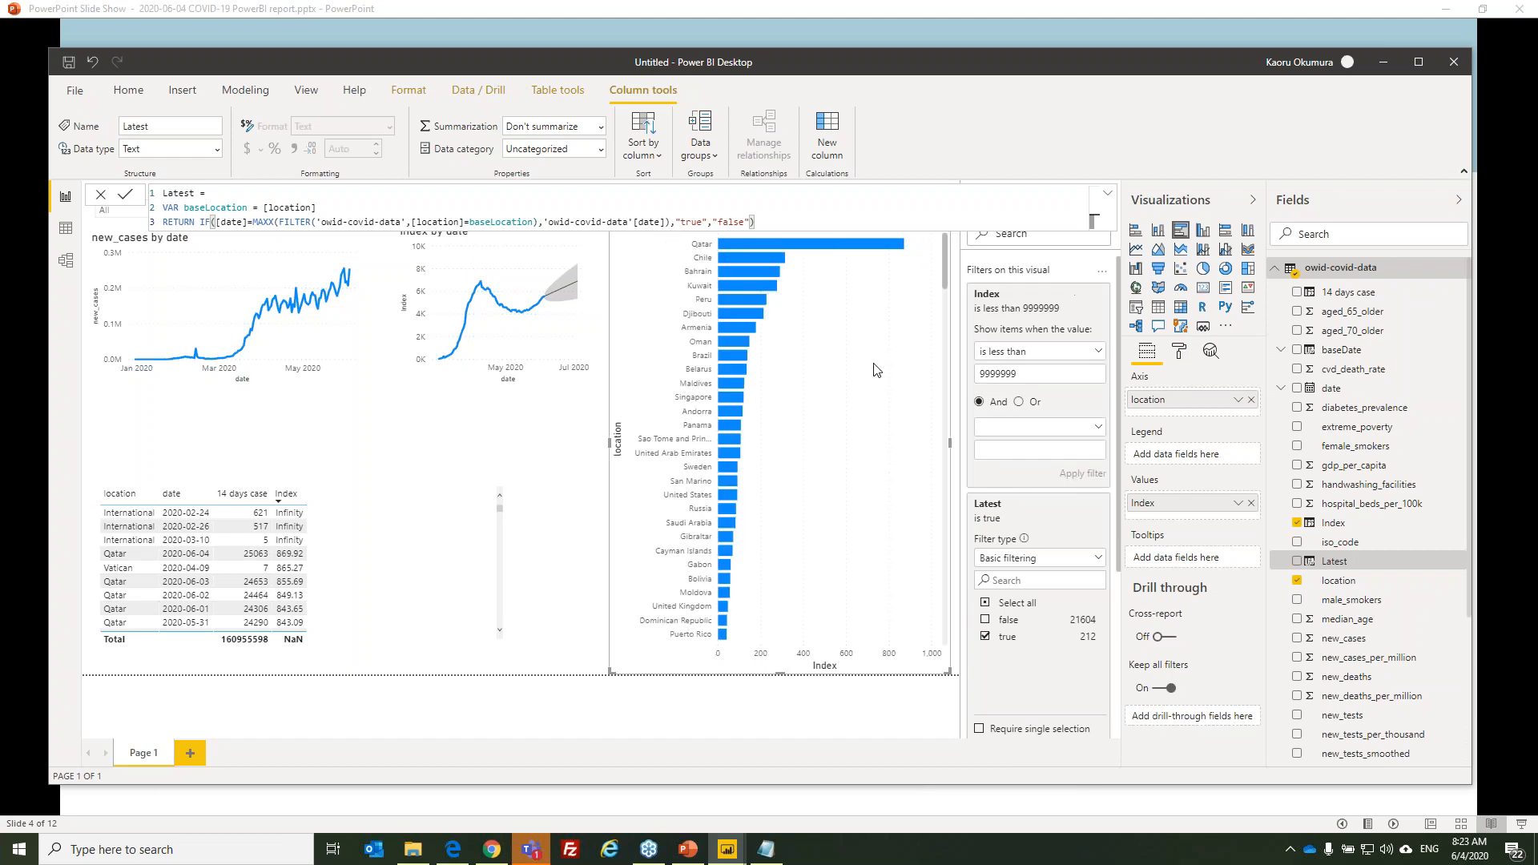
pyautogui.click(715, 708)
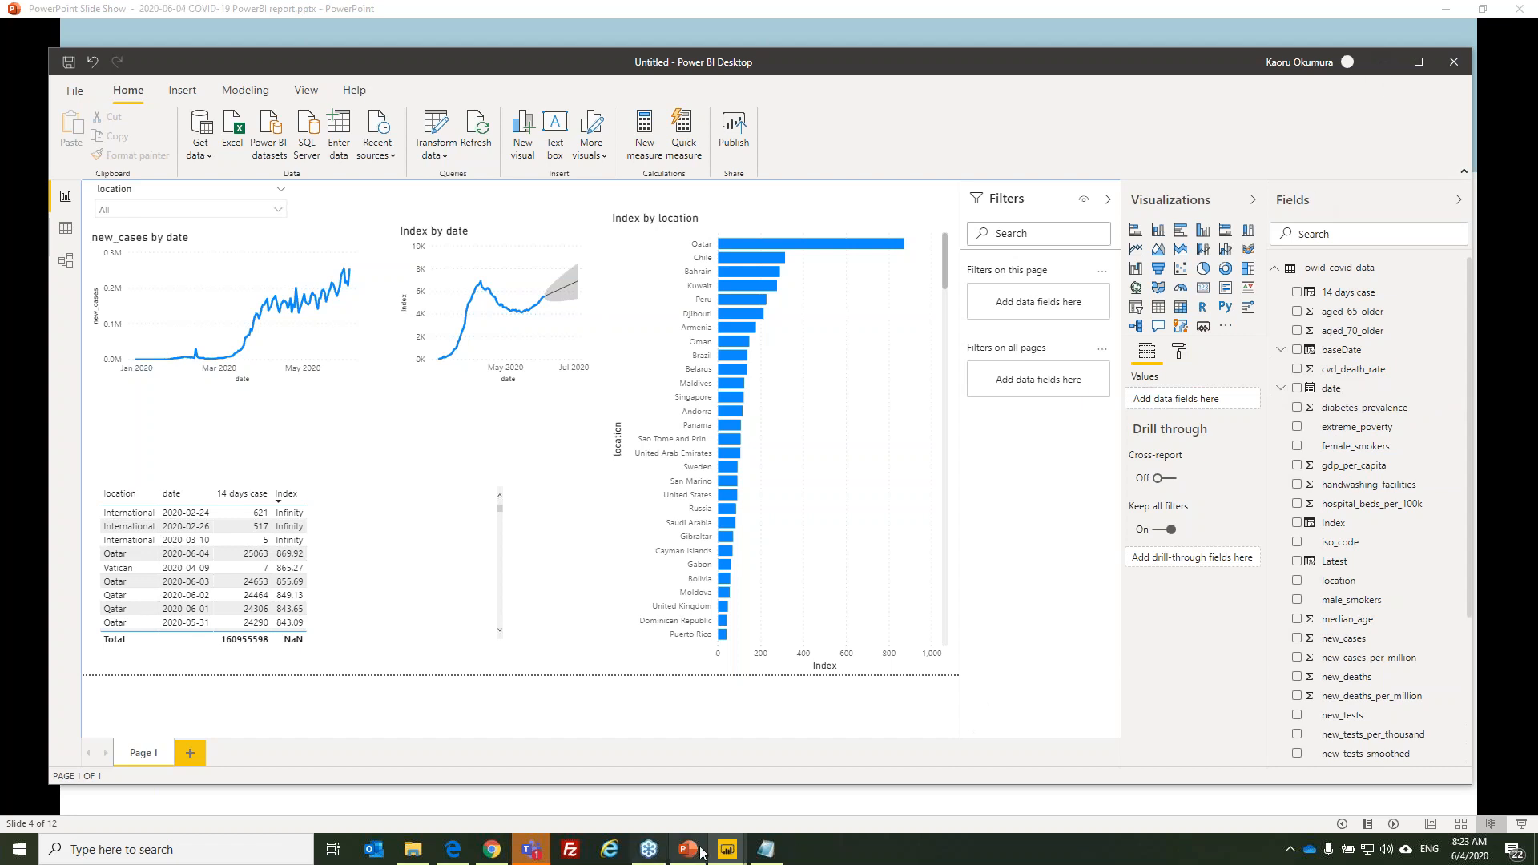
# Bring the COVID report window into view, examine its US County and US State pages, and move the window aside.
pyautogui.moveTo(730, 859)
pyautogui.click(670, 740)
pyautogui.moveTo(0, 99); pyautogui.dragTo(1146, 60)
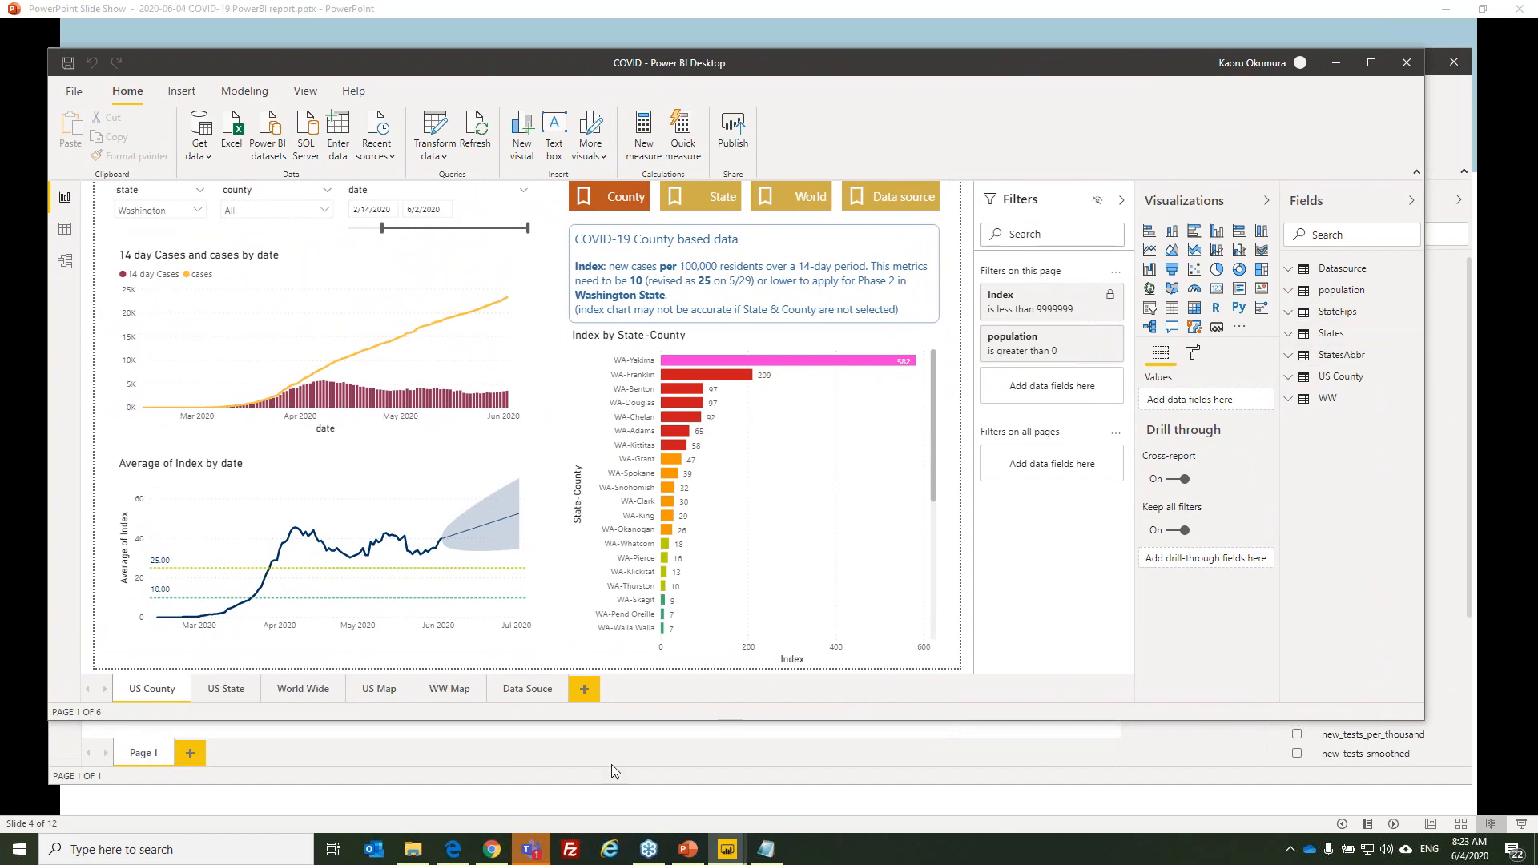
pyautogui.click(227, 699)
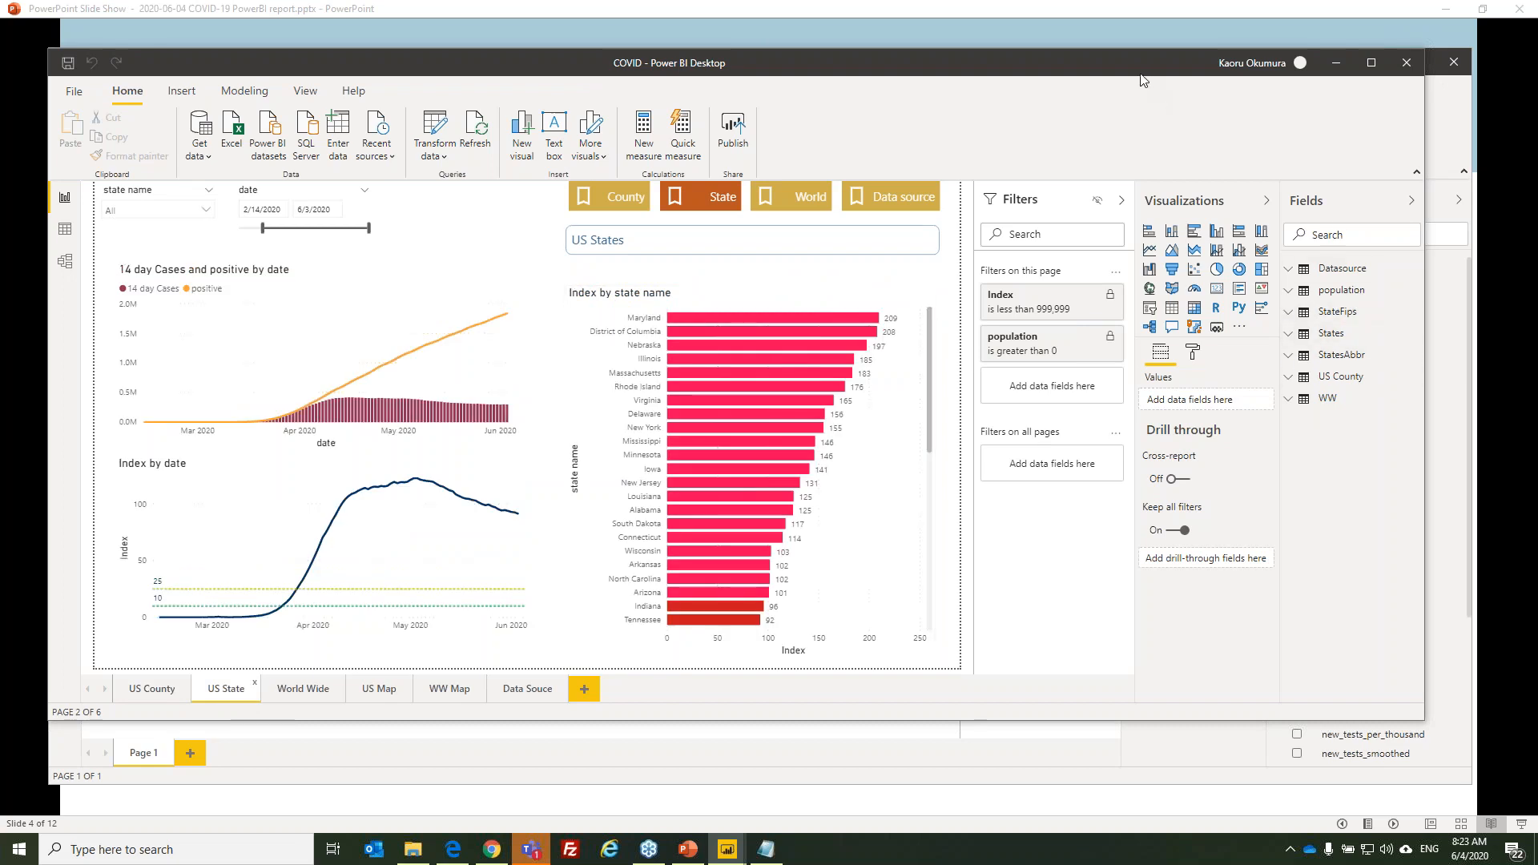
pyautogui.moveTo(1143, 80); pyautogui.dragTo(0, 128)
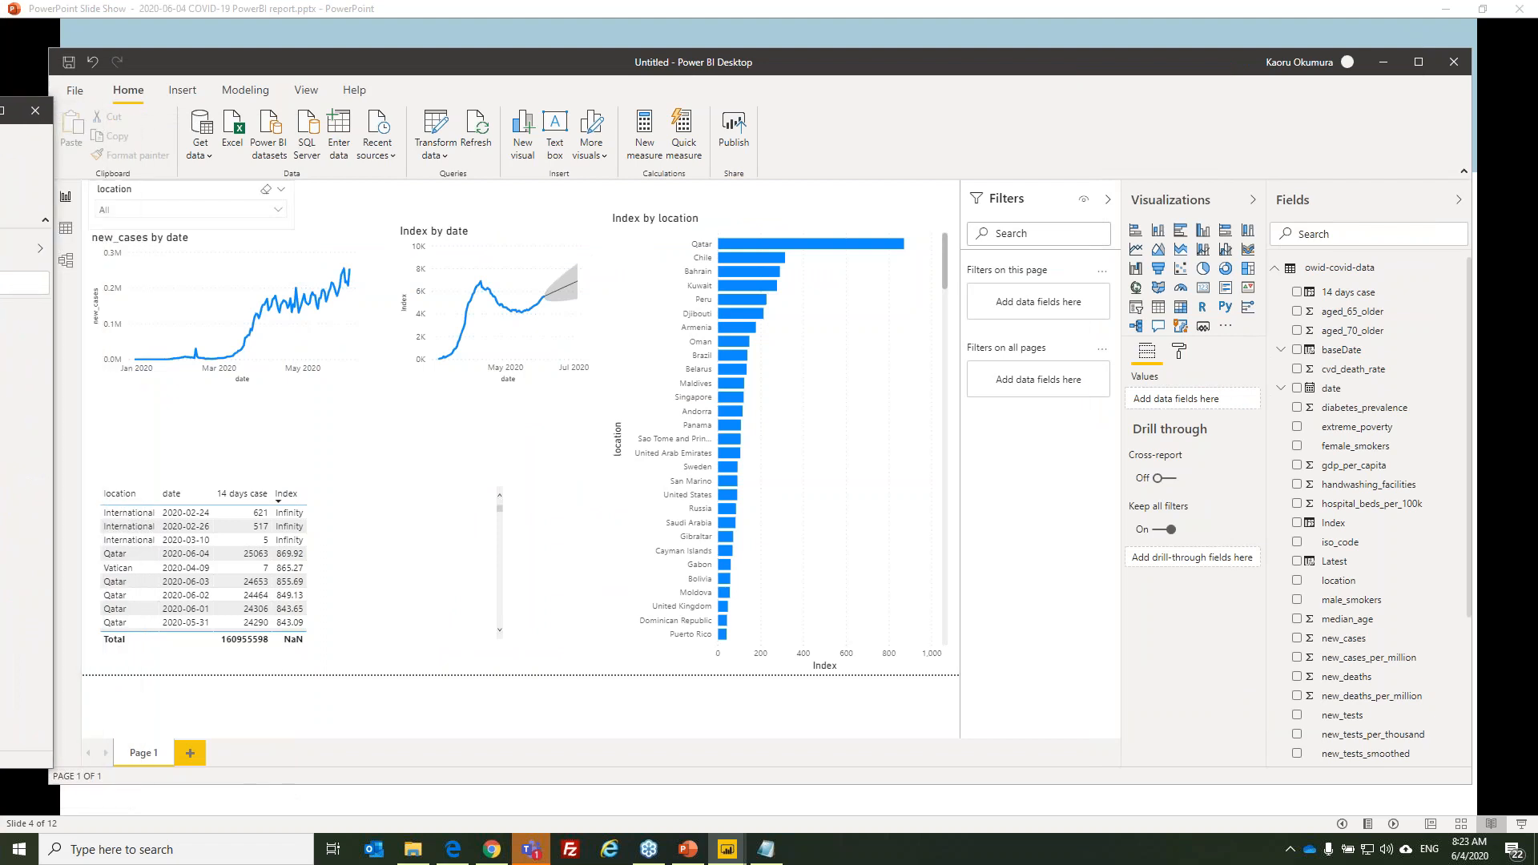
# Minimize the Untitled report to return to the PowerPoint slide show, and advance to the "Show/Share the Report!" slide.
pyautogui.click(1384, 62)
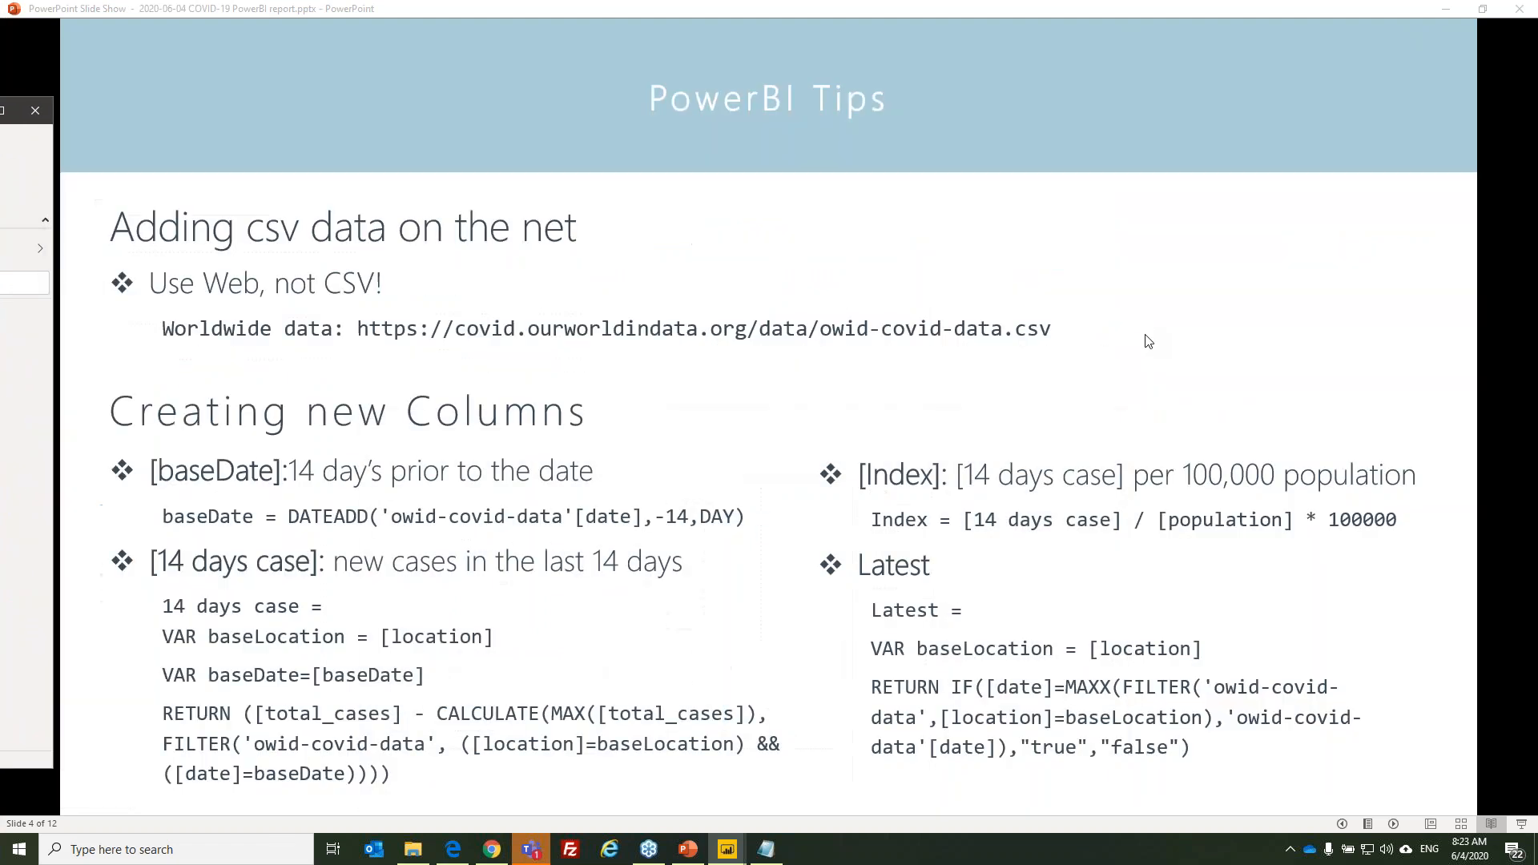
pyautogui.click(1143, 344)
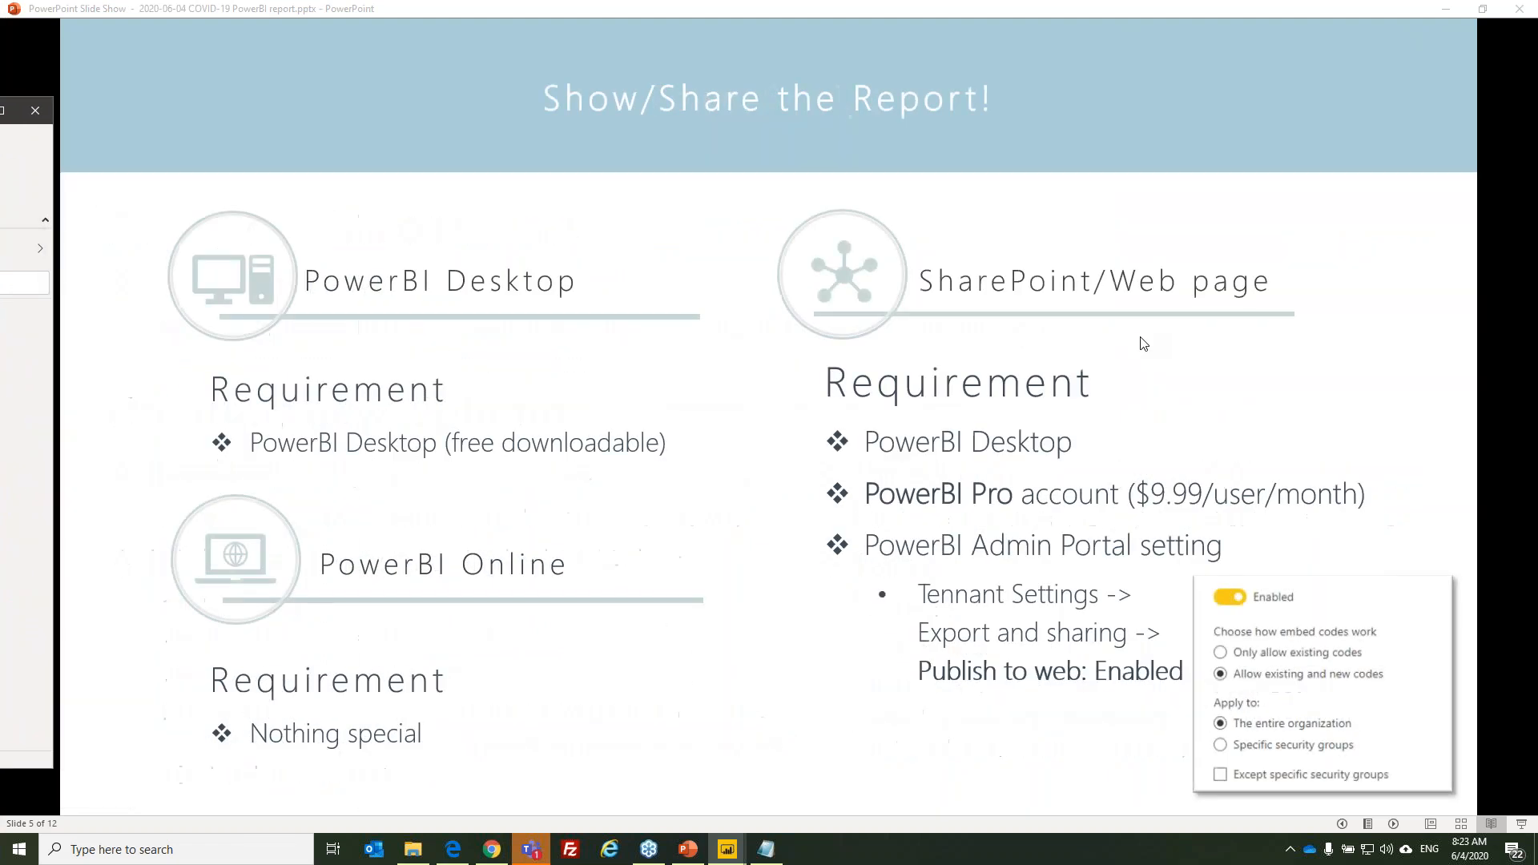